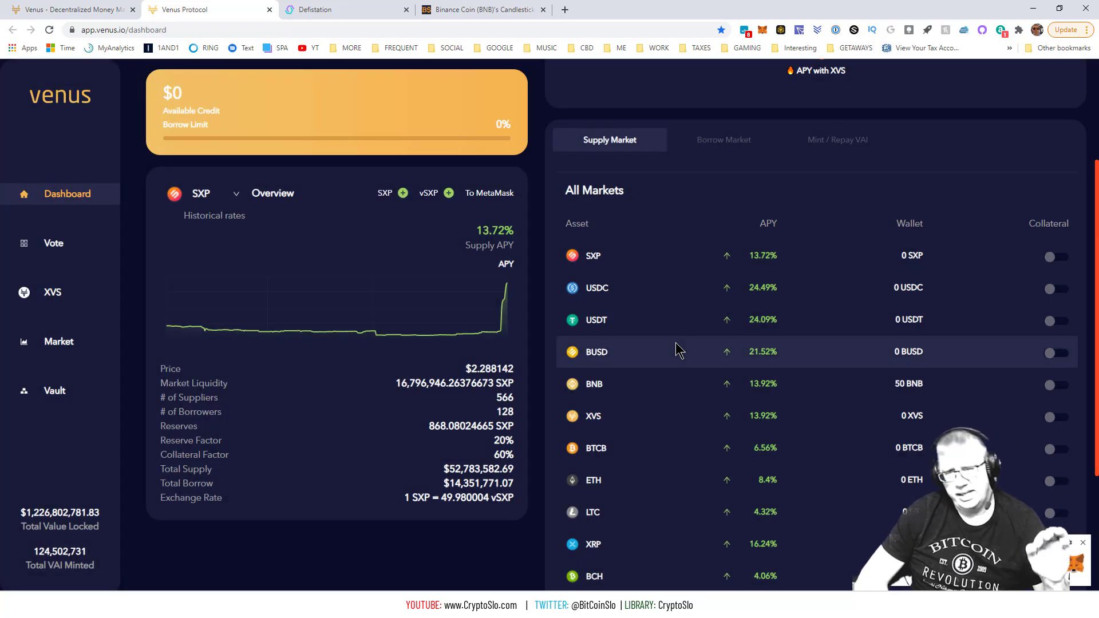
Step: Glance at the BNB price chart and Defistation tabs, then return to the Venus tab
left_click(508, 11)
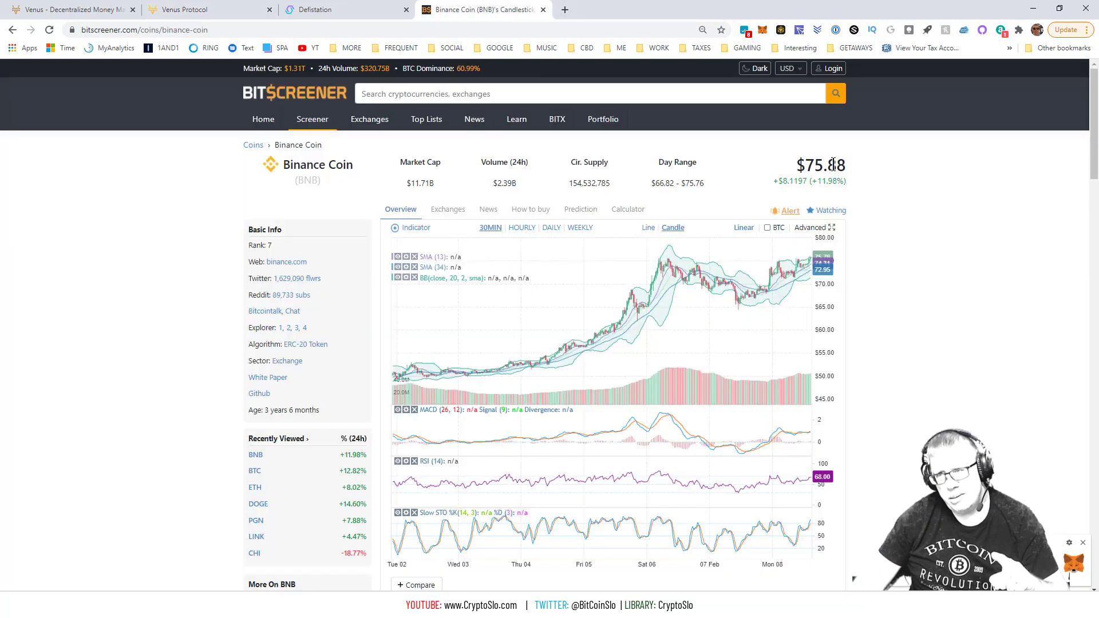
left_click(341, 11)
left_click(223, 12)
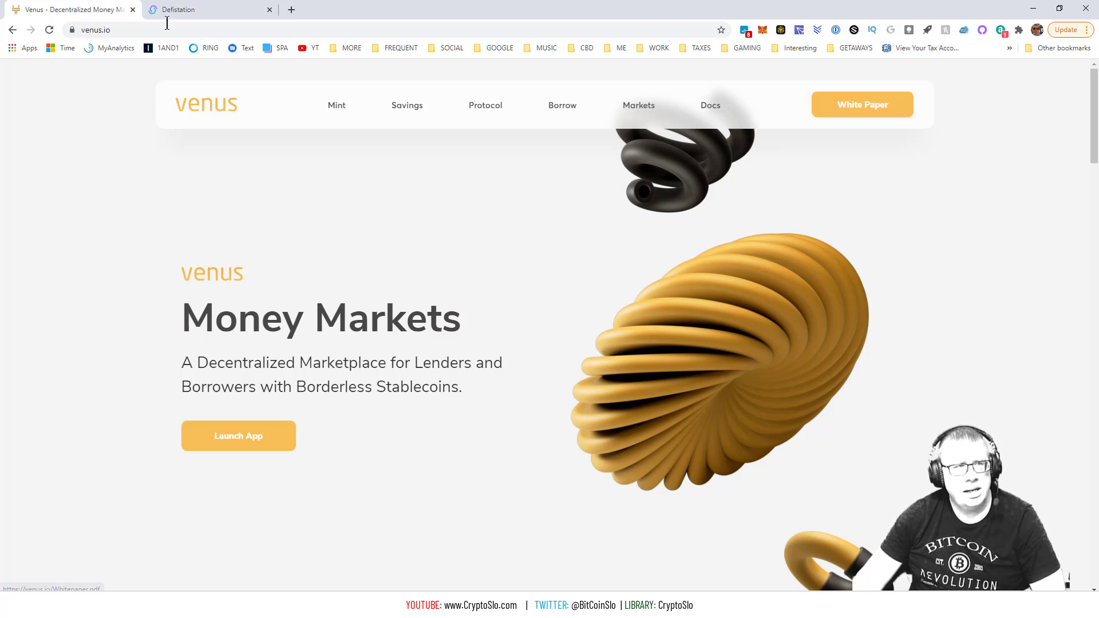
Step: Check Defistation's 30-day BSC TVL chart, whose latest point reads about $2.483 billion
left_click(203, 8)
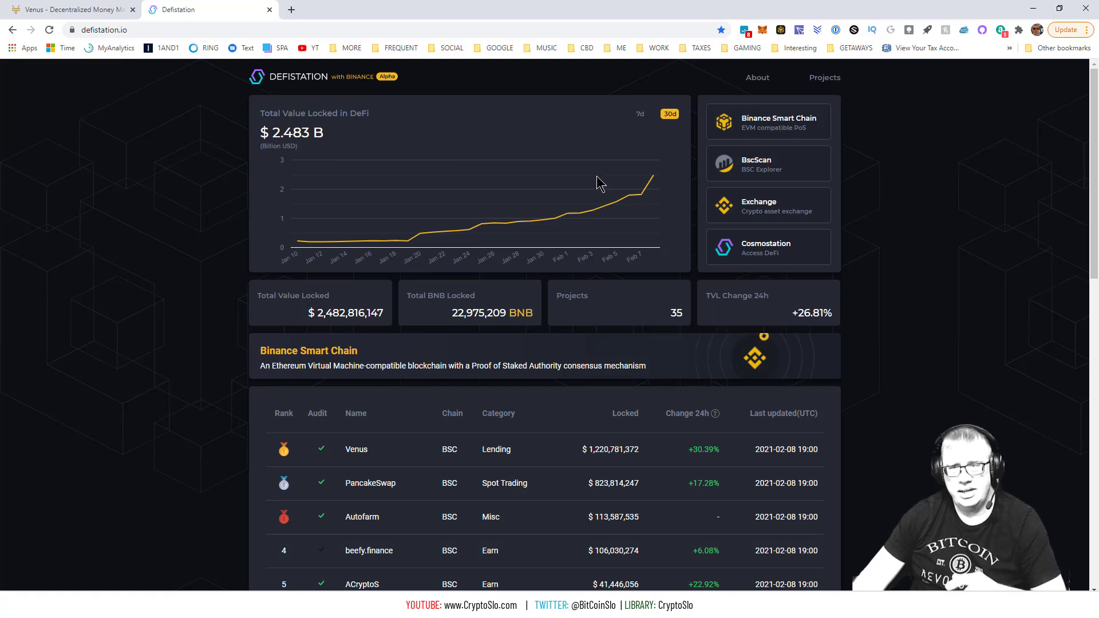
mouse_move(645, 178)
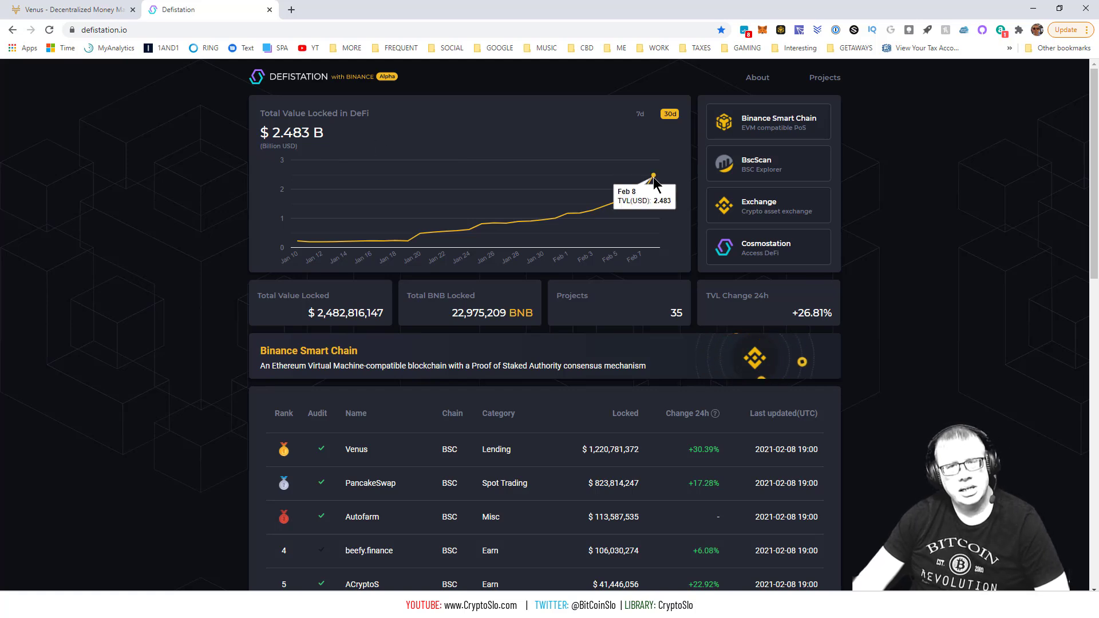
Step: Look up Binance Coin (bnb) on BitScreener in a new tab, then go back to Venus
left_click(291, 10)
left_click(346, 48)
left_click(357, 63)
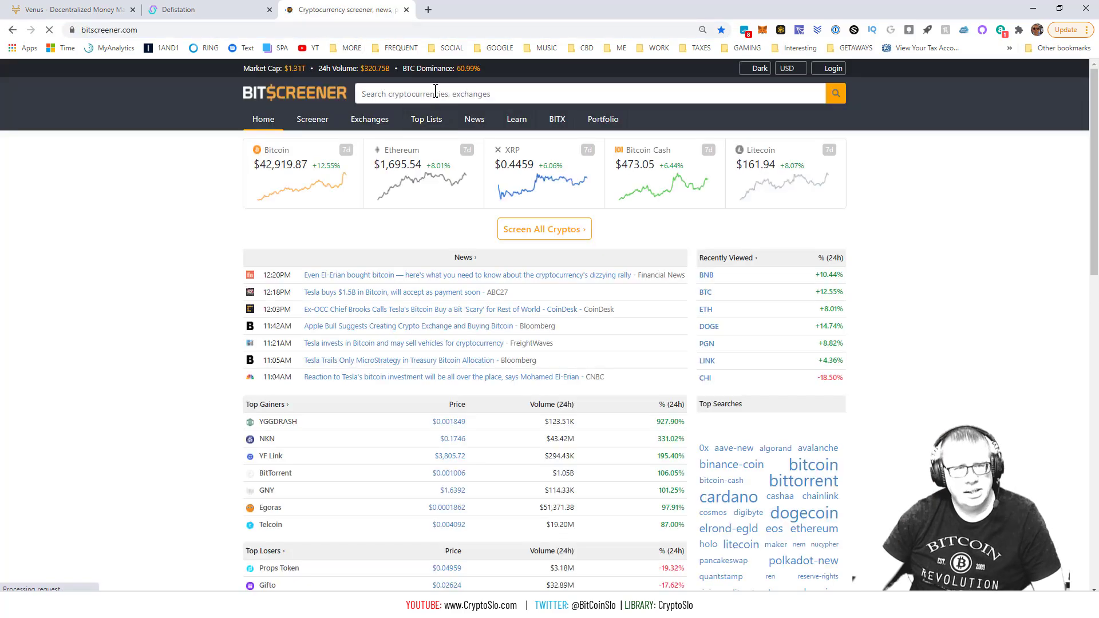
left_click(436, 93)
type("bnb")
left_click(426, 132)
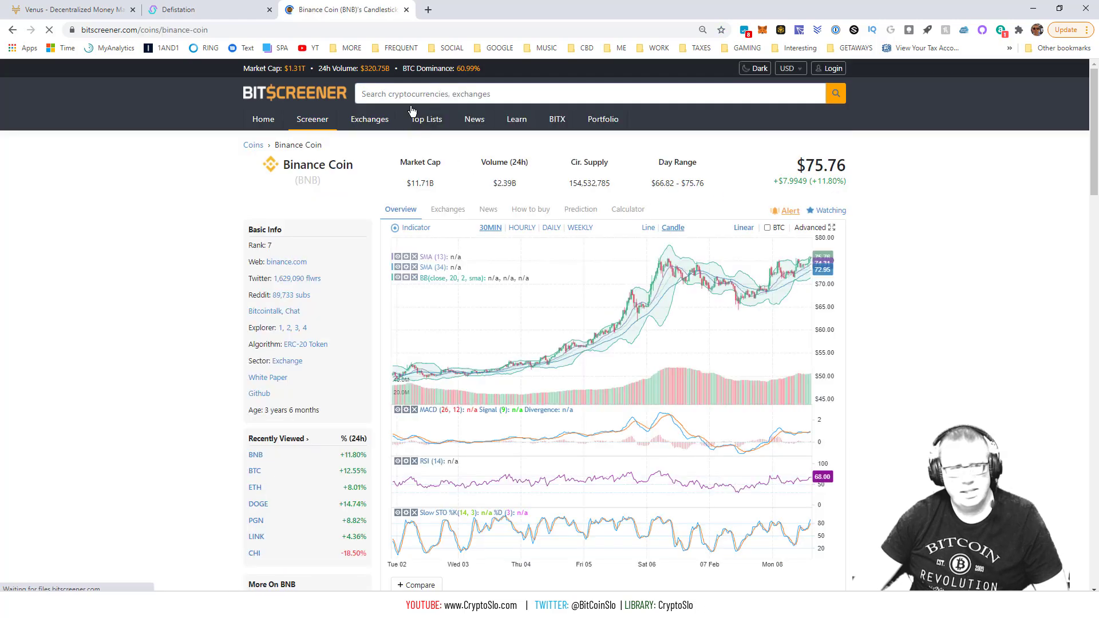
left_click(103, 9)
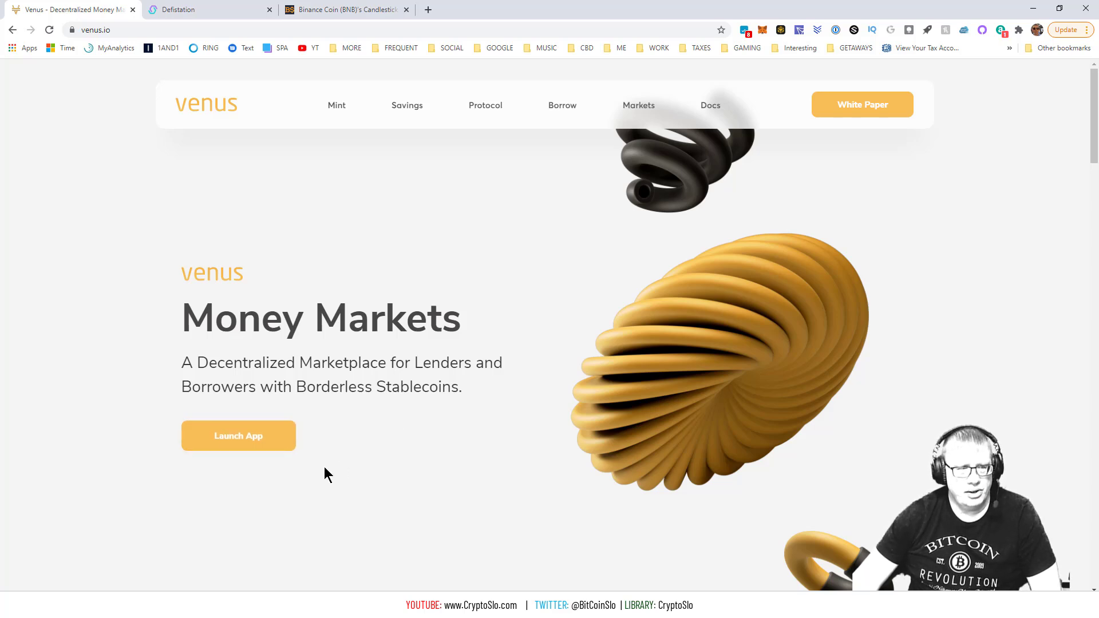
Step: Launch the Venus app from venus.io to reach the $0-balance dashboard
left_click(255, 442)
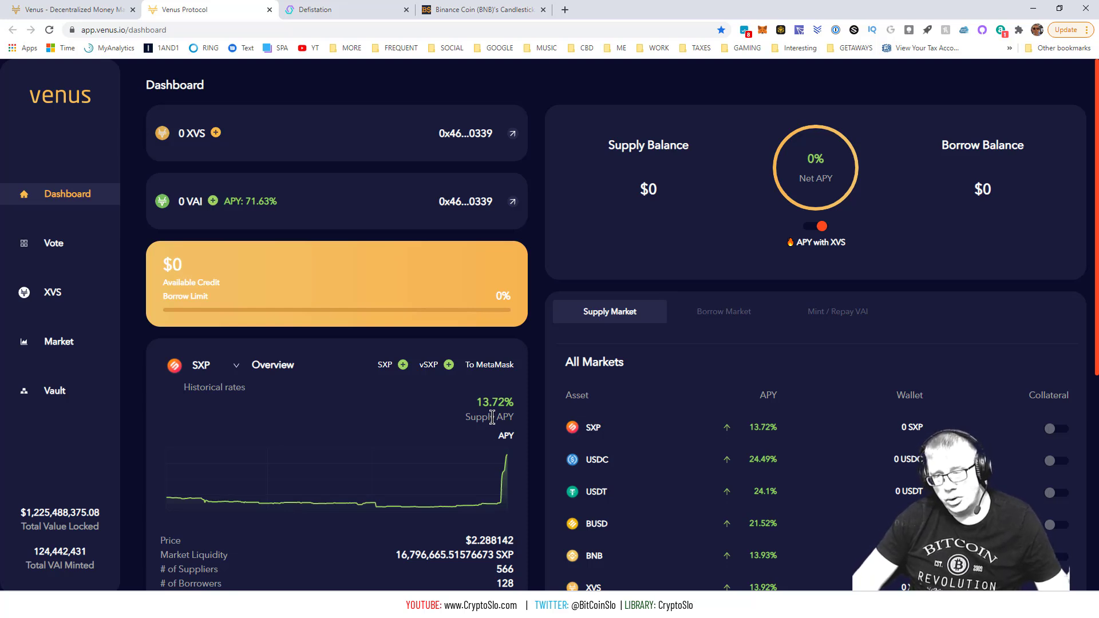
scroll(727, 409, "down", 1)
scroll(732, 408, "down", 1)
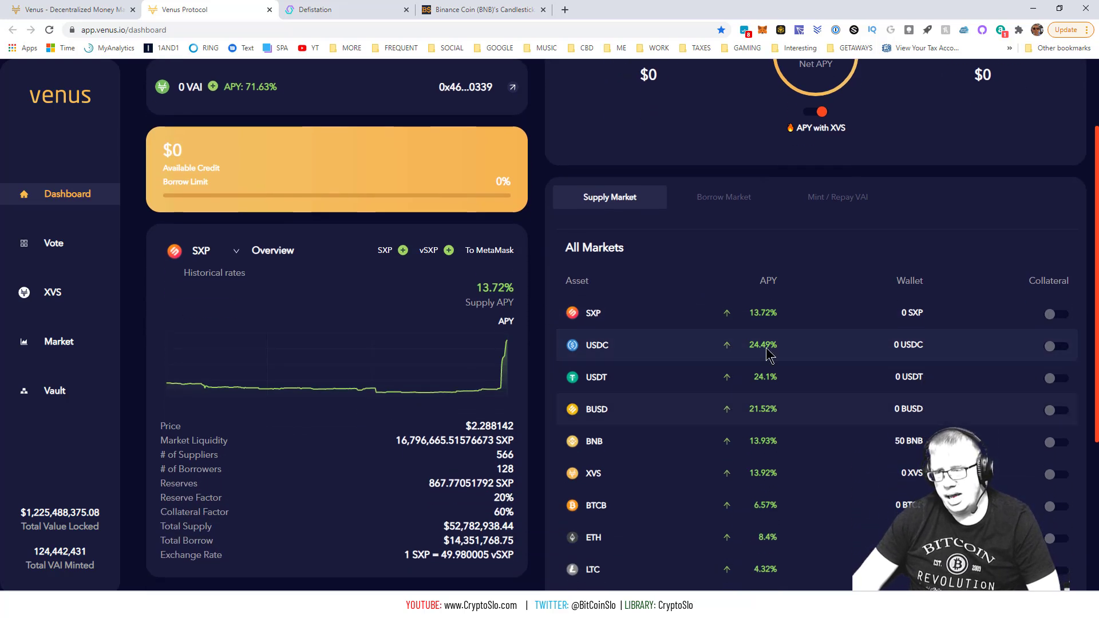
scroll(766, 451, "down", 1)
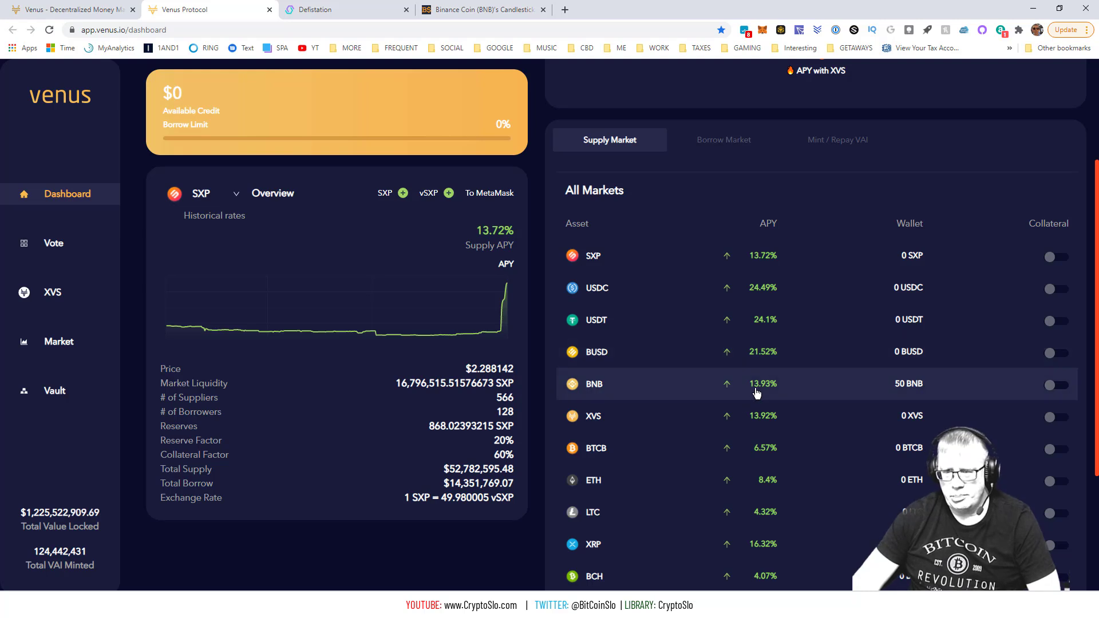
scroll(756, 401, "down", 3)
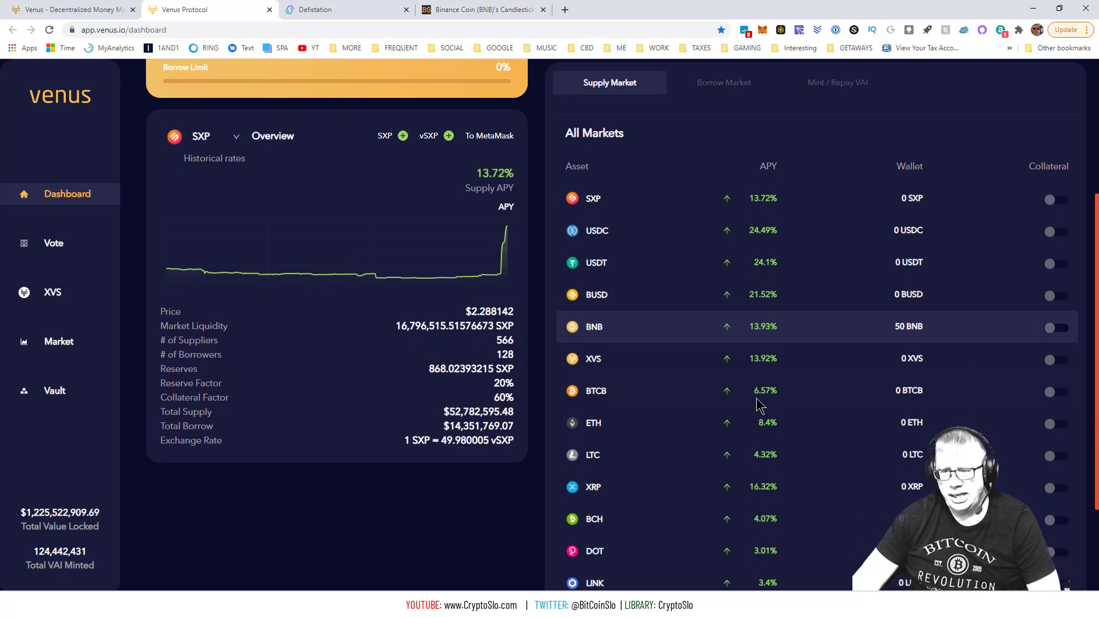
scroll(751, 289, "up", 2)
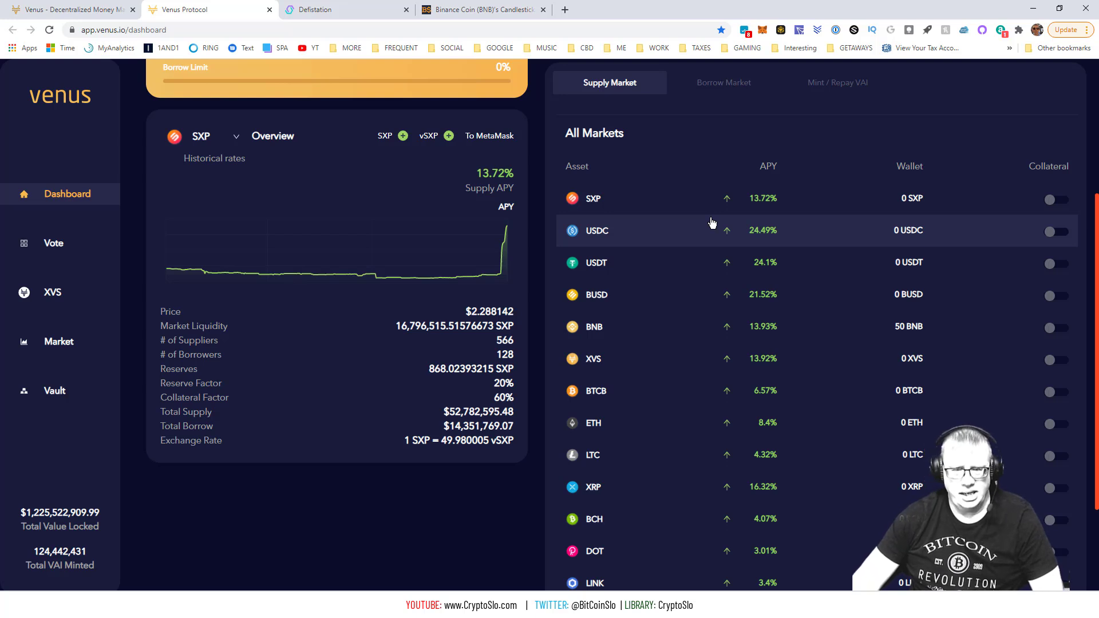
scroll(706, 245, "up", 3)
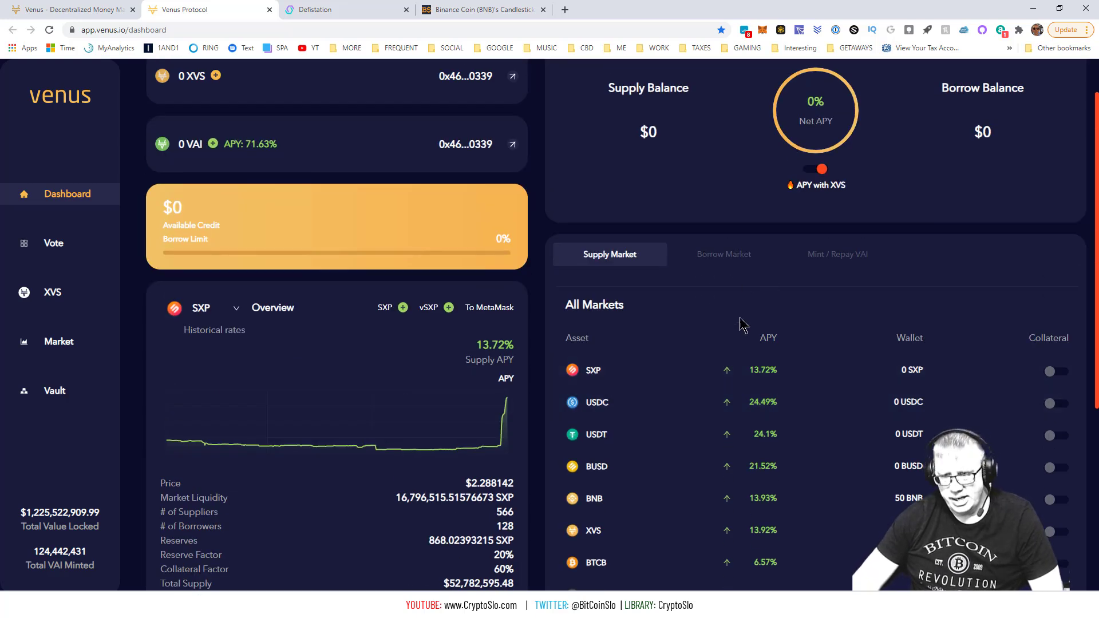
scroll(749, 408, "down", 2)
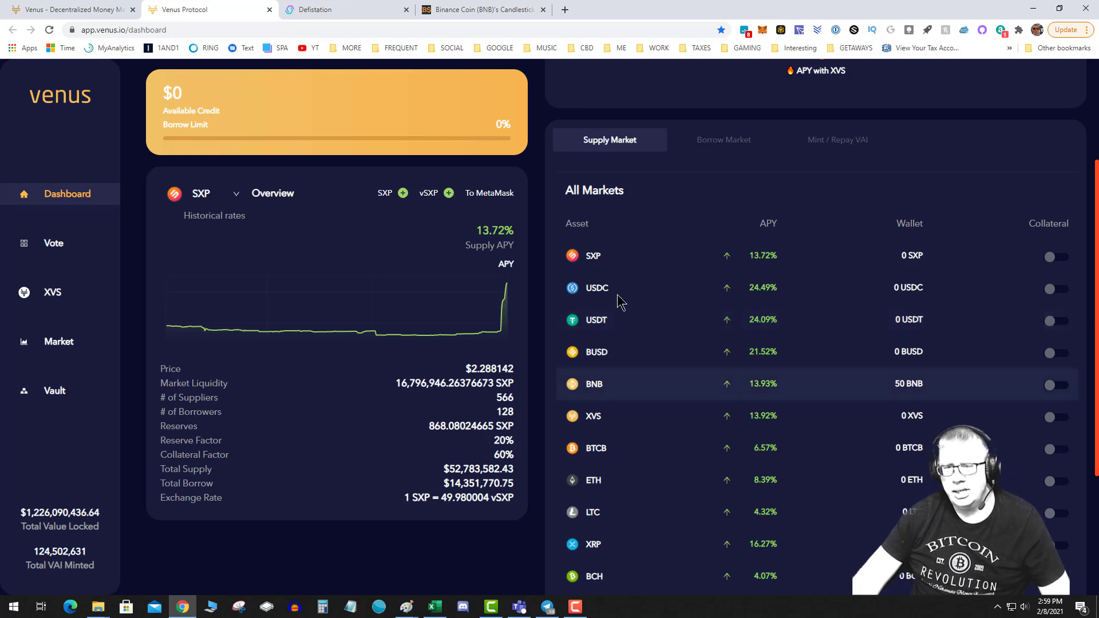
Step: Confirm the wallet holds 50 BNB, then enable BNB as collateral and approve it in MetaMask
left_click(761, 29)
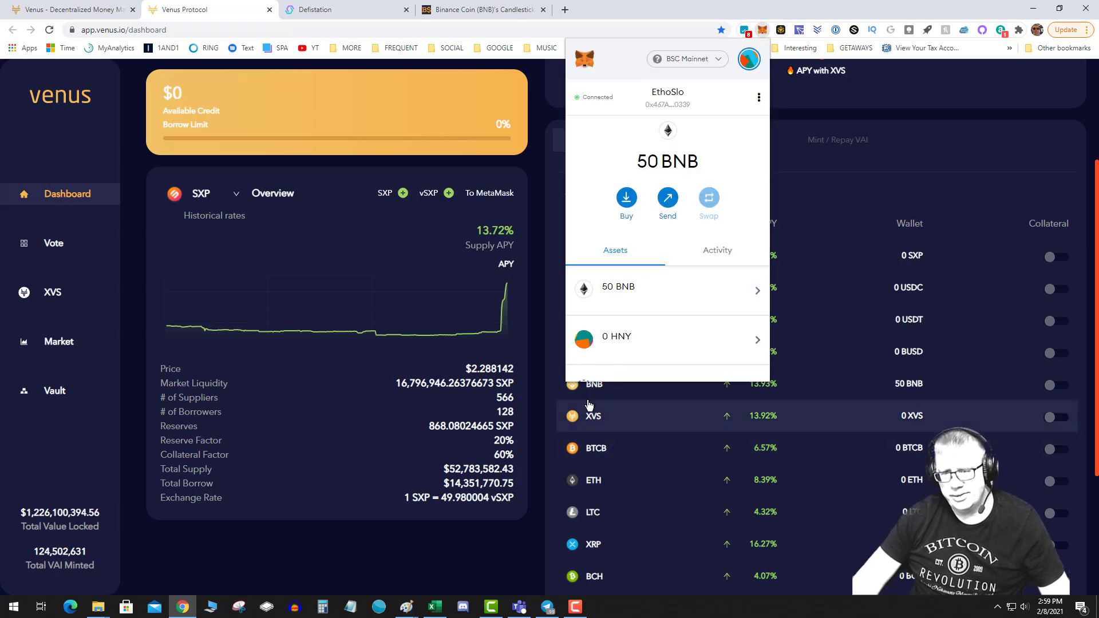
left_click(590, 394)
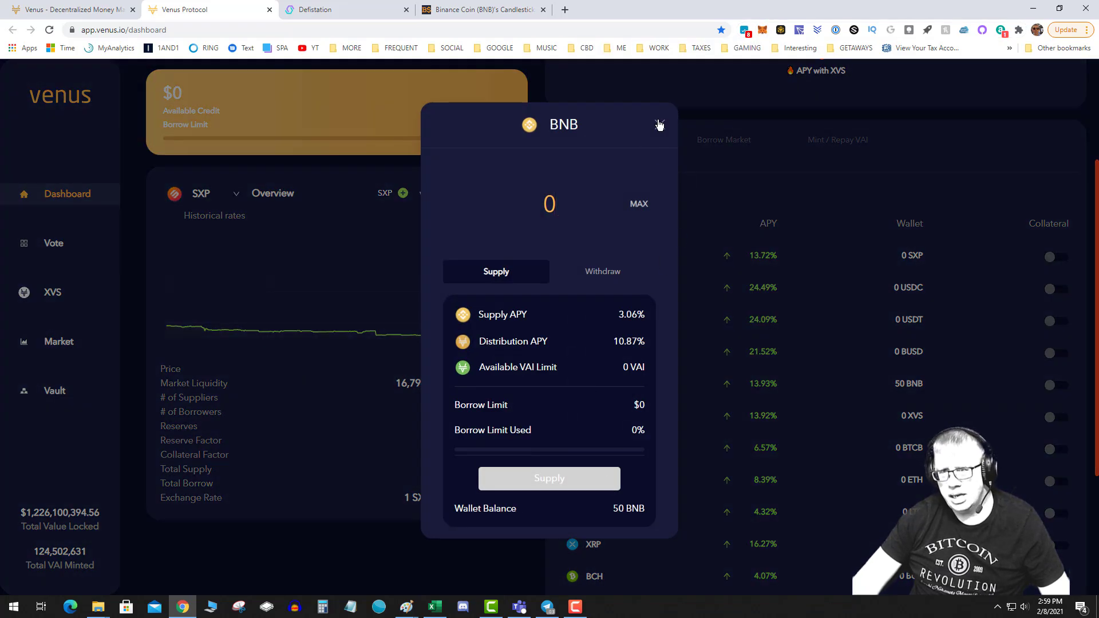
left_click(660, 125)
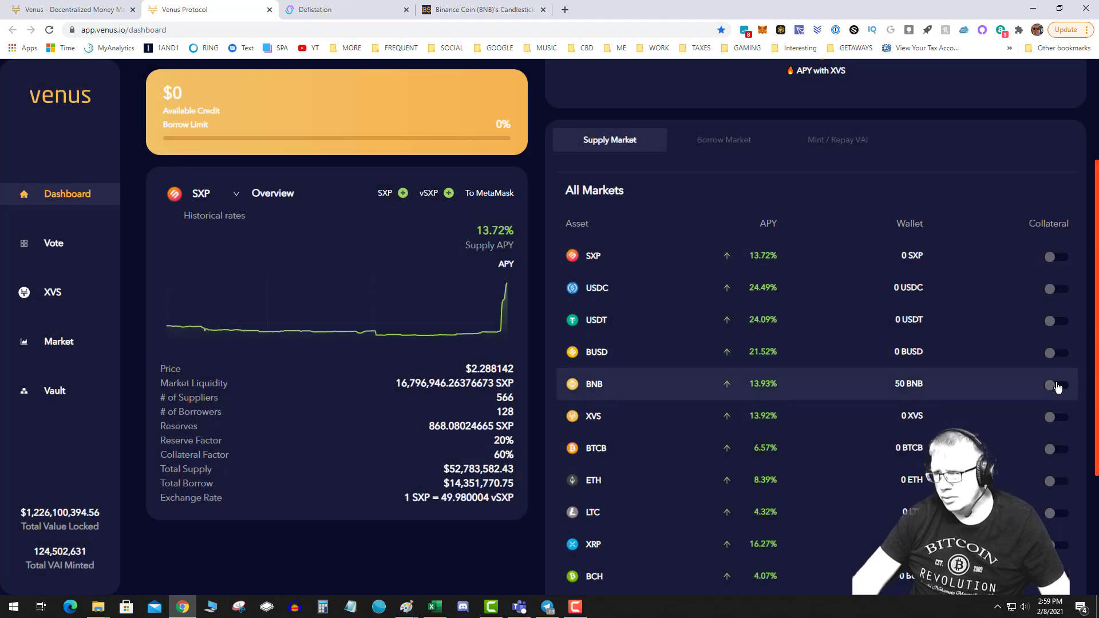
left_click(1057, 386)
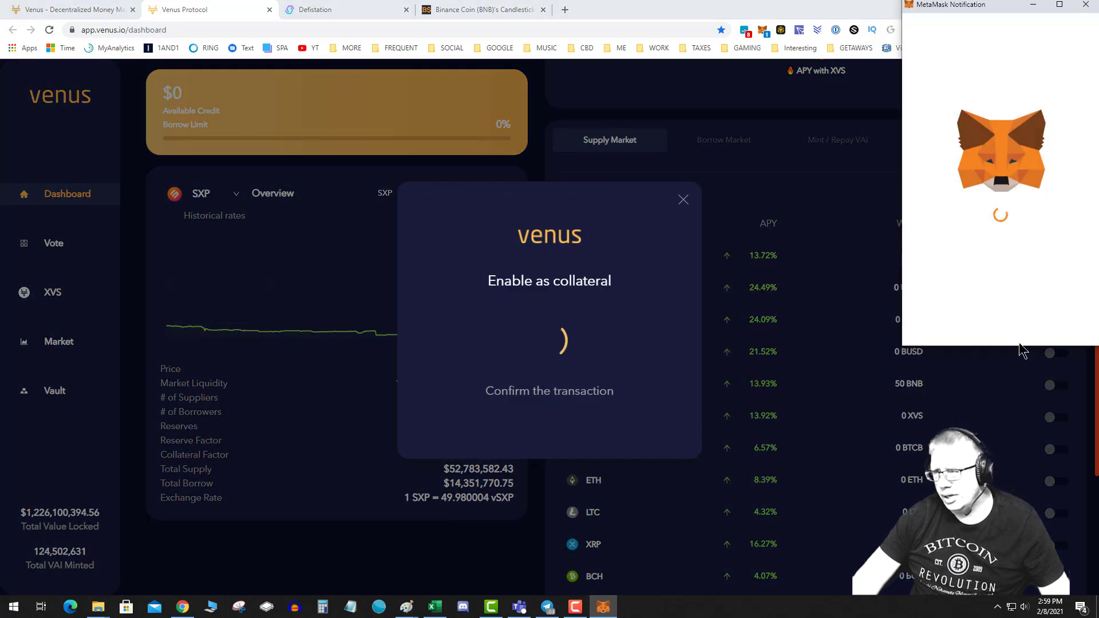
left_click(1040, 322)
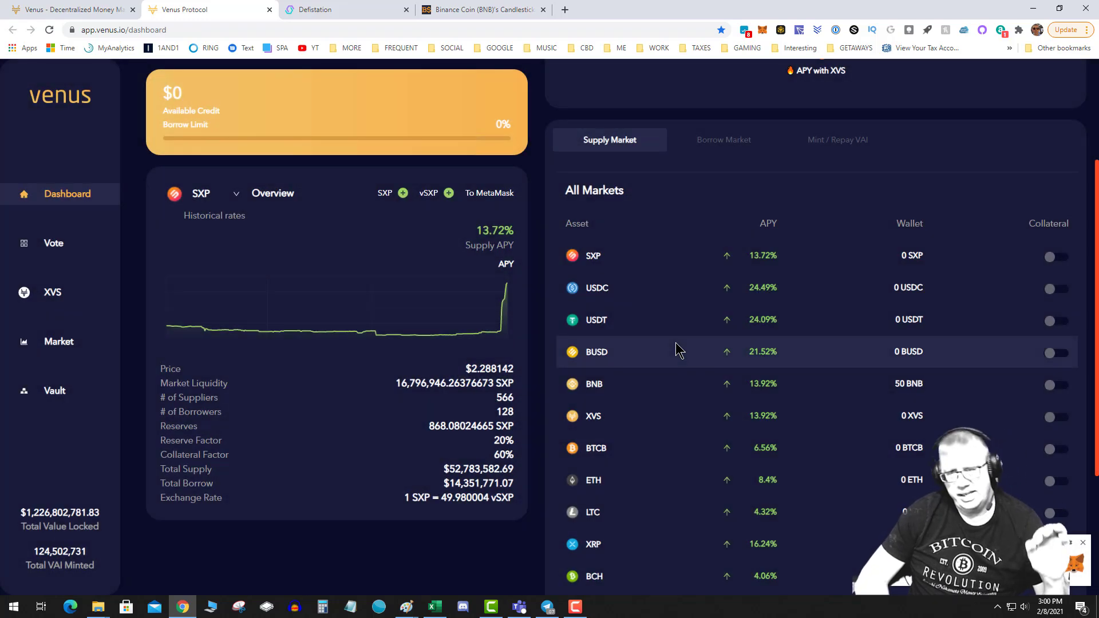
Step: Check BNB's $75.88 price on BitScreener, glance at Defistation, and return to the Venus dashboard
left_click(511, 11)
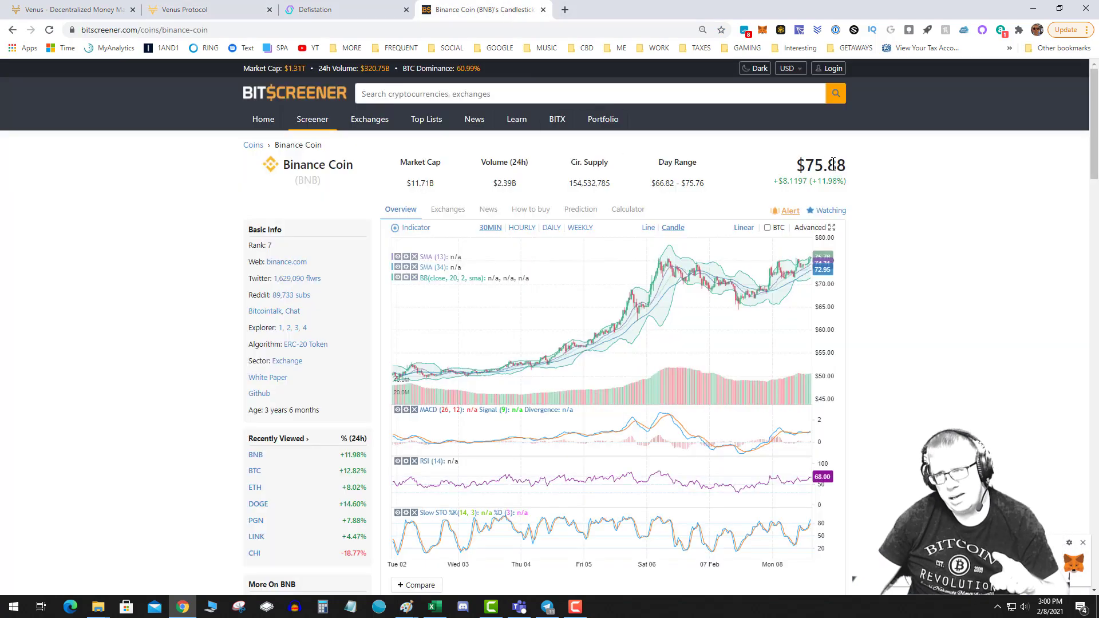
left_click(343, 12)
left_click(209, 11)
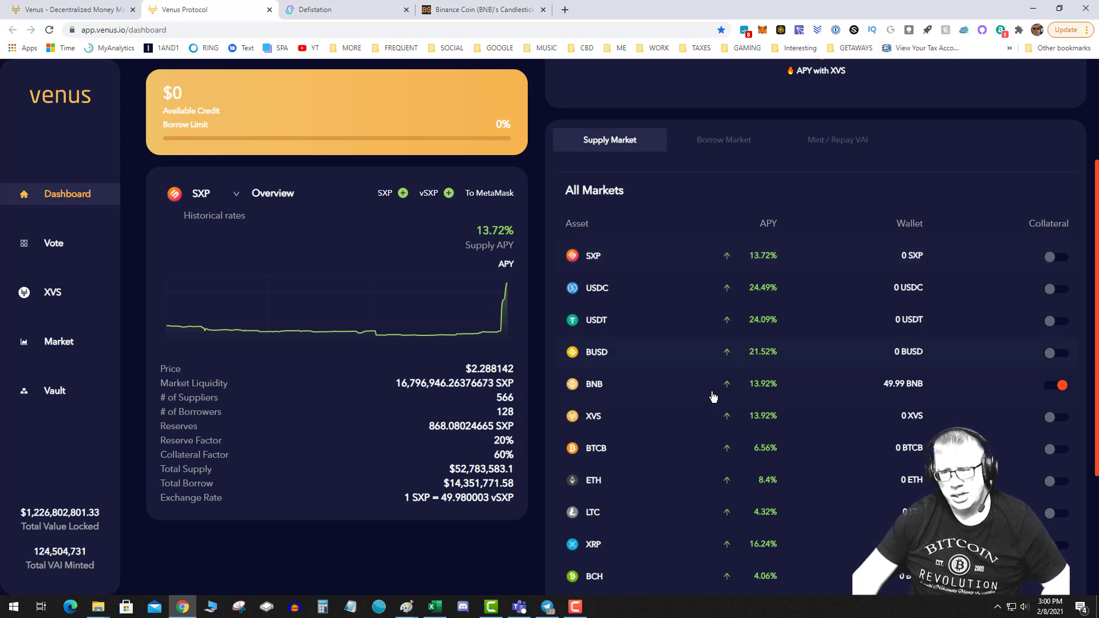
Step: Supply 49 BNB through the BNB supply form and approve the transaction in MetaMask
left_click(584, 387)
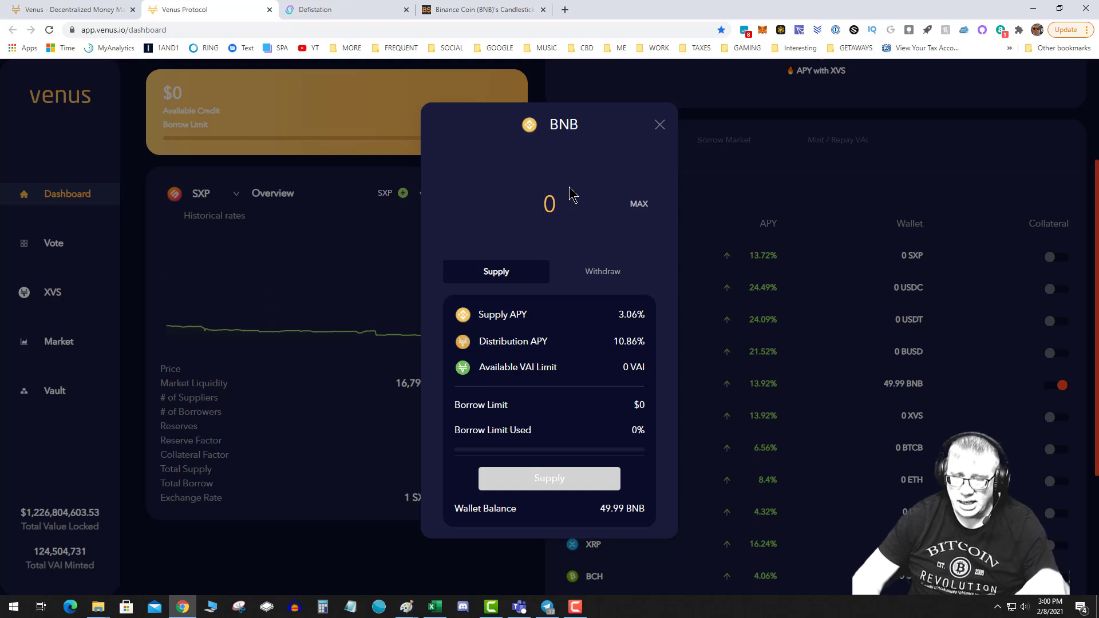
type("40")
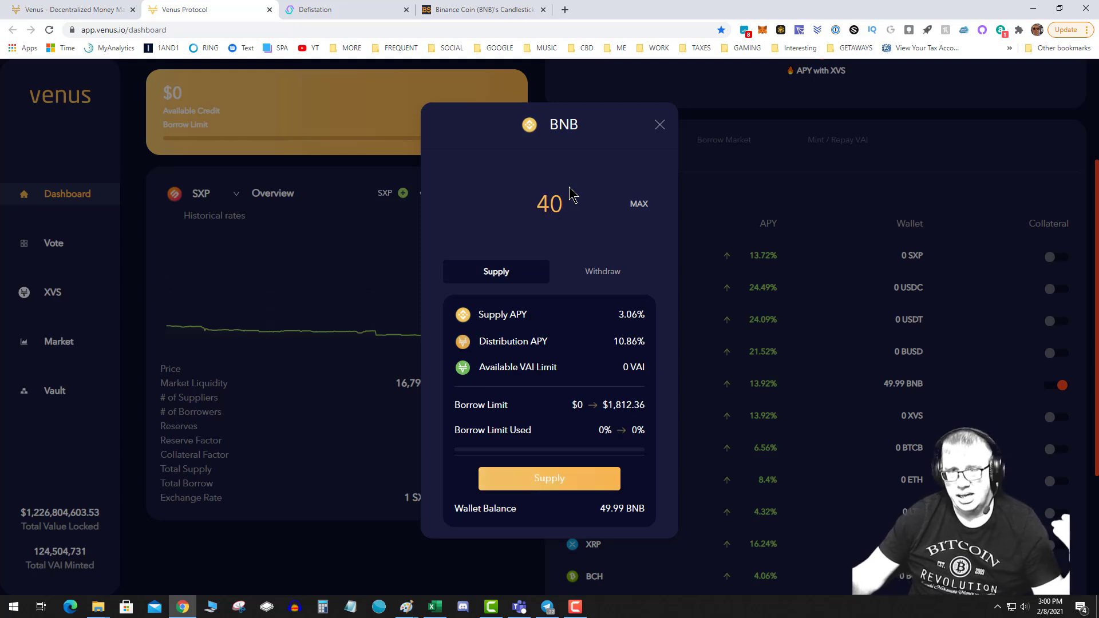
key("BackSpace")
type("9")
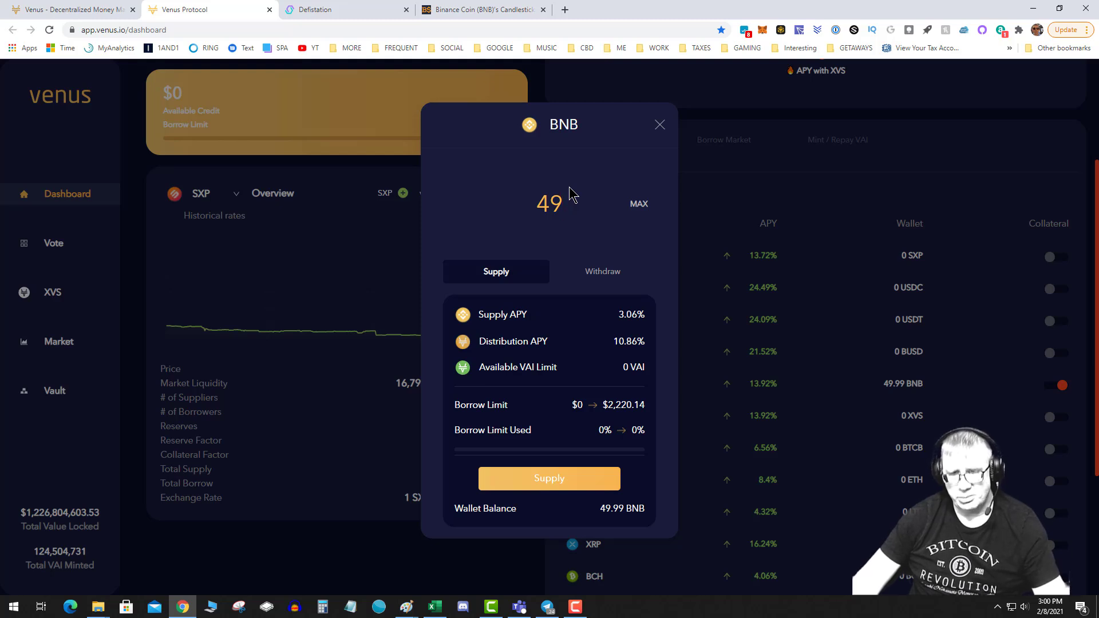
left_click(537, 478)
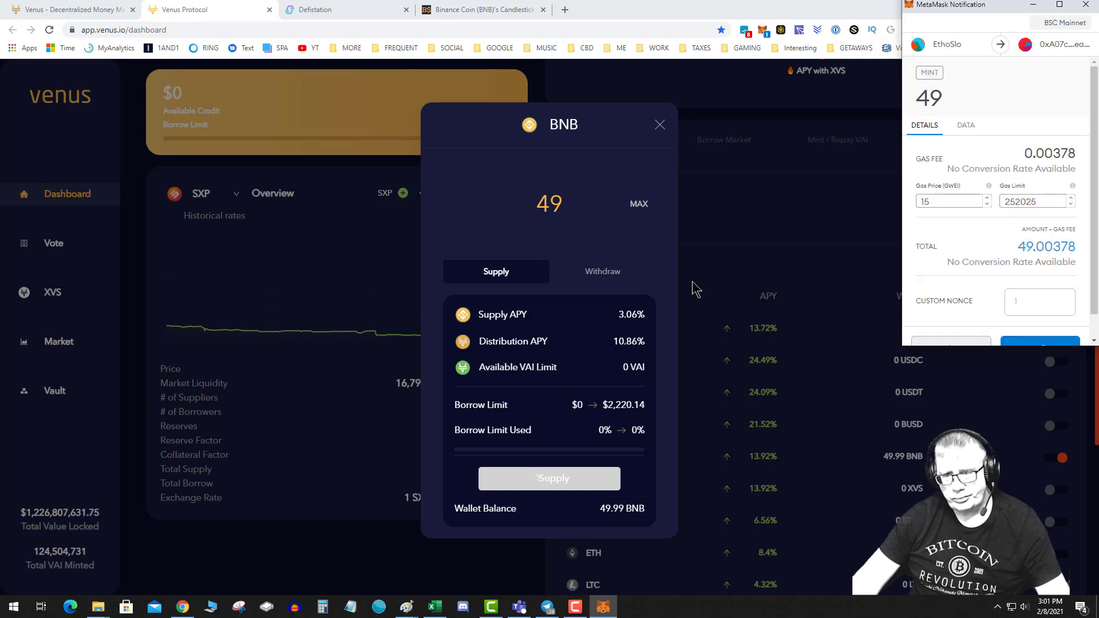
scroll(1088, 288, "down", 1)
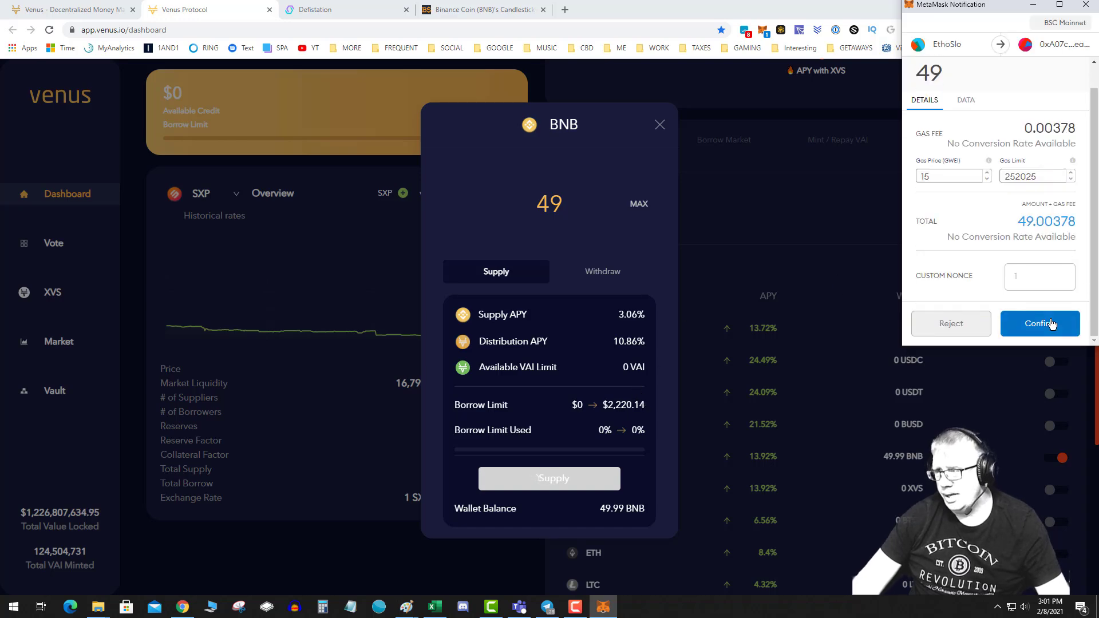
left_click(1047, 324)
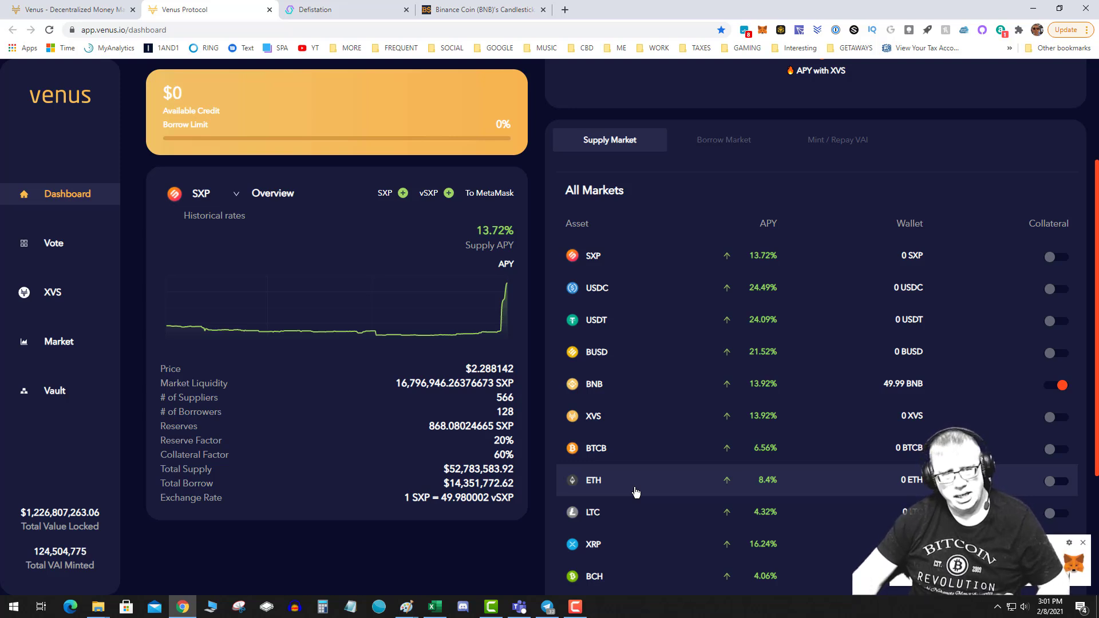
scroll(429, 286, "up", 2)
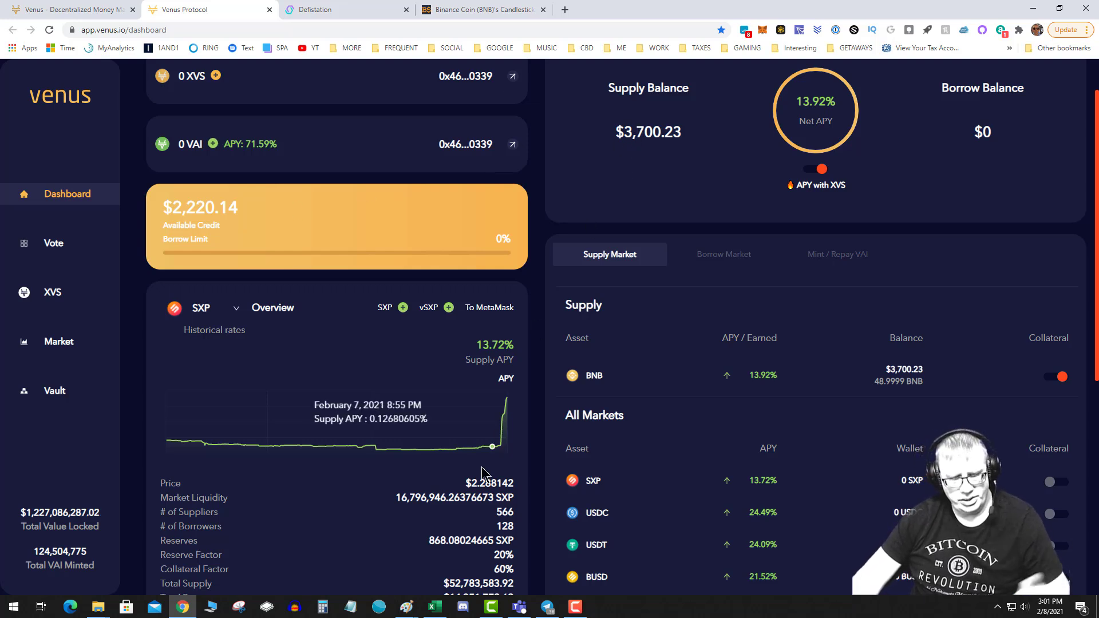
scroll(624, 265, "down", 6)
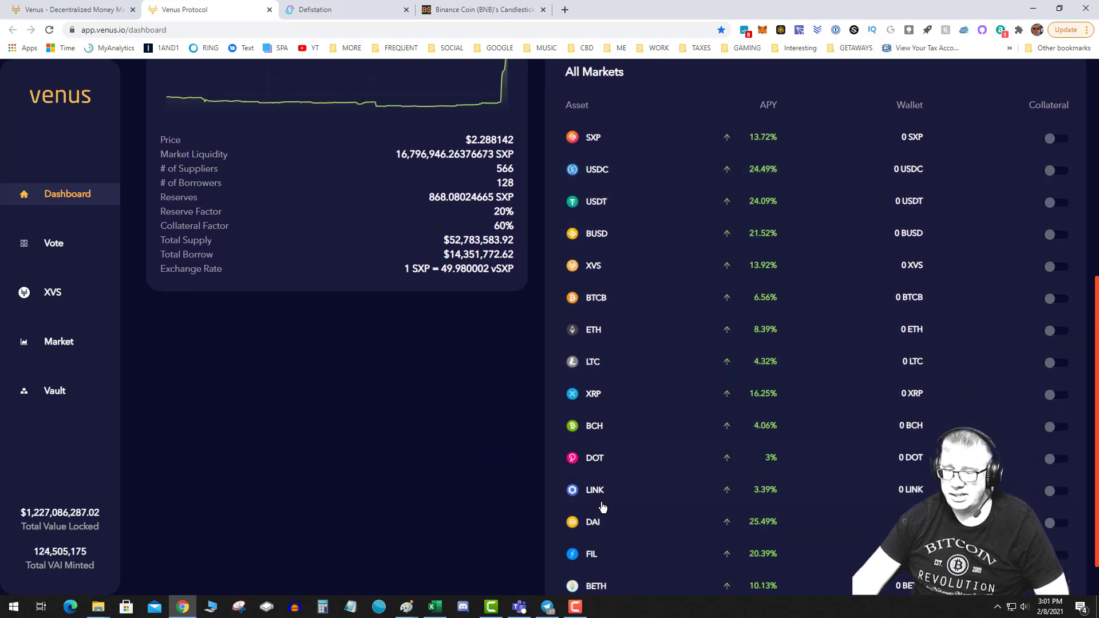
scroll(618, 554, "up", 1)
scroll(618, 554, "up", 3)
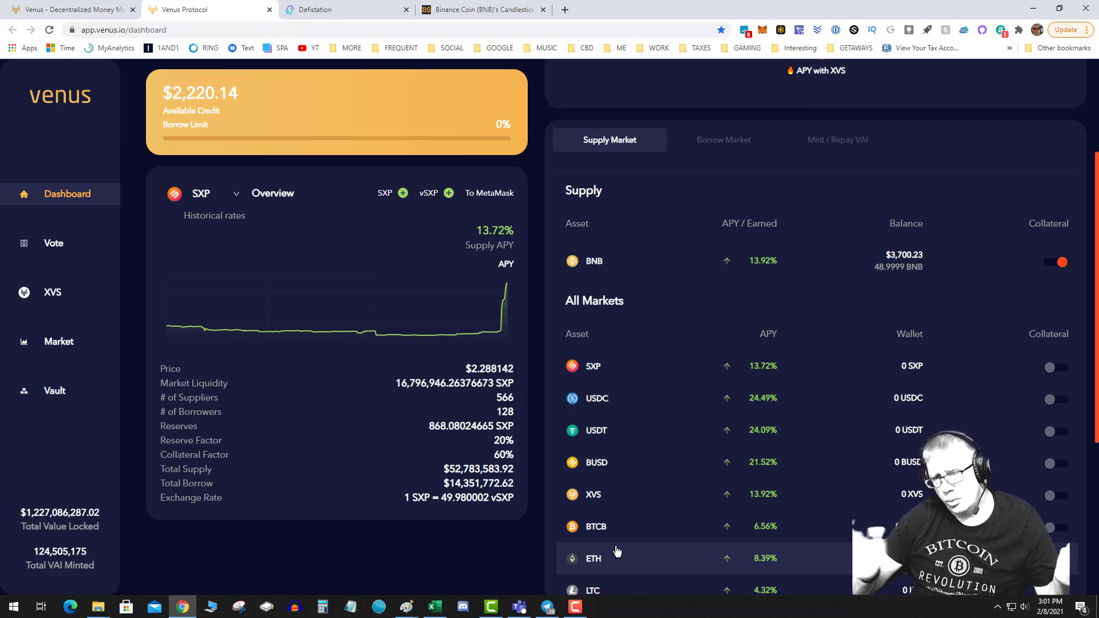
scroll(578, 556, "up", 3)
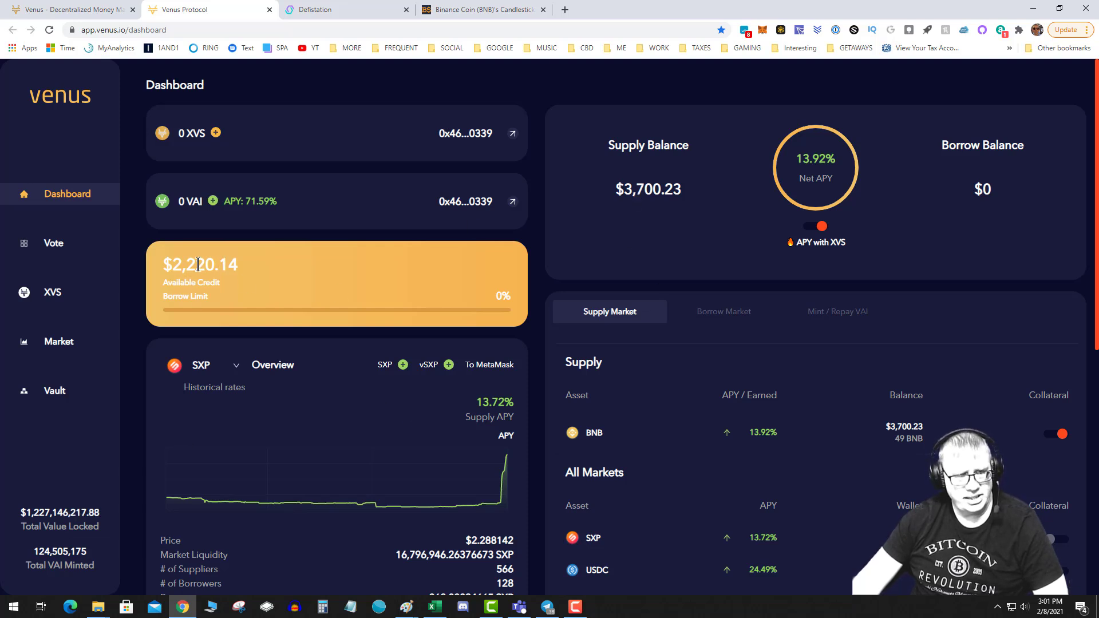
Step: Open Windows Calculator and enter the 2,220.14 available credit
left_click(323, 607)
left_click(815, 347)
left_click(816, 347)
left_click(816, 347)
left_click(821, 381)
left_click(864, 382)
left_click(779, 350)
left_click(789, 314)
Step: Divide by the 3,700 supply balance to get about 0.60, then close Calculator
left_click(910, 256)
left_click(864, 350)
left_click(776, 289)
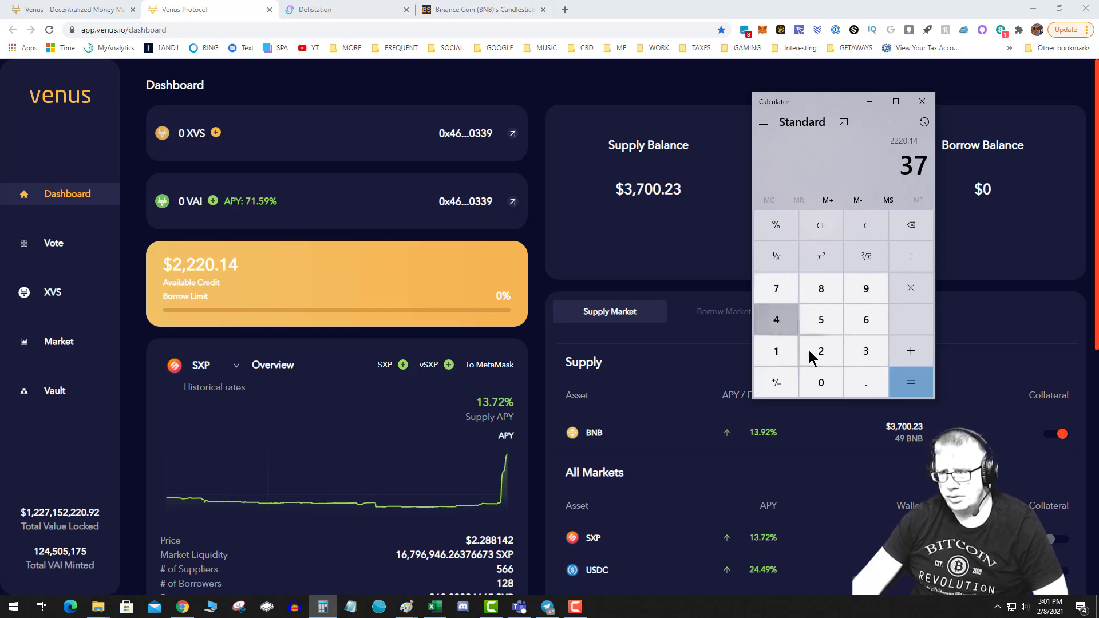
left_click(821, 381)
left_click(820, 382)
left_click(916, 381)
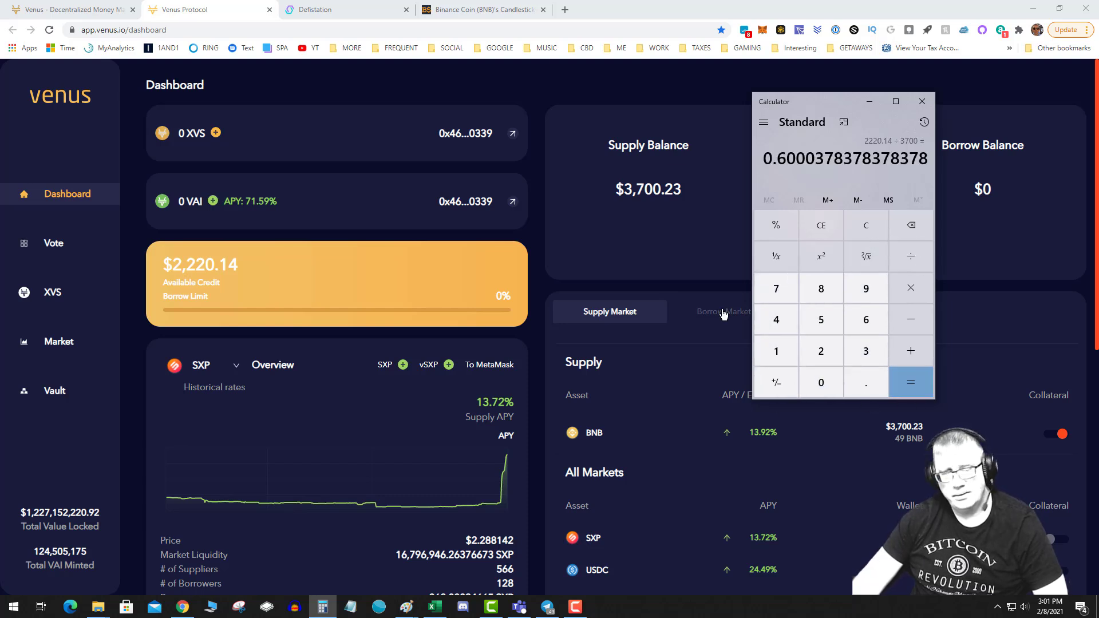
left_click(921, 102)
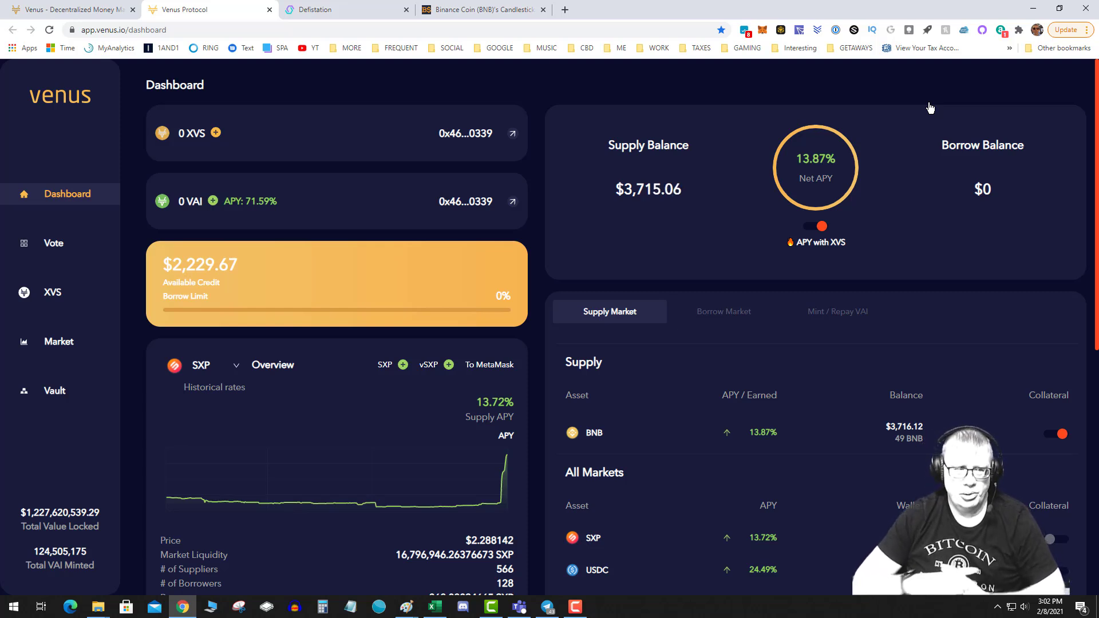
Step: Highlight the $2,229.67 available credit and switch to the Mint / Repay VAI panel
left_click_drag(258, 265, 153, 255)
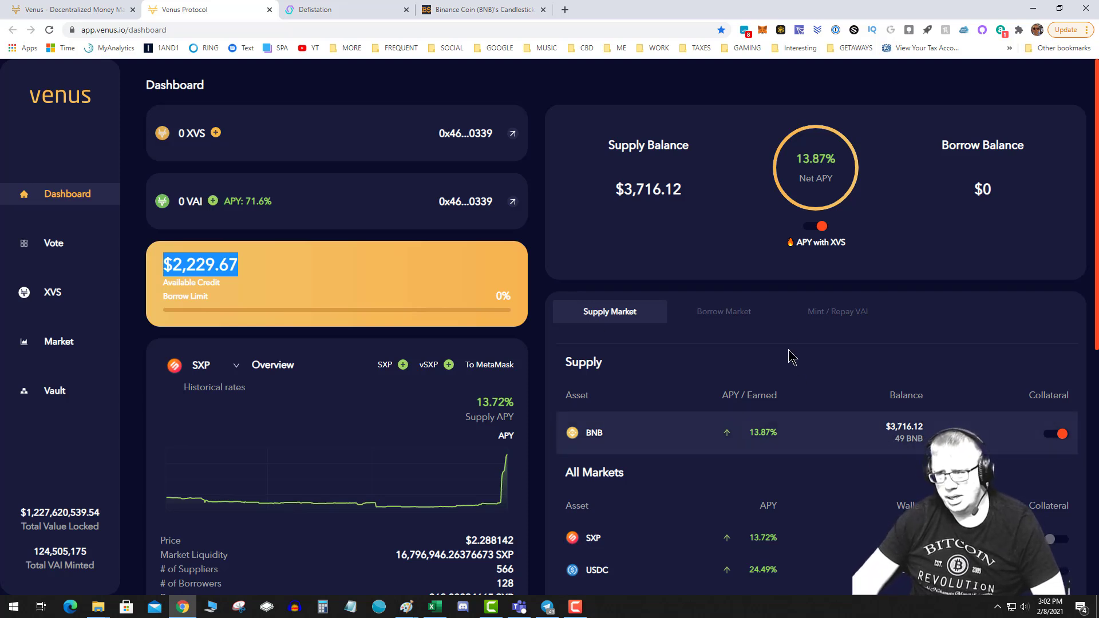
left_click(832, 312)
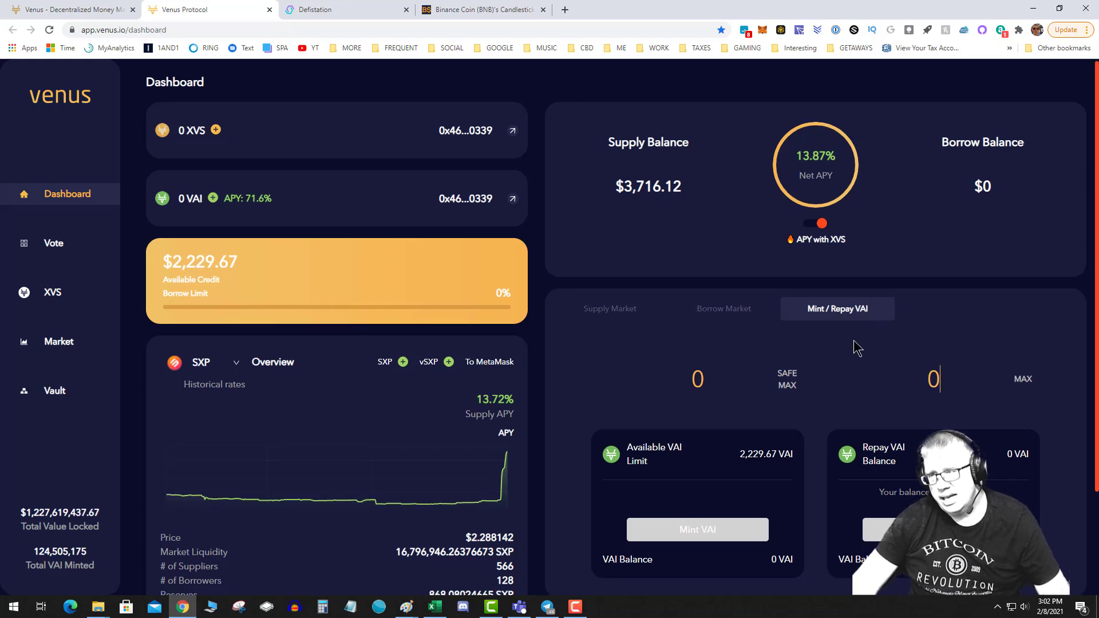
scroll(858, 340, "down", 2)
scroll(816, 320, "up", 2)
left_click(610, 313)
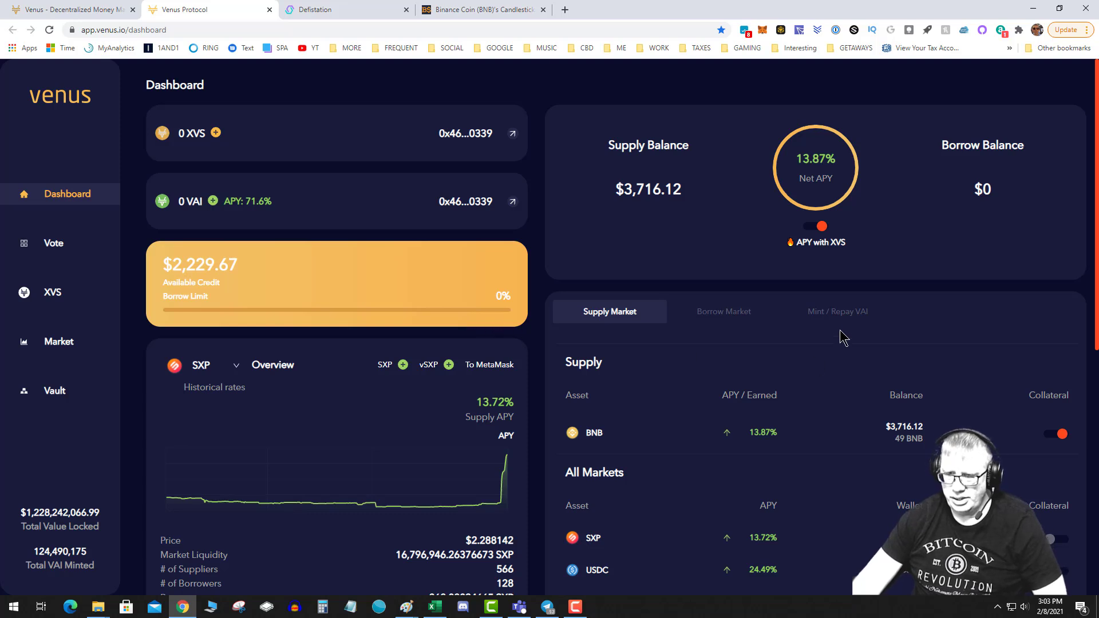
left_click(835, 313)
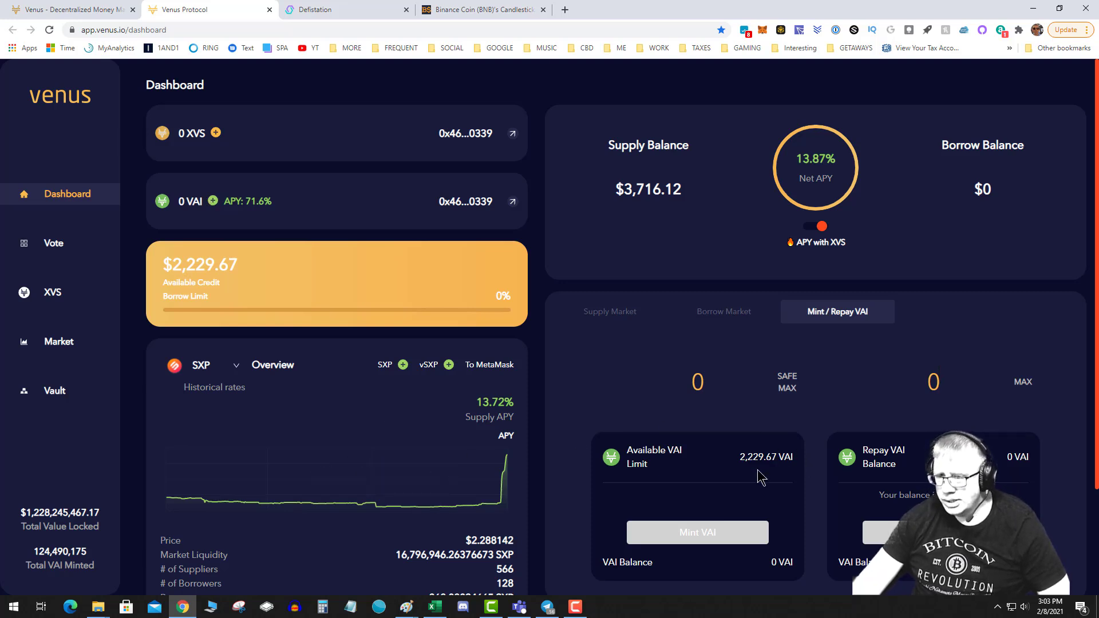
Step: Fill the VAI mint amount with the safe maximum, 891.87085863, and select it
left_click(787, 384)
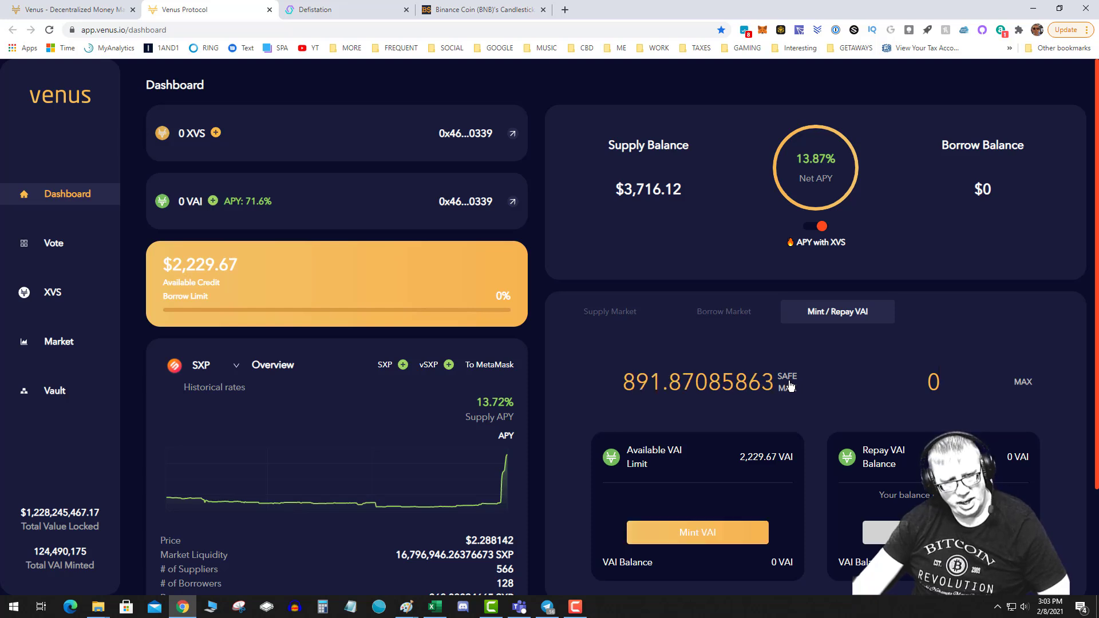
left_click_drag(623, 382, 781, 382)
left_click(186, 267)
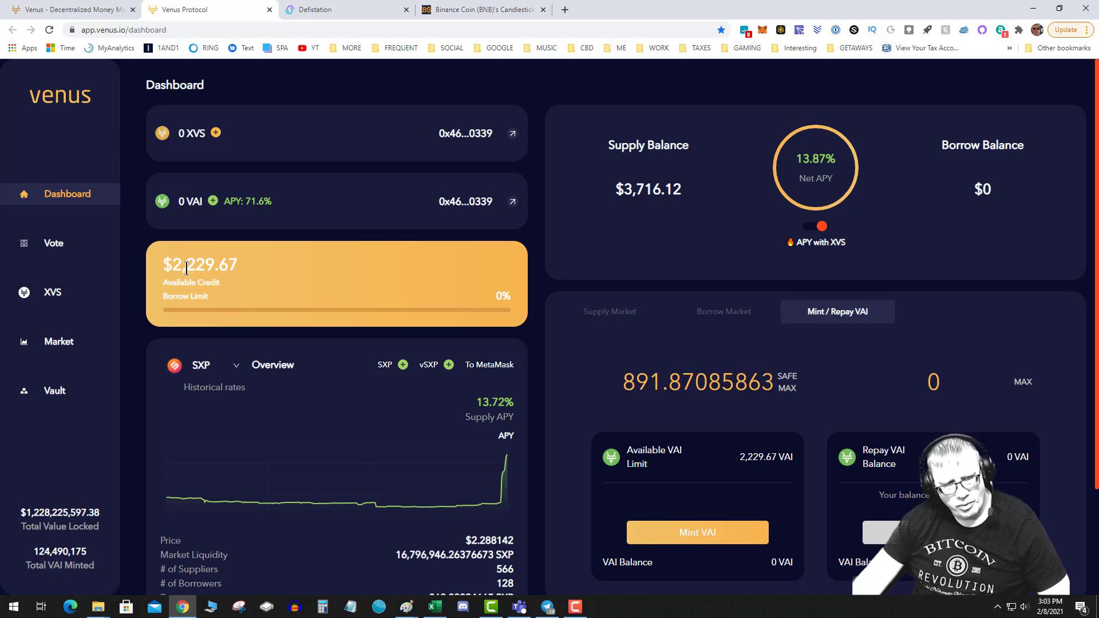
Step: Compute 2229 × 0.4 = 891.6 in Calculator to verify the safe max, then return to Chrome
left_click(323, 610)
left_click(820, 352)
left_click(821, 350)
left_click(821, 351)
left_click(866, 288)
left_click(910, 288)
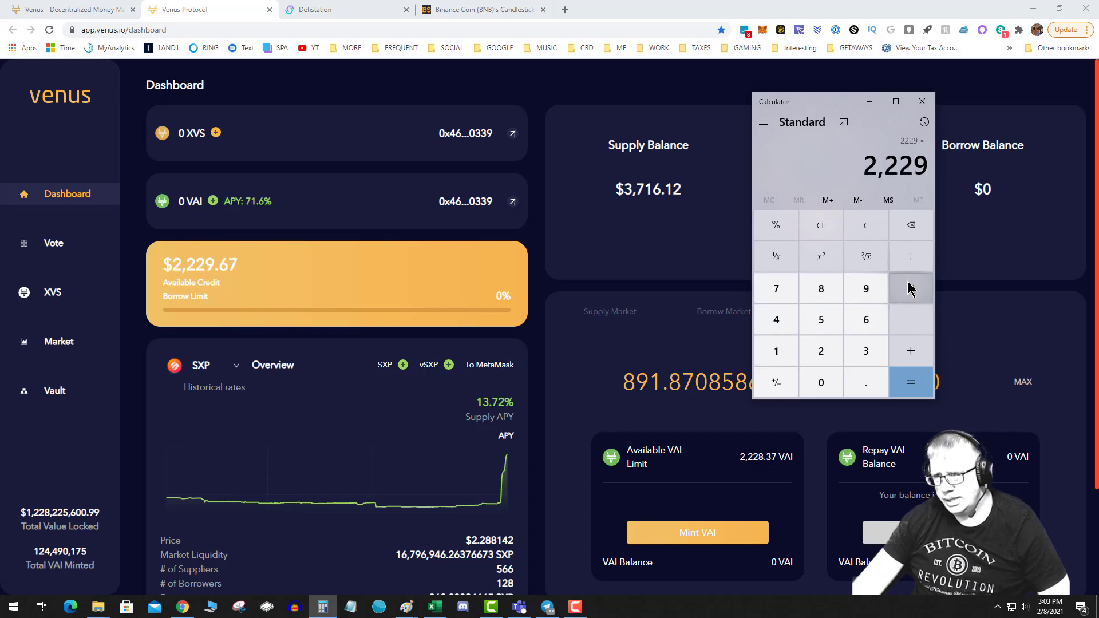
left_click(866, 382)
left_click(790, 319)
left_click(830, 383)
left_click(908, 380)
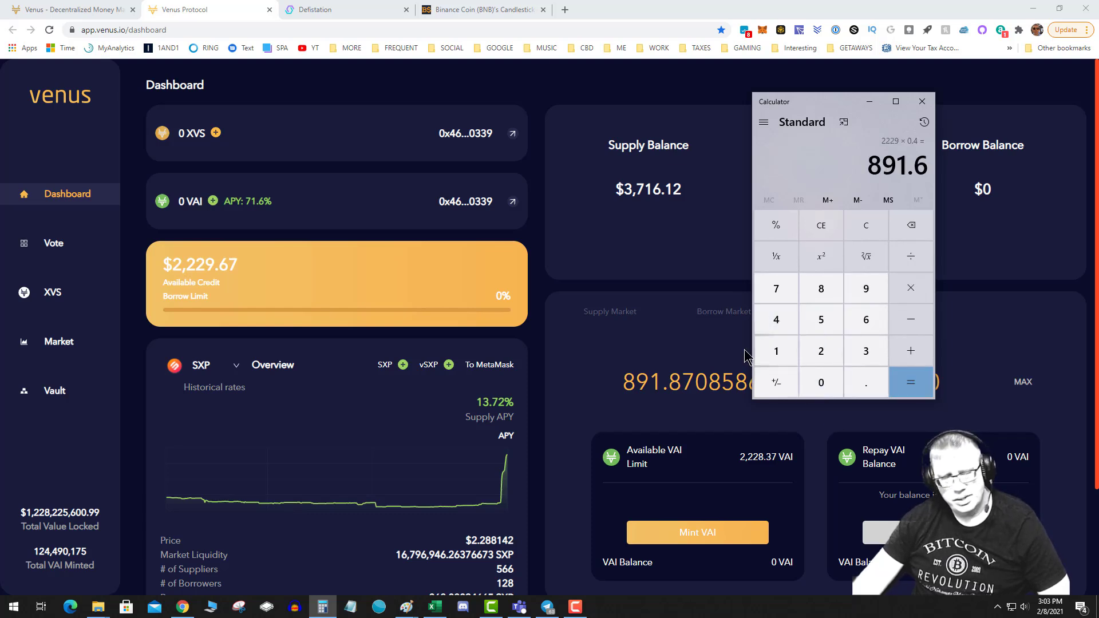
left_click(601, 345)
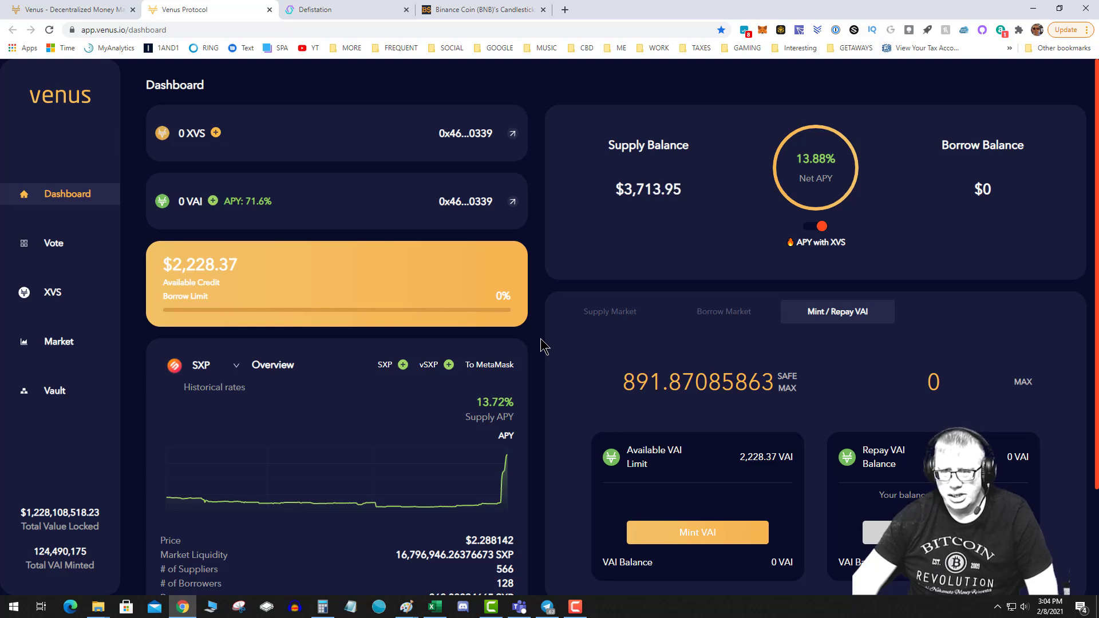
Step: Mint the 891.87085863 VAI safe maximum and confirm the transaction in MetaMask
left_click(689, 538)
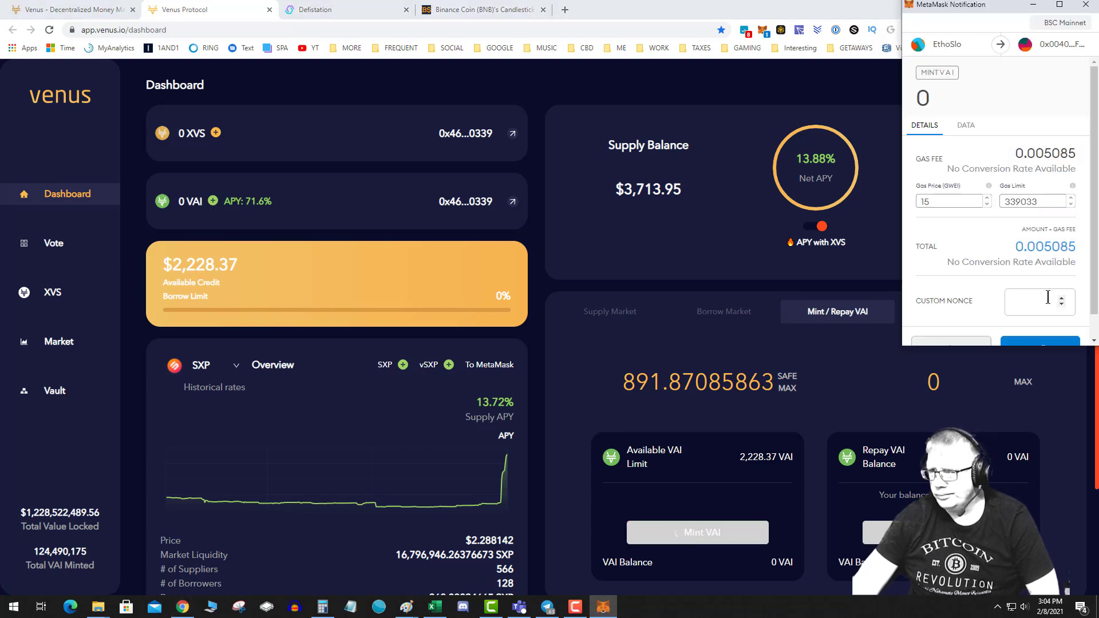
scroll(1047, 296, "down", 1)
left_click(1040, 325)
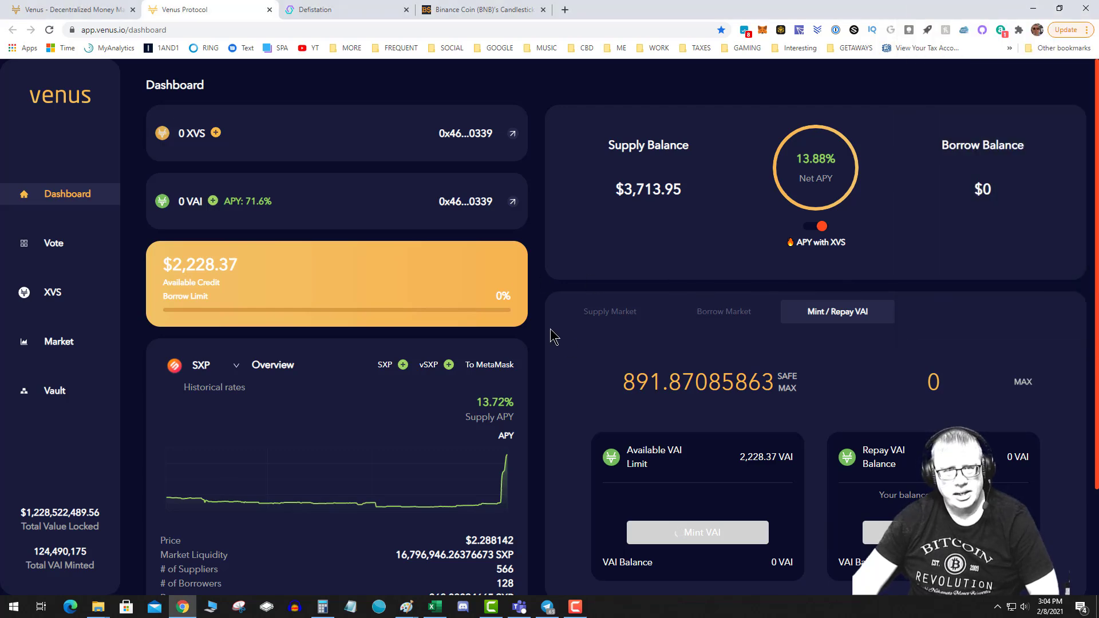
left_click(481, 10)
left_click(345, 49)
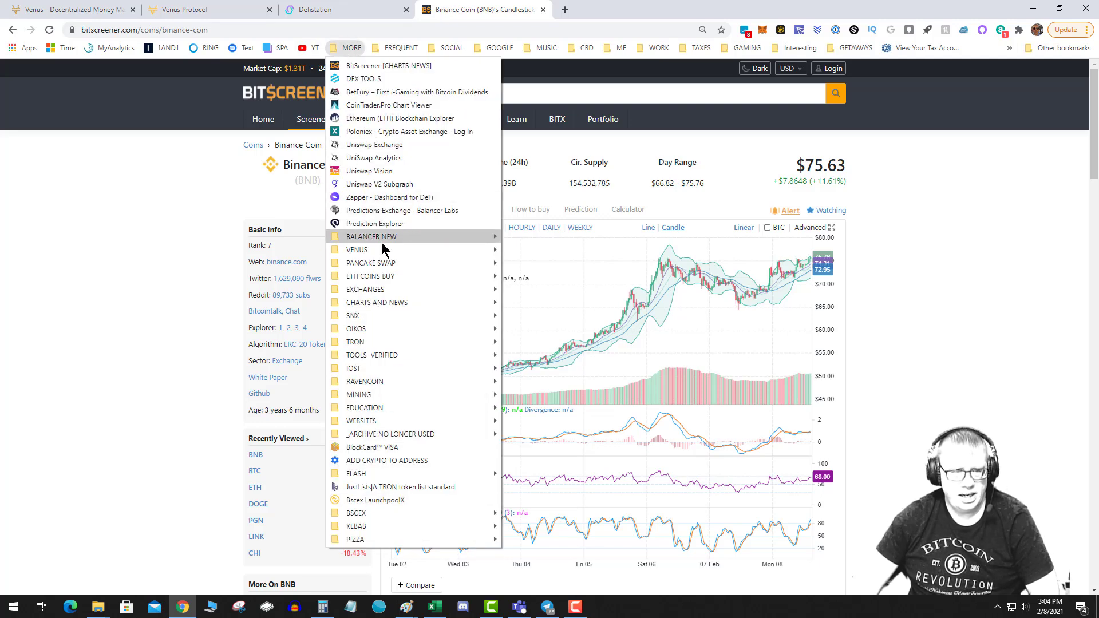
Step: Open the VAI Stablecoin page on PancakeSwap Info and highlight its $5,041,512 liquidity and $1.01 price
mouse_move(382, 248)
left_click(530, 263)
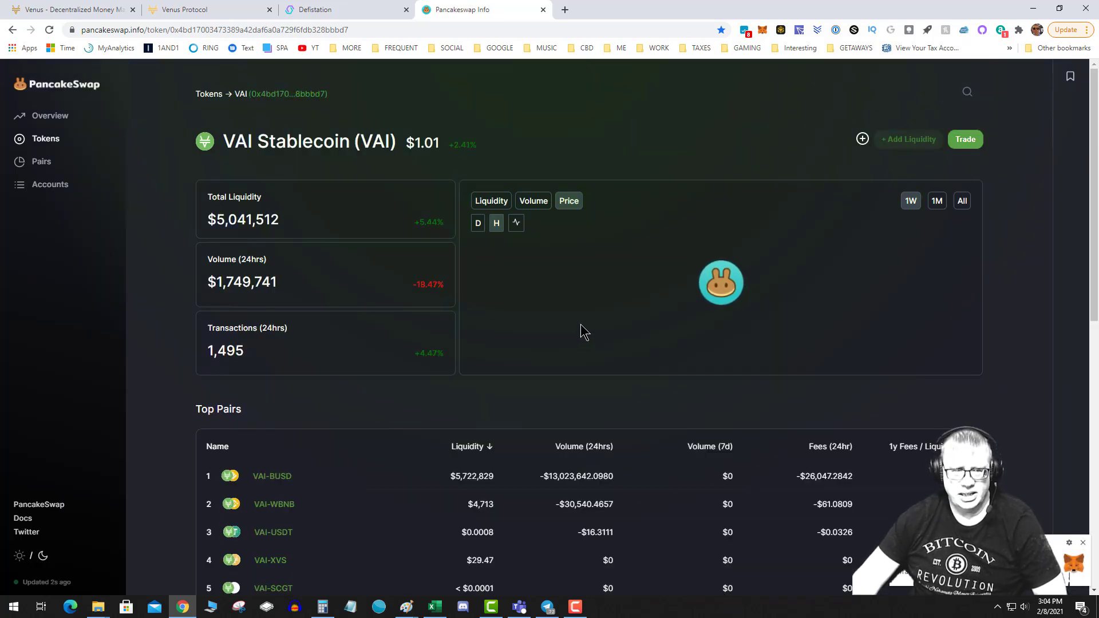
left_click_drag(286, 227, 191, 218)
left_click(212, 220)
double_click(213, 222)
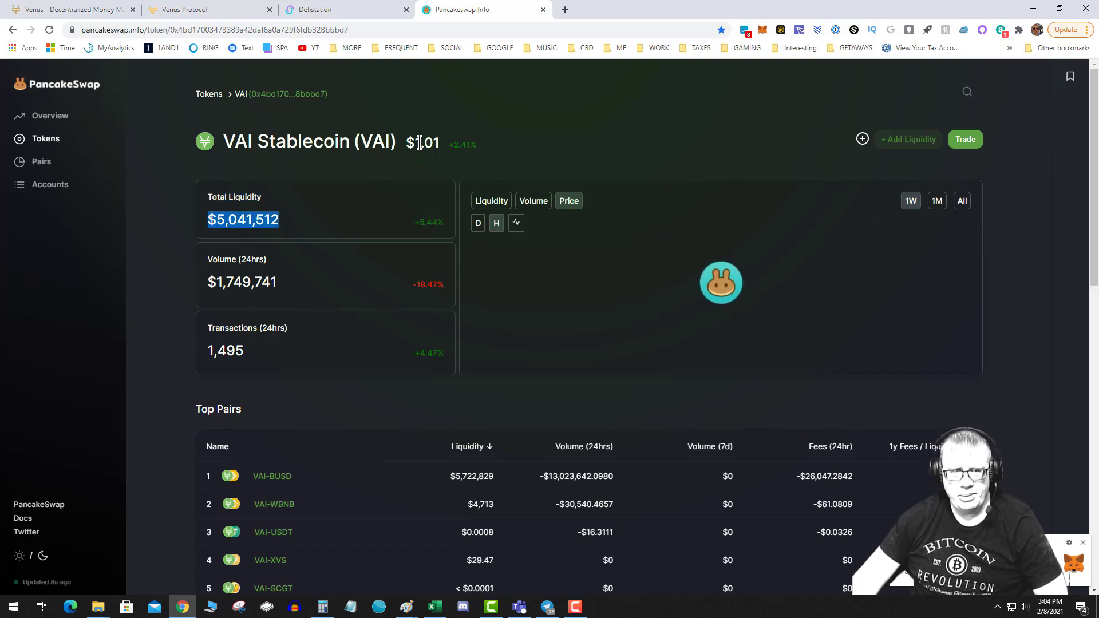
triple_click(441, 147)
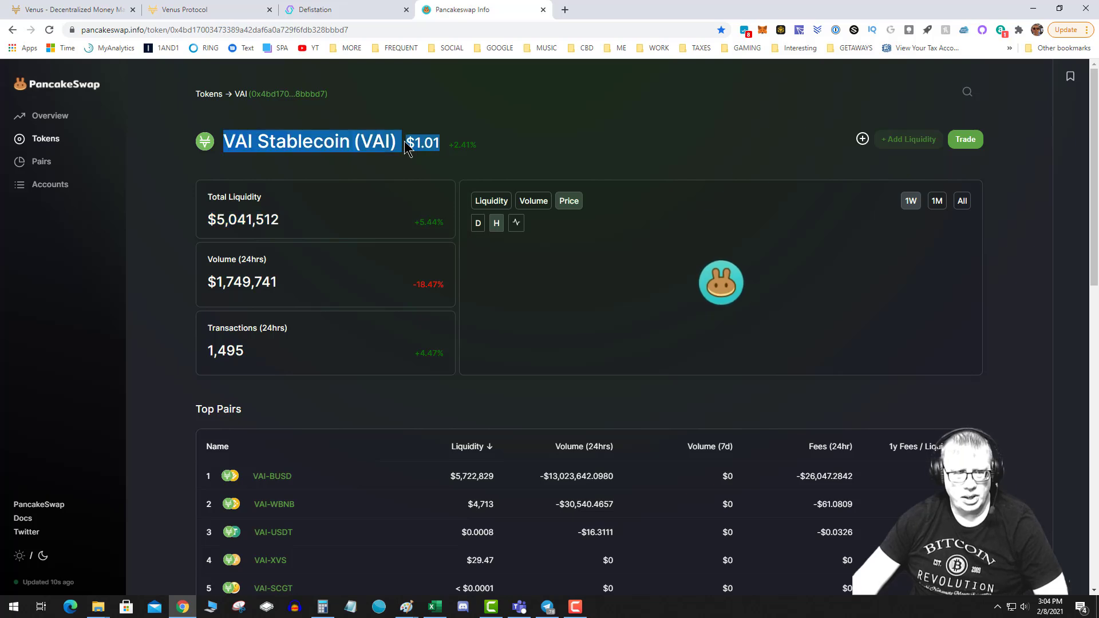
Step: Check the minted VAI on the Venus dashboard, then start a VAI trade on PancakeSwap
left_click(360, 10)
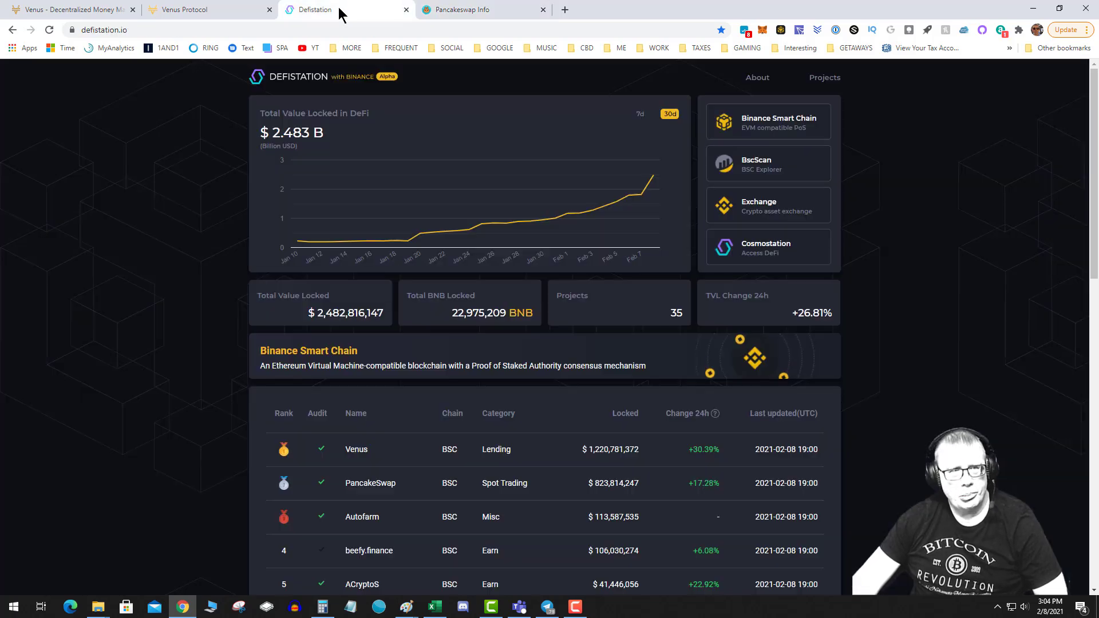
left_click(251, 10)
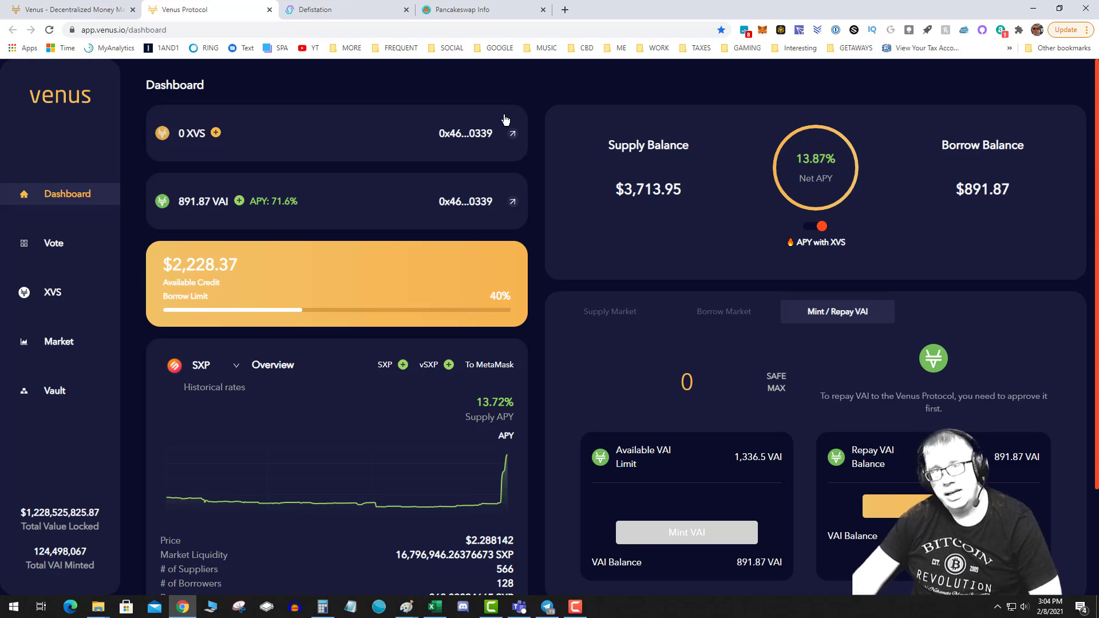
left_click(491, 11)
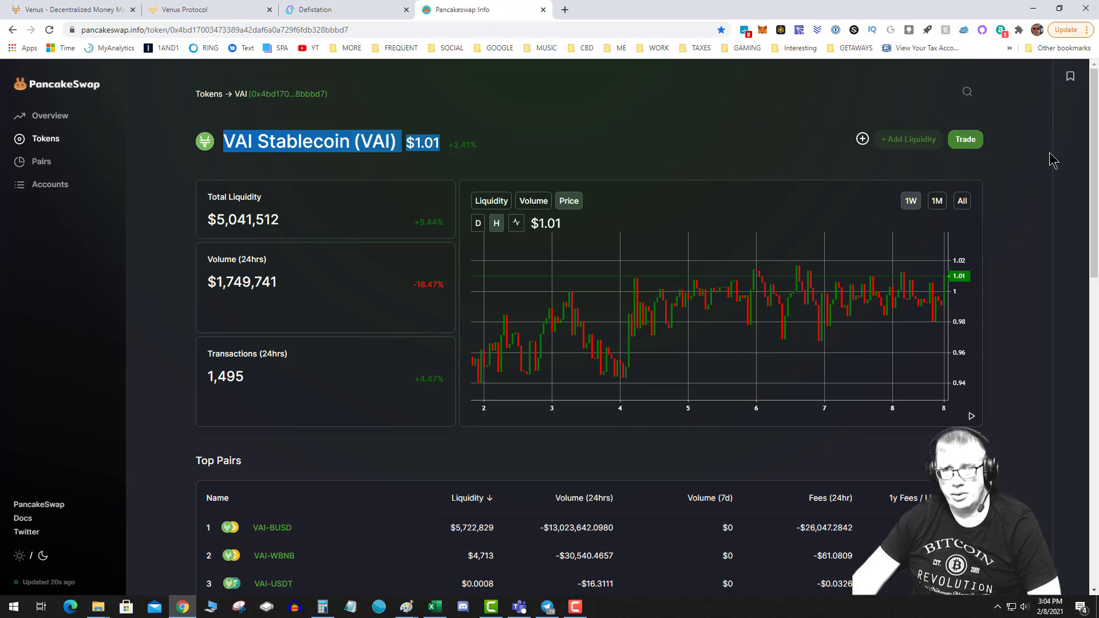
left_click(965, 140)
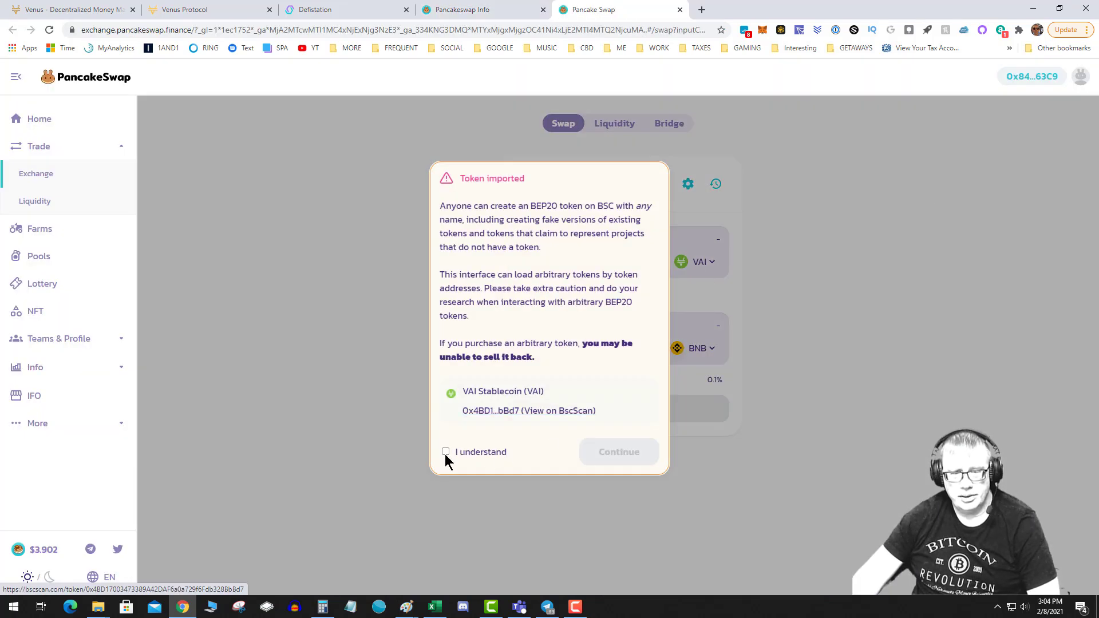
Step: Accept the imported-token warning and enter the full 891.87 VAI balance to swap
left_click(445, 452)
left_click(615, 452)
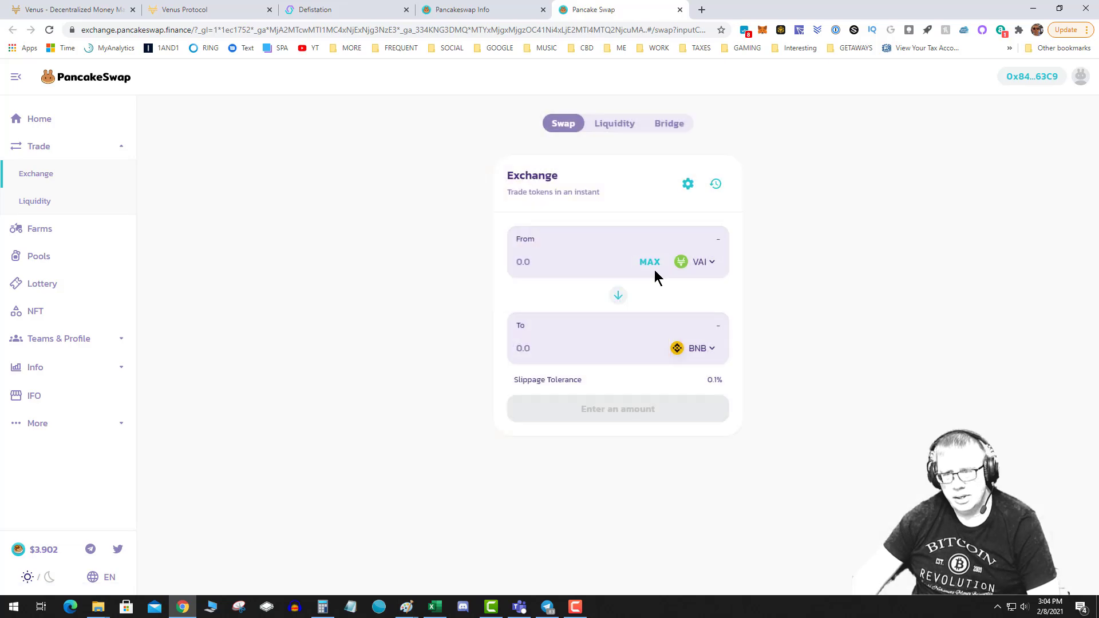
left_click(697, 348)
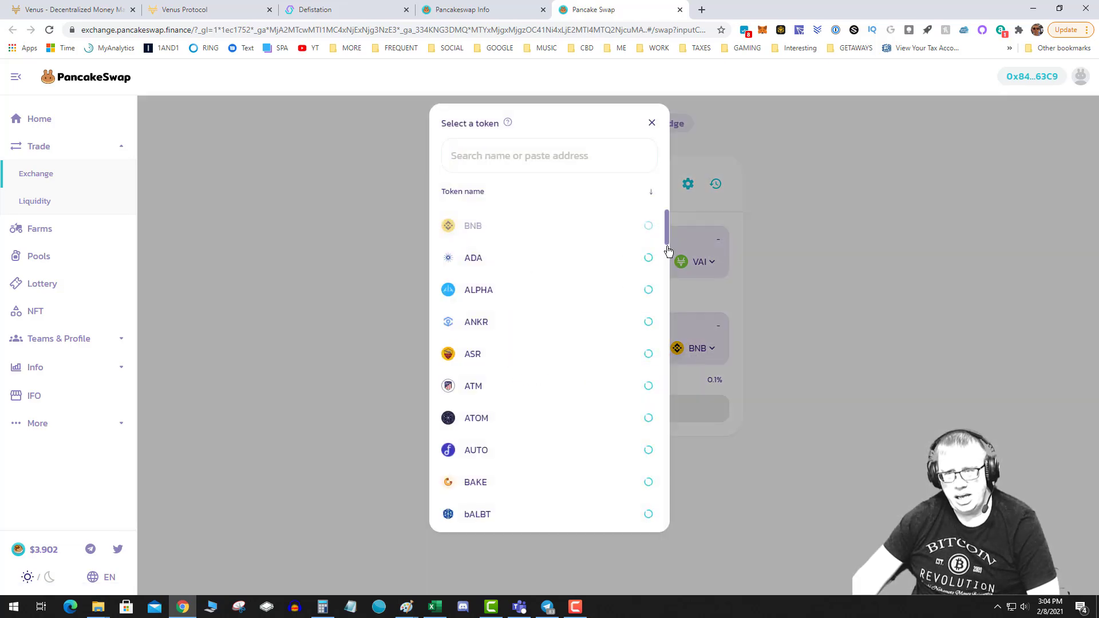
left_click(705, 254)
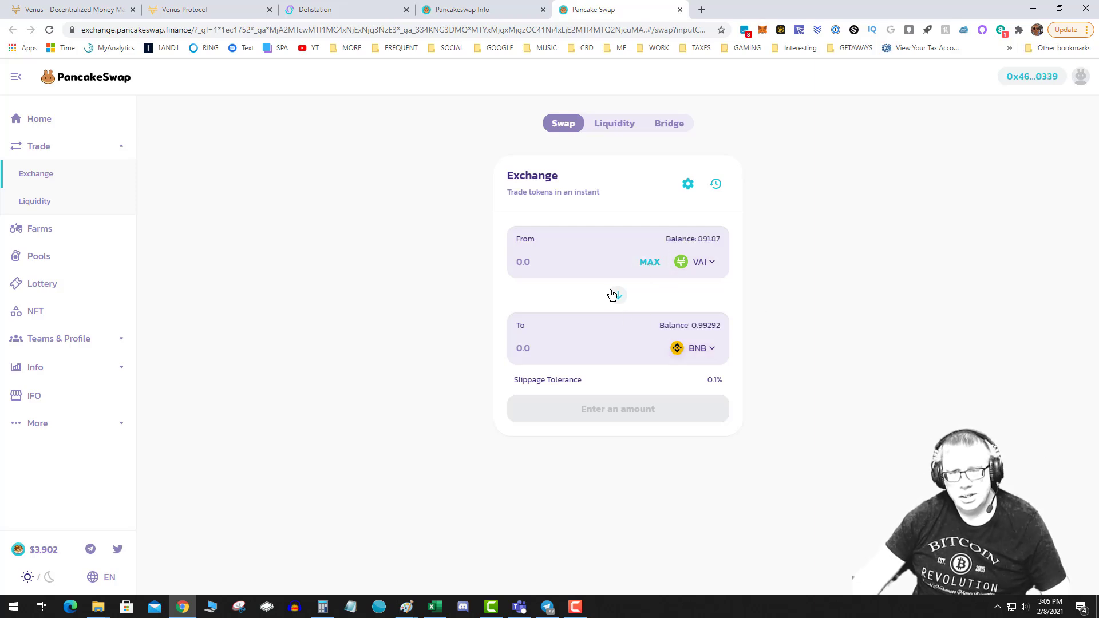
left_click(635, 264)
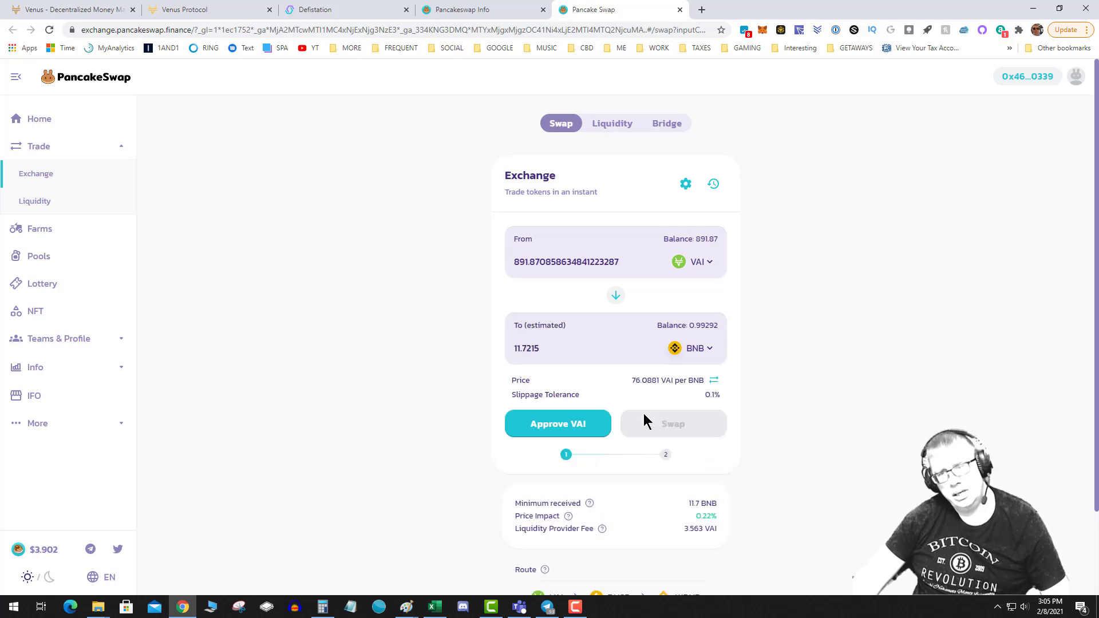
Step: Approve PancakeSwap to spend VAI and confirm the approval in MetaMask
left_click(568, 424)
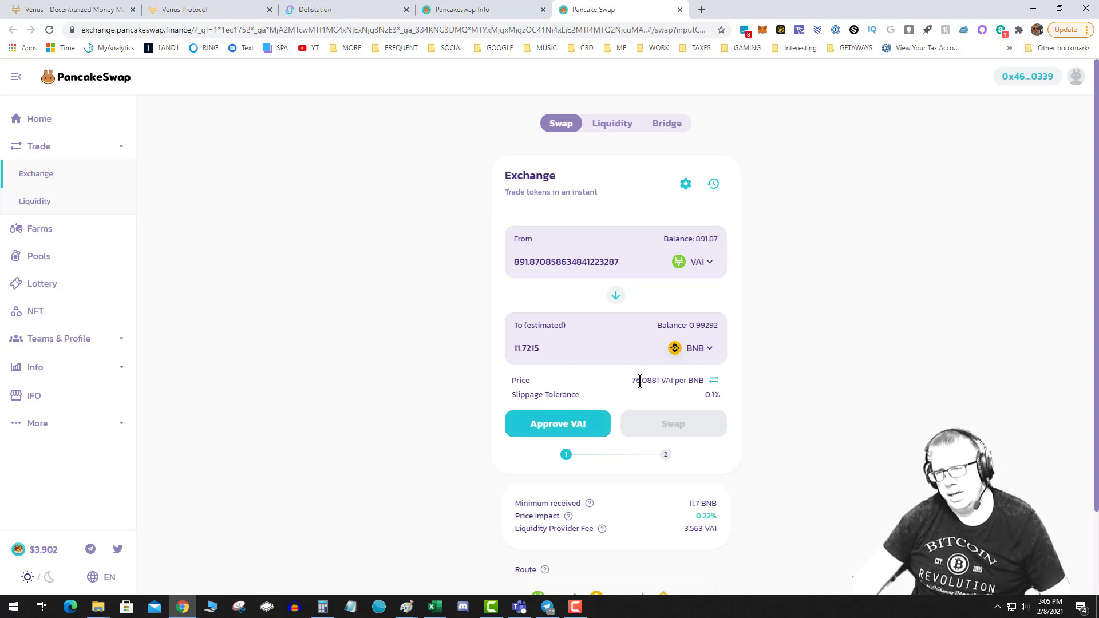
left_click(584, 422)
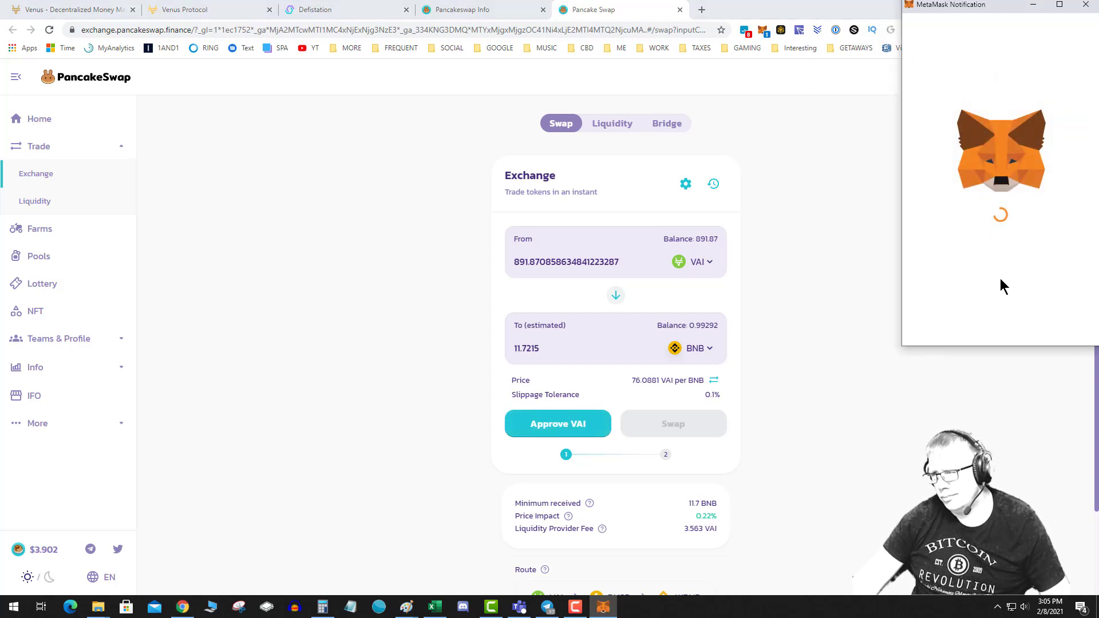
left_click(1034, 312)
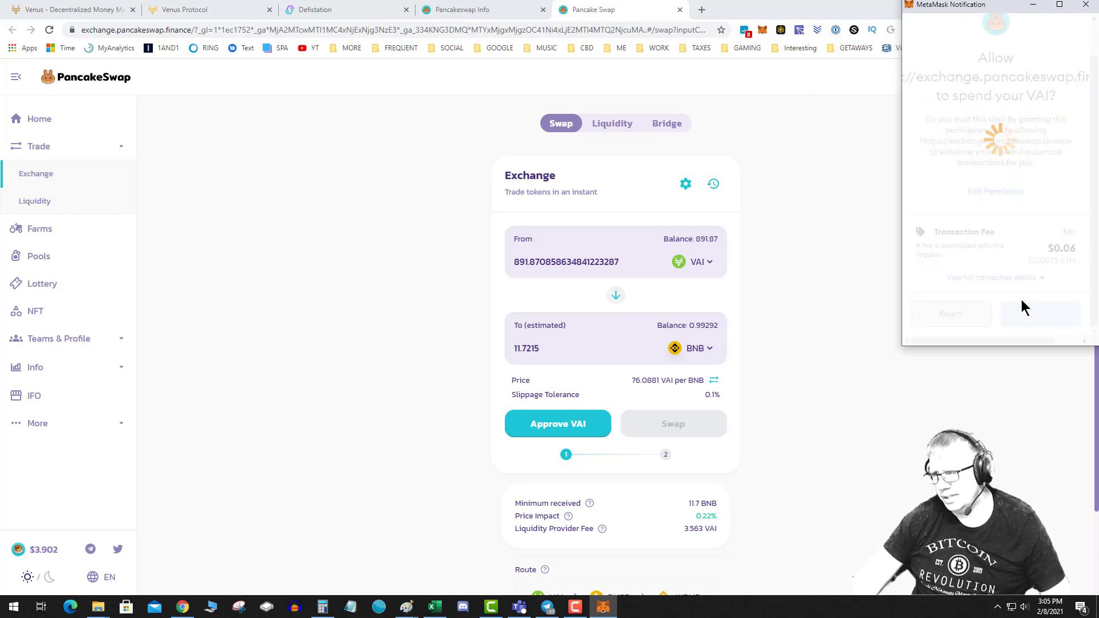
Step: Pick CAKE as the token to receive, quoting about 226.872 CAKE
left_click(704, 349)
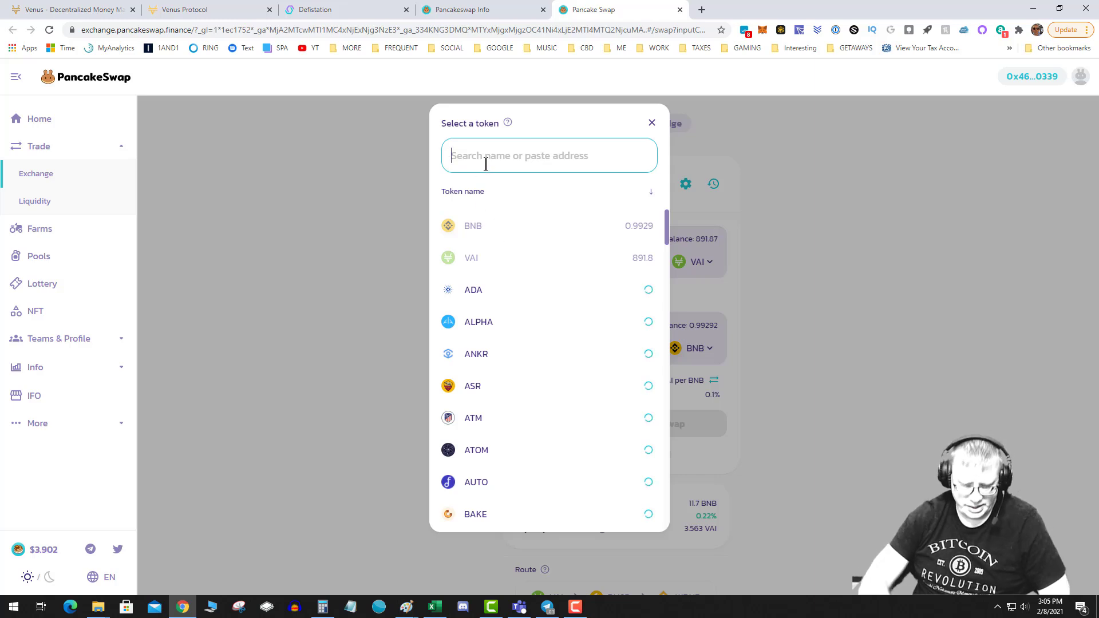
type("cake")
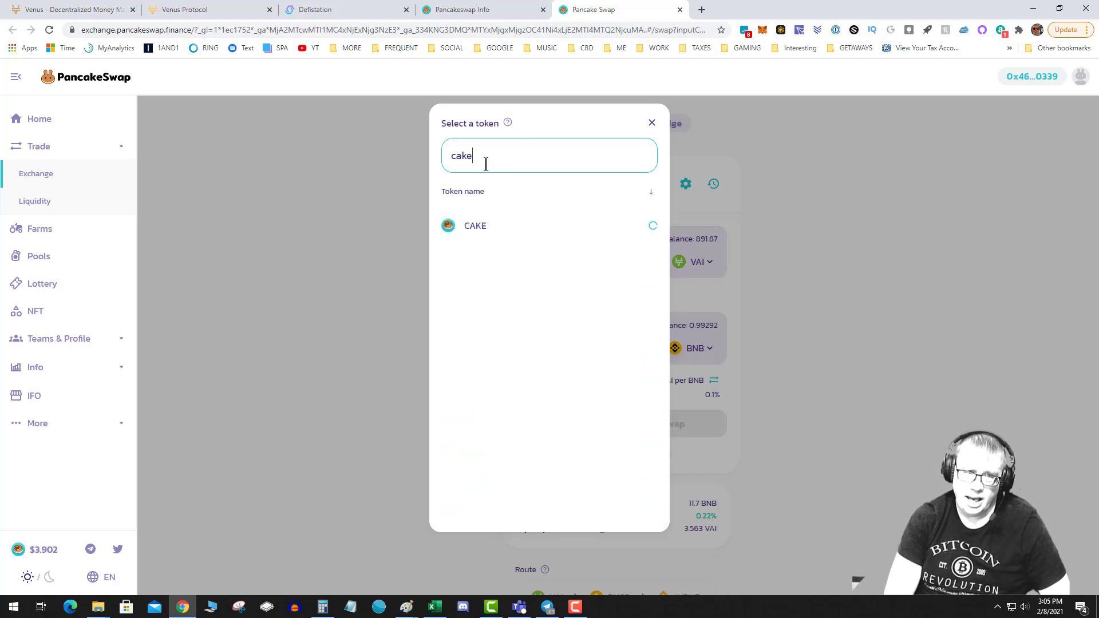
left_click(506, 231)
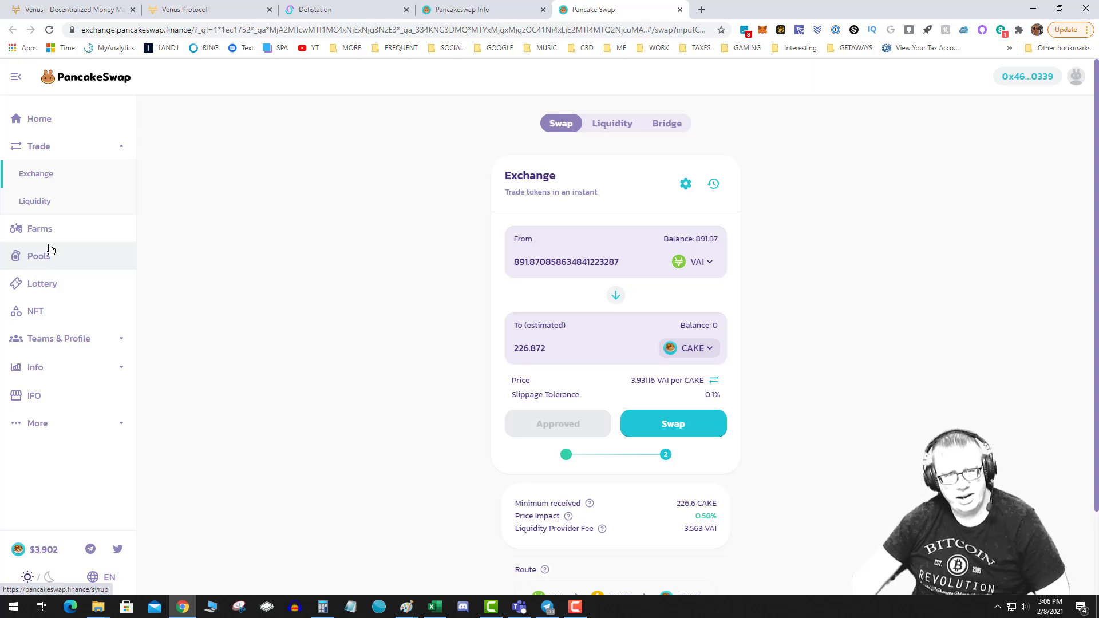
left_click(238, 14)
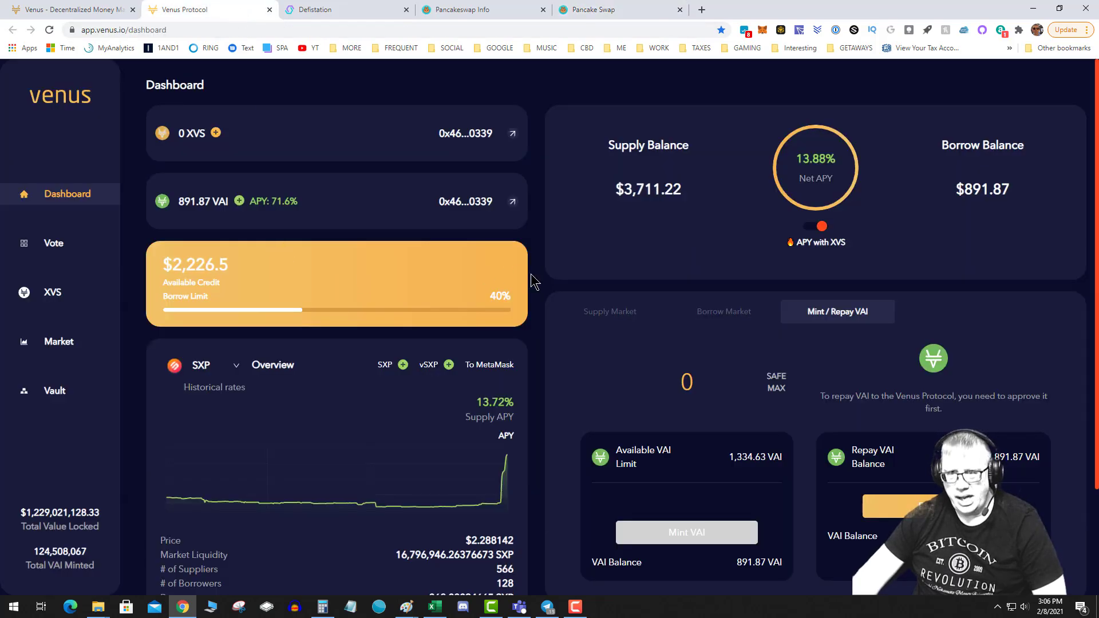
Step: Open the XVS User Distribution page from the Venus sidebar
scroll(649, 353, "down", 2)
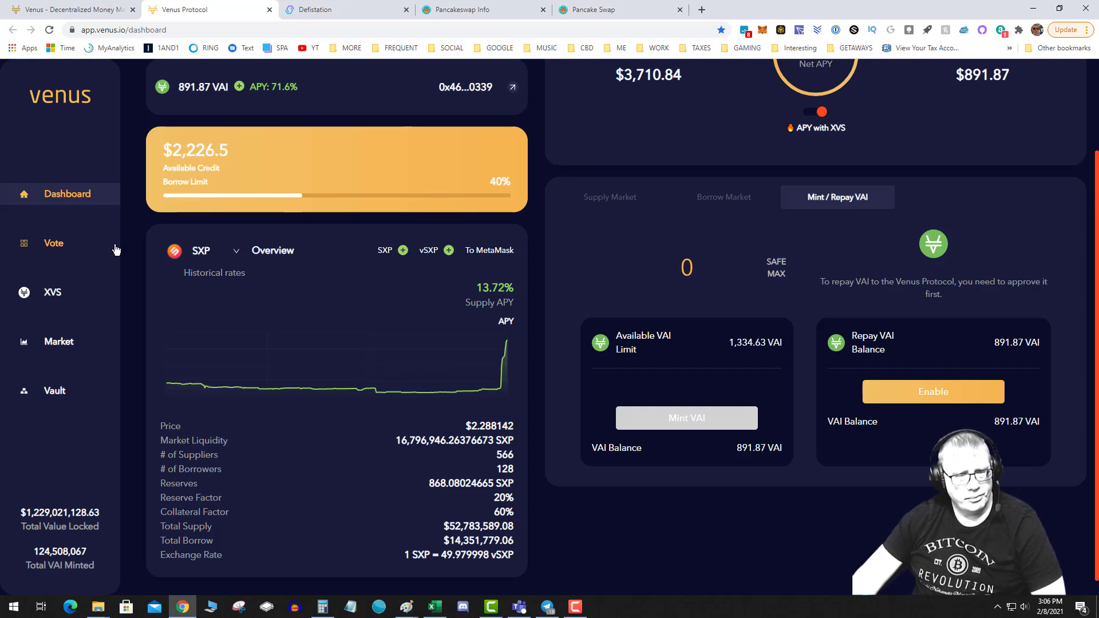
scroll(830, 383, "up", 2)
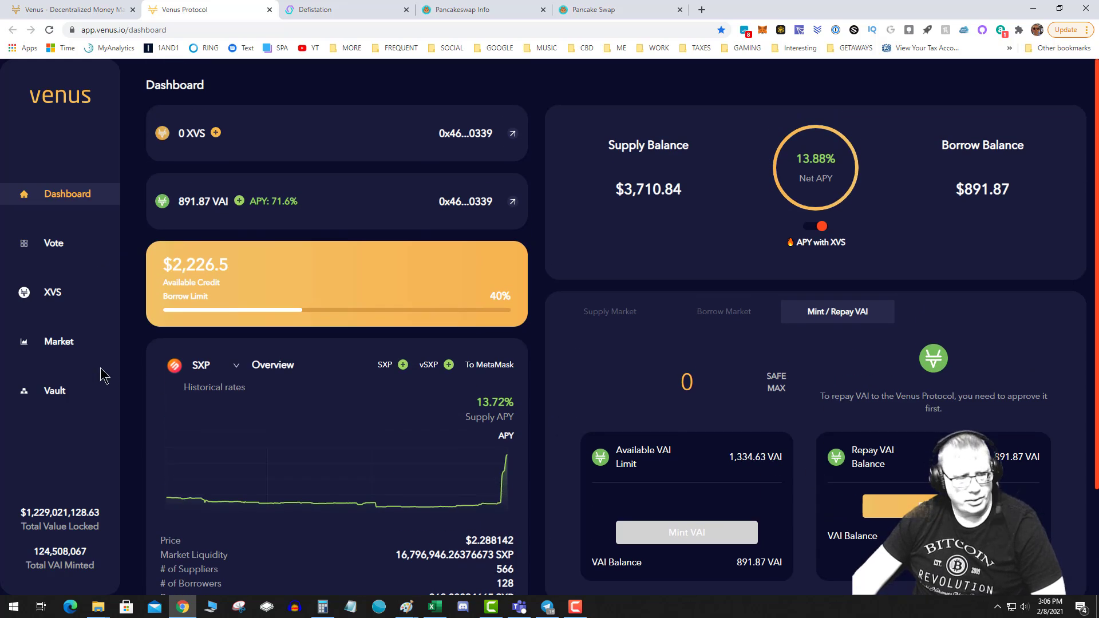
left_click(51, 293)
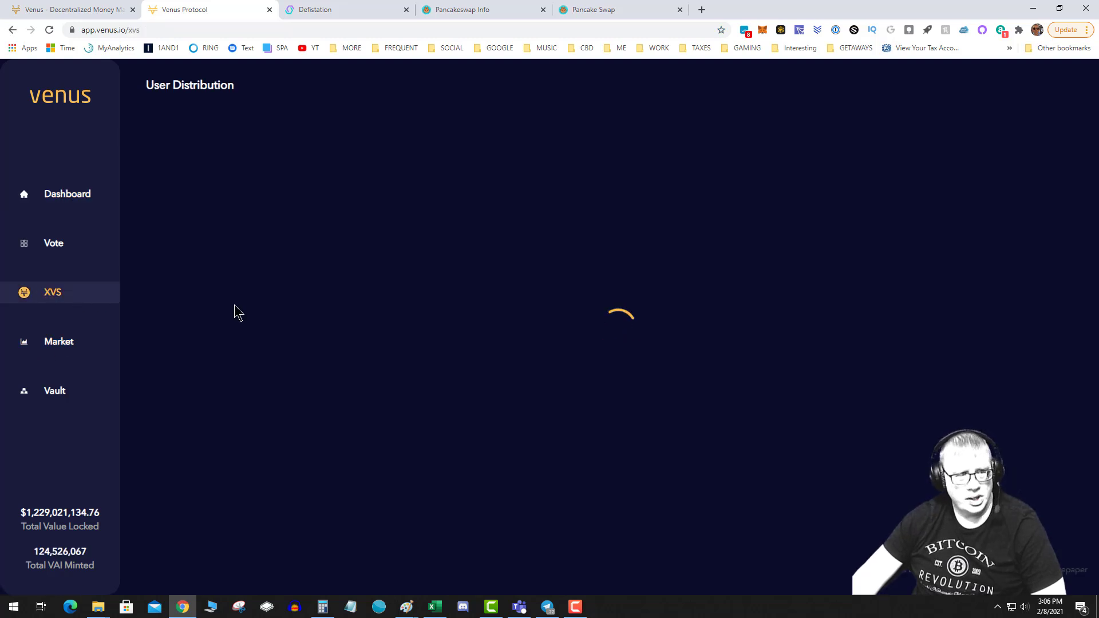
Step: Open the Venus (XVS) token page on PancakeSwap Info from the MORE bookmarks
left_click(622, 12)
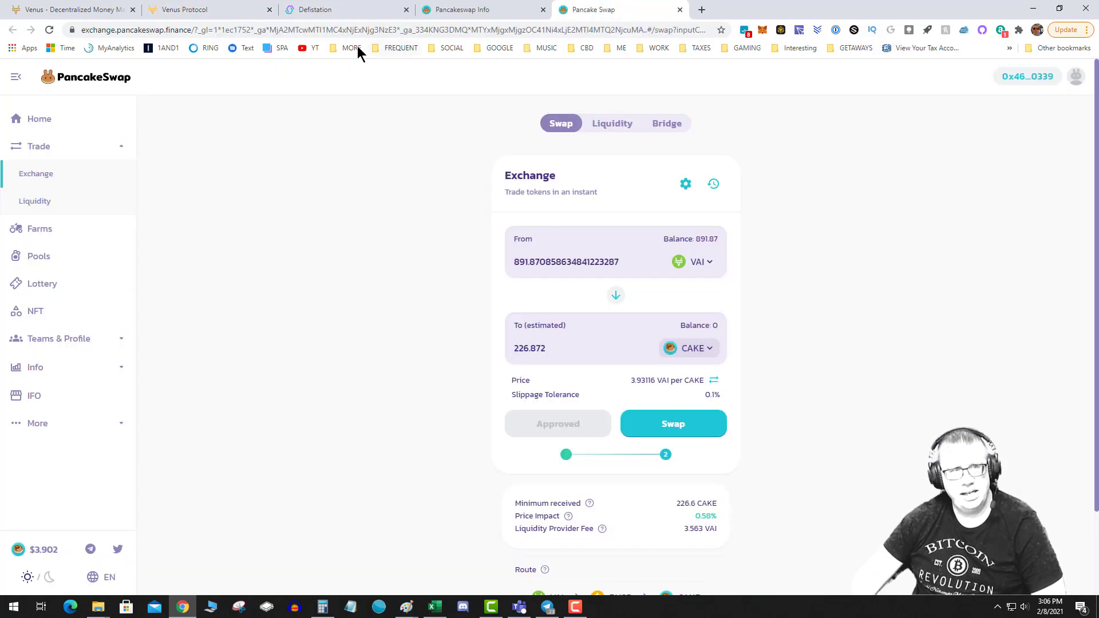
left_click(337, 48)
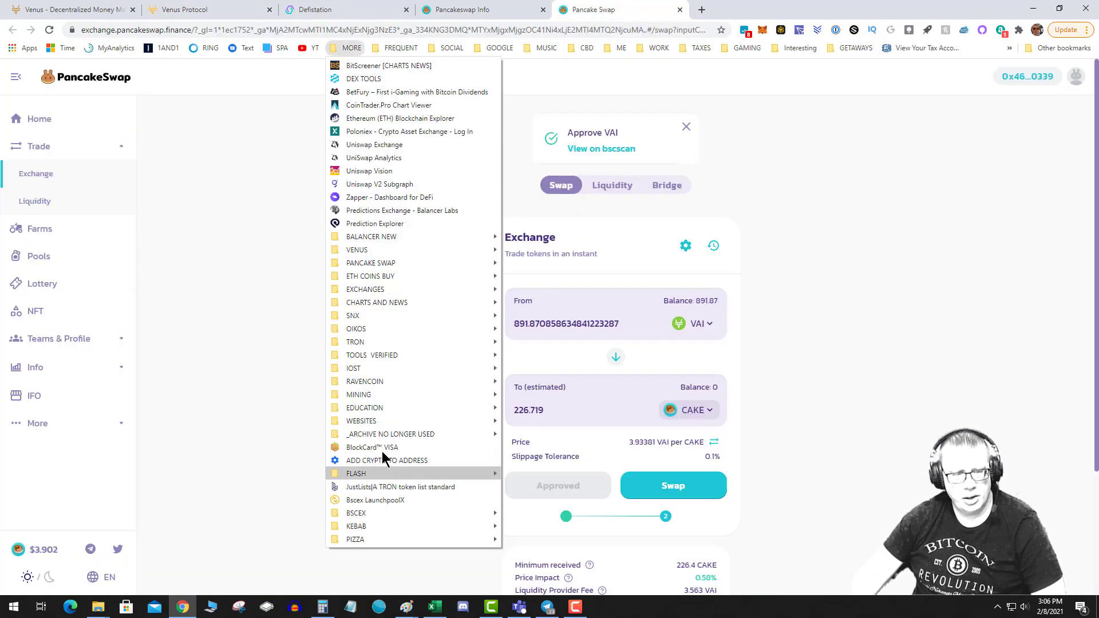
mouse_move(370, 250)
left_click(523, 255)
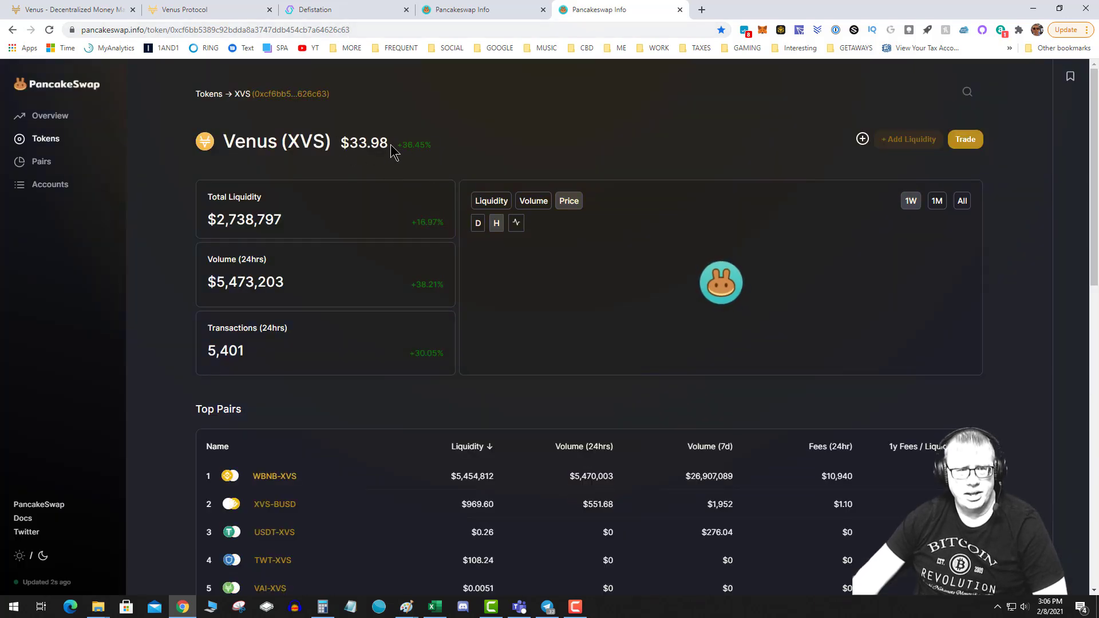
Step: Highlight XVS's $33.98 price and $2,738,797 liquidity, then glance at the VAI page
left_click_drag(391, 146, 345, 147)
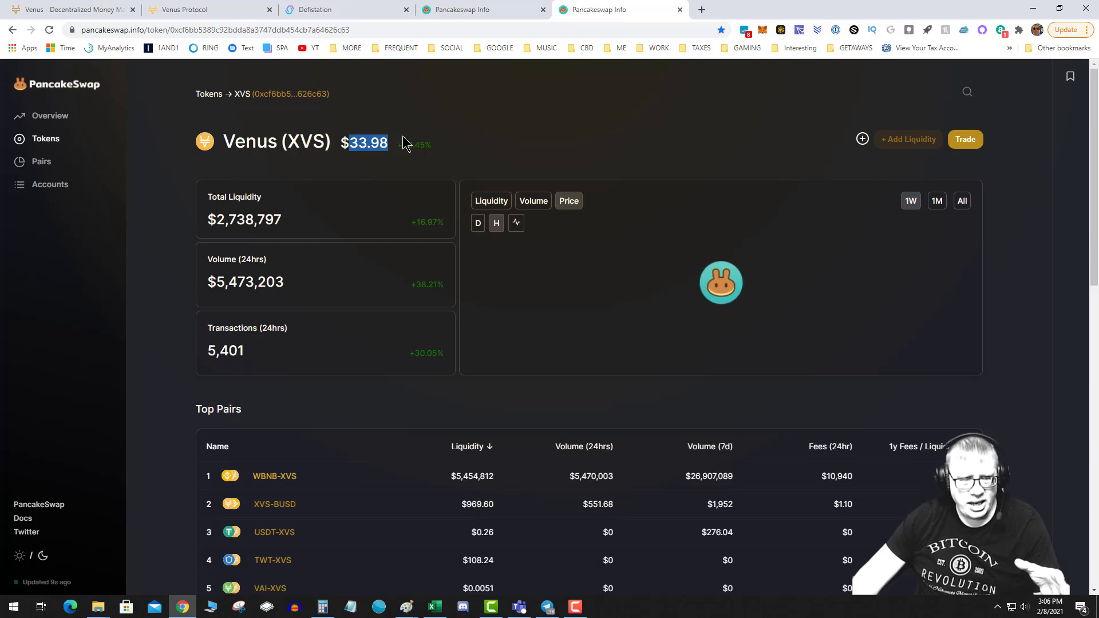
left_click_drag(288, 222, 213, 219)
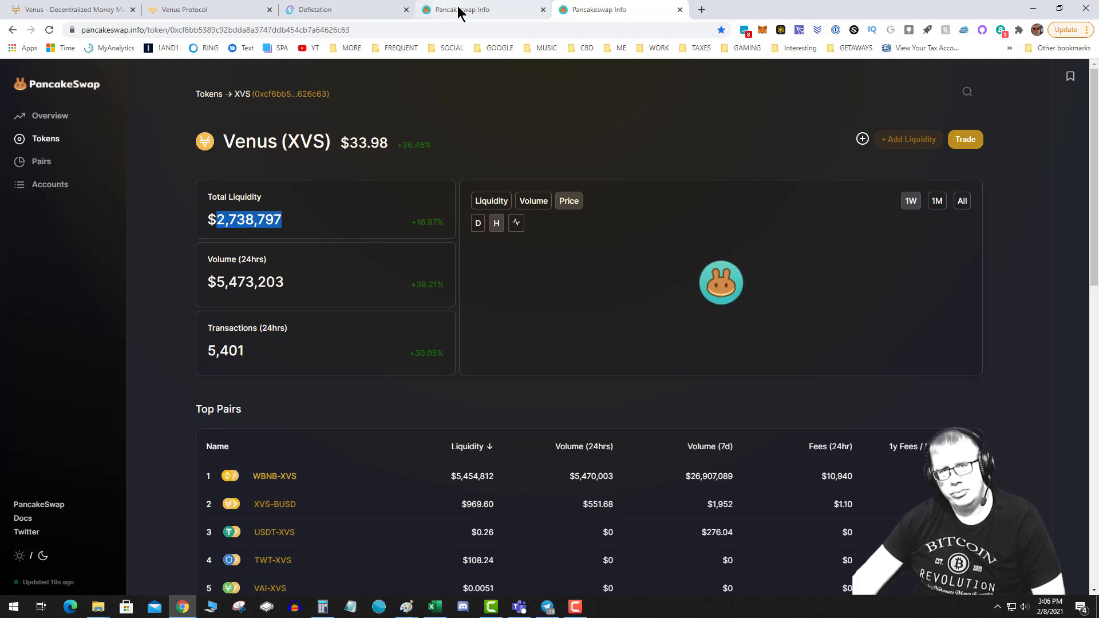
left_click(483, 10)
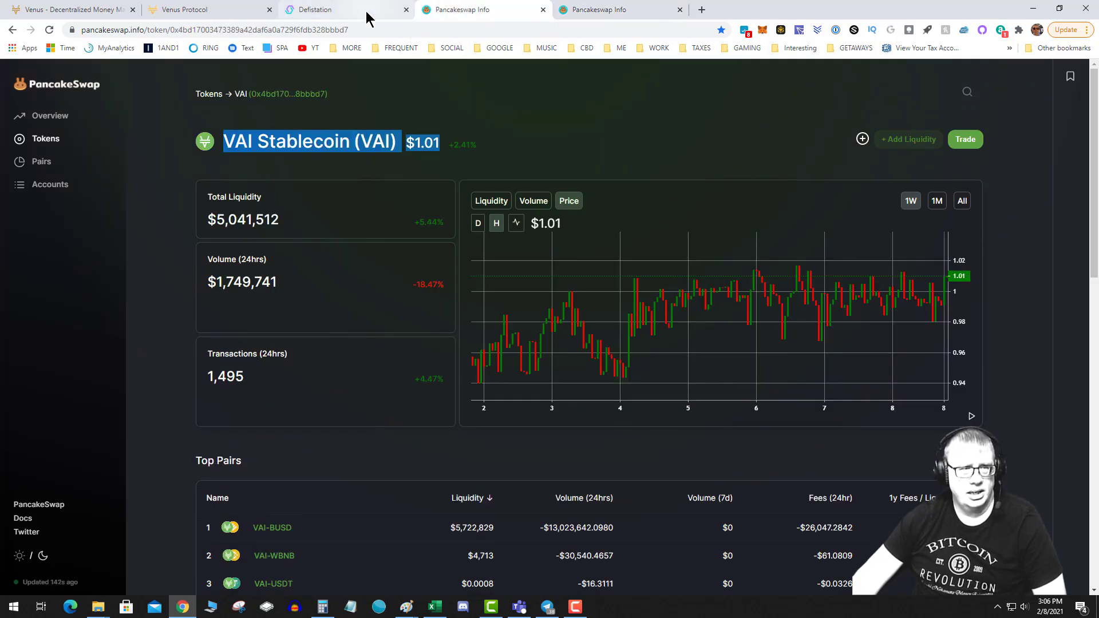
left_click(165, 11)
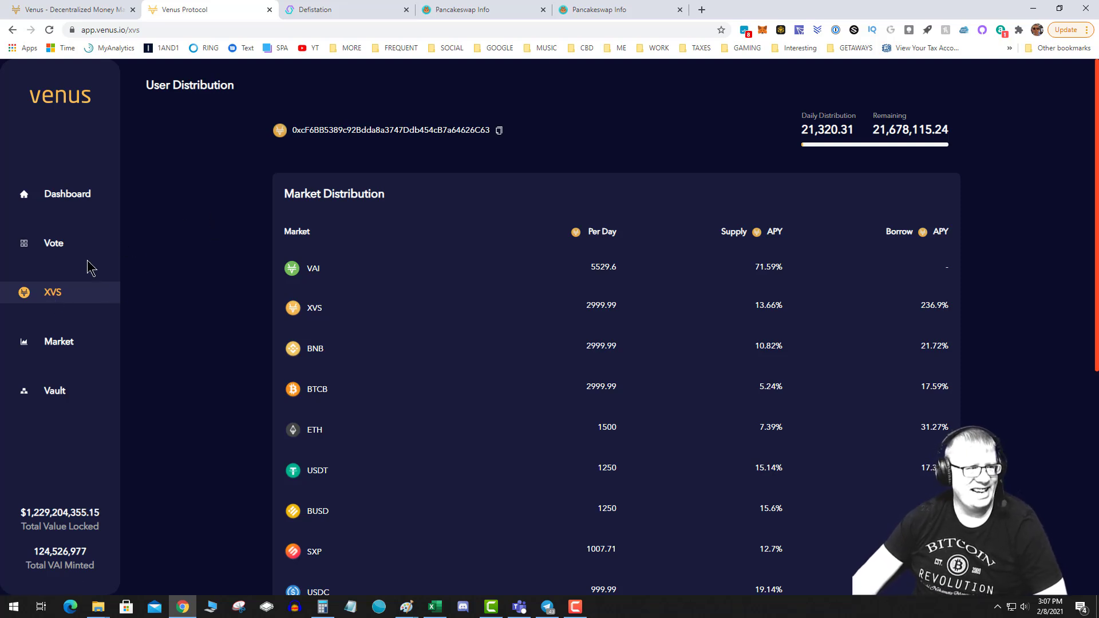
Step: Open the Vote page and highlight the 0.00011739 Venus earned
left_click(53, 250)
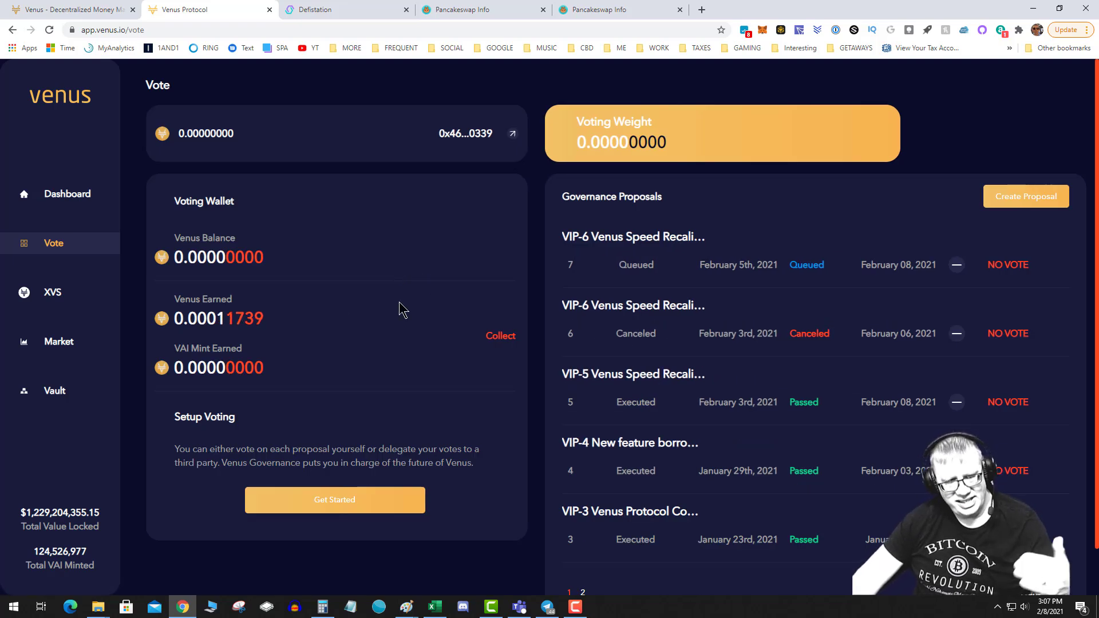
left_click_drag(260, 318, 179, 327)
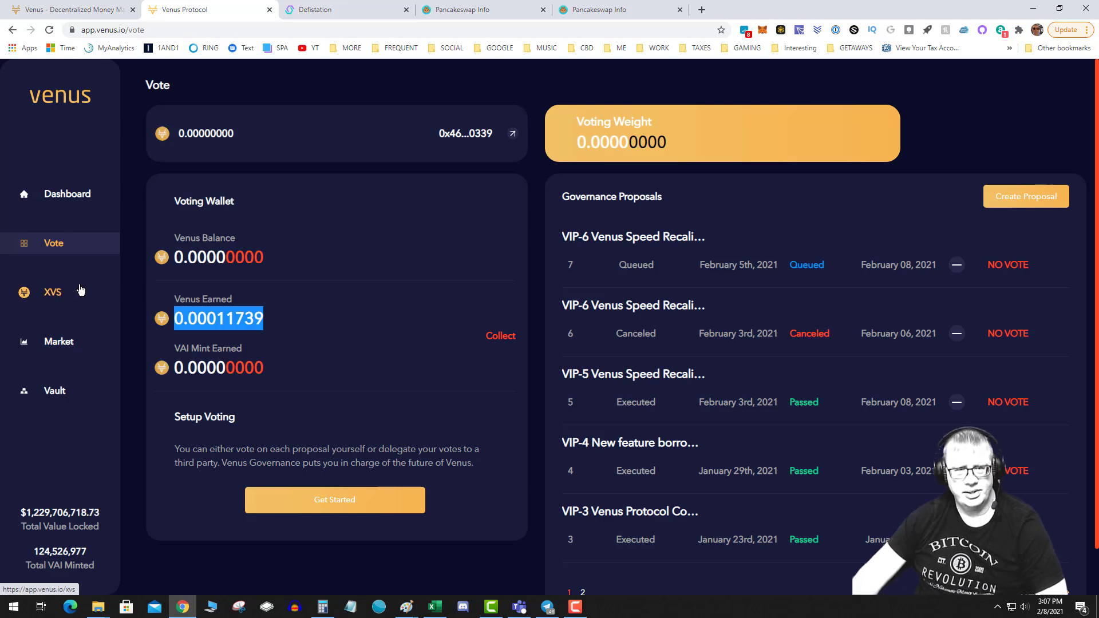
Step: Open the Venus whitepaper and read through Liquidations, Interest Rates, Conclusion and References
left_click(75, 9)
left_click(857, 104)
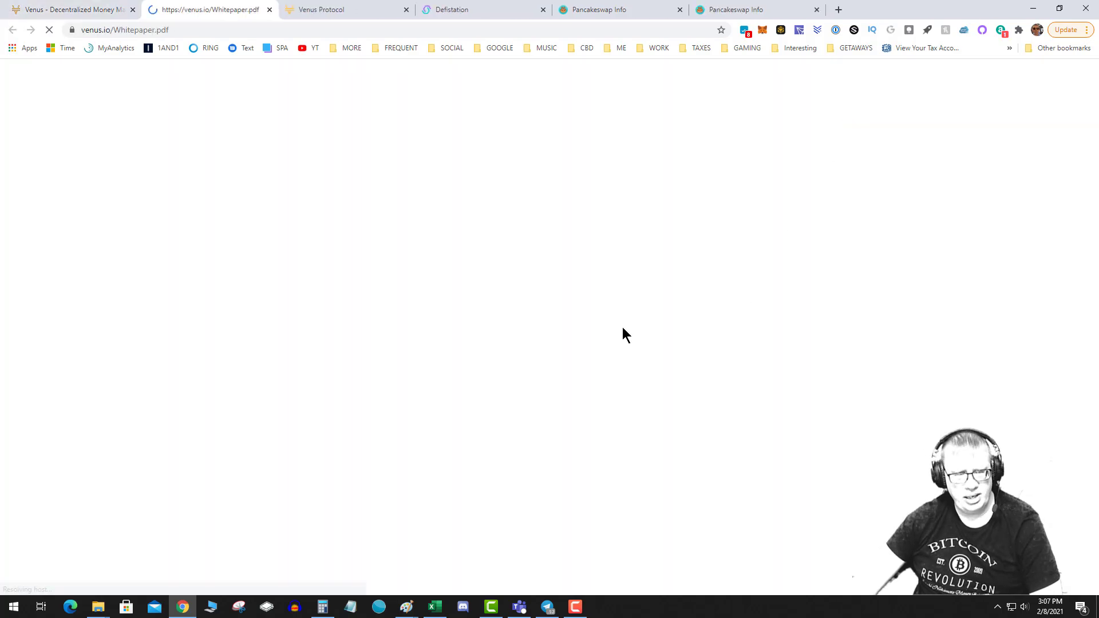
scroll(613, 320, "down", 10)
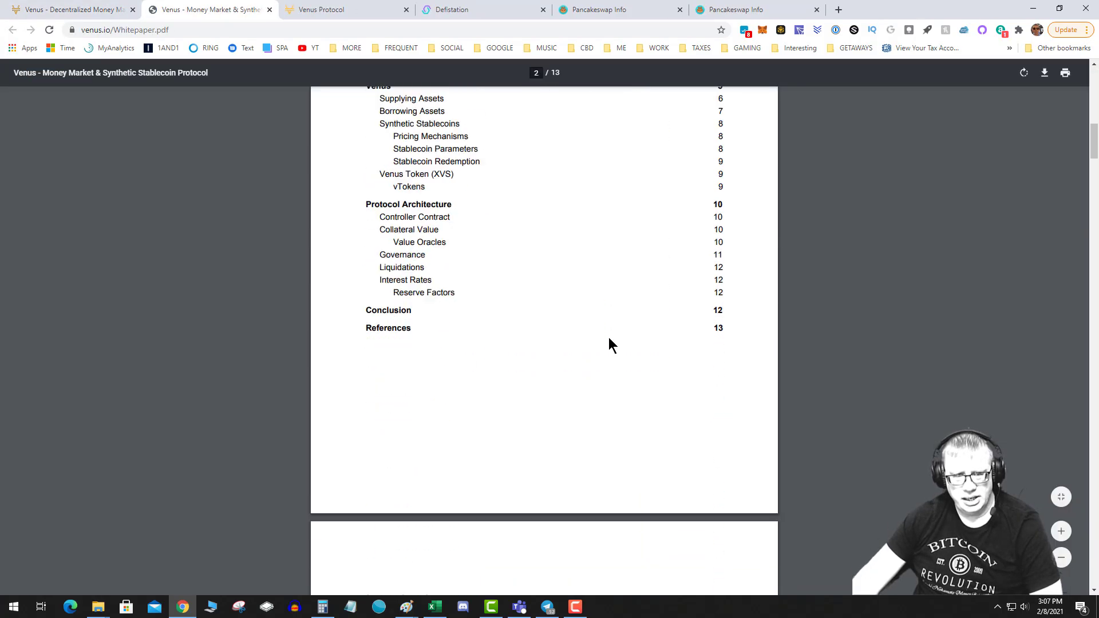
scroll(609, 338, "down", 17)
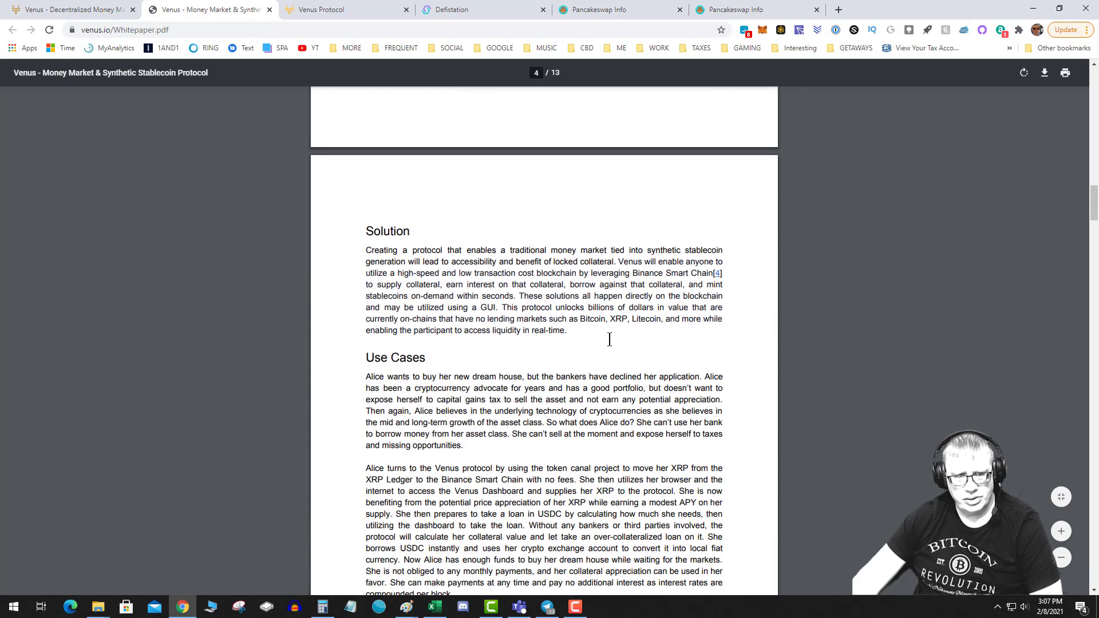
scroll(609, 339, "down", 15)
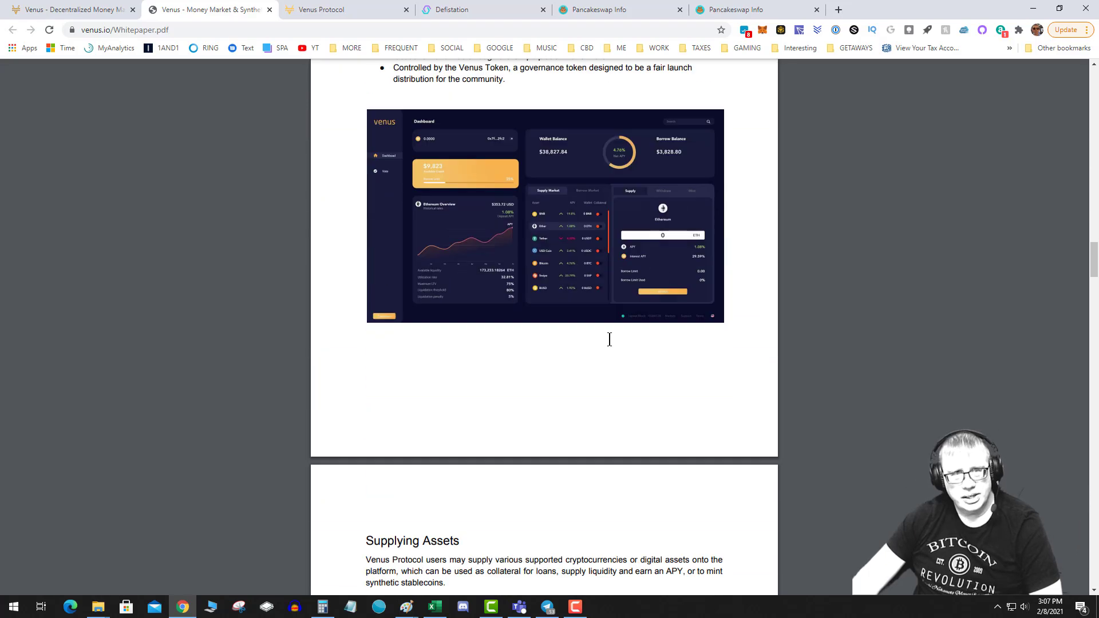
scroll(610, 340, "down", 15)
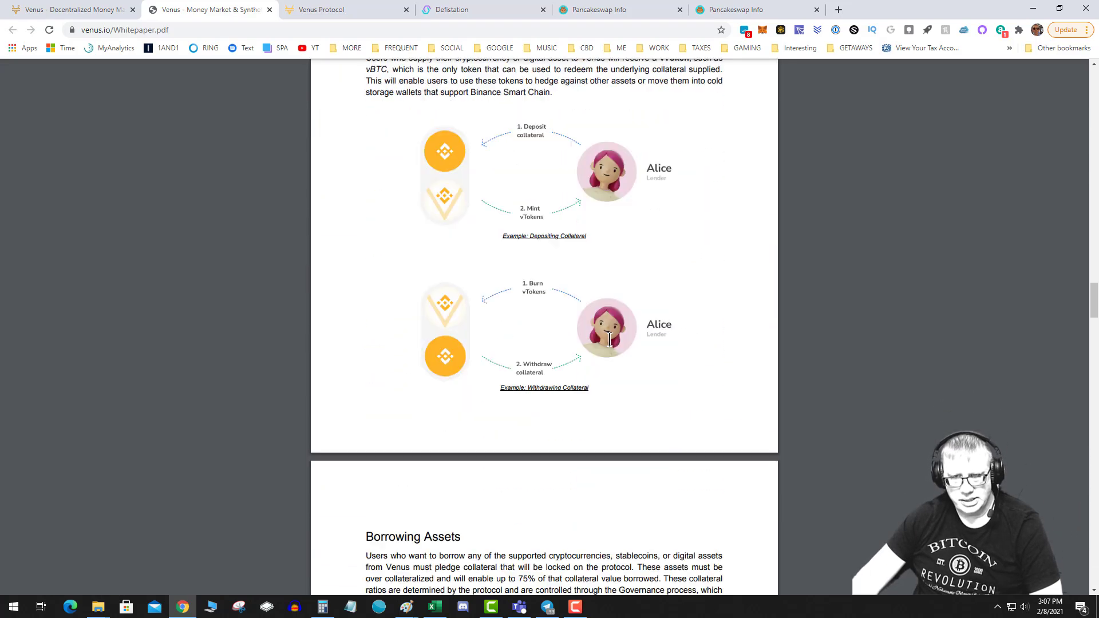
scroll(610, 339, "down", 4)
scroll(610, 339, "down", 9)
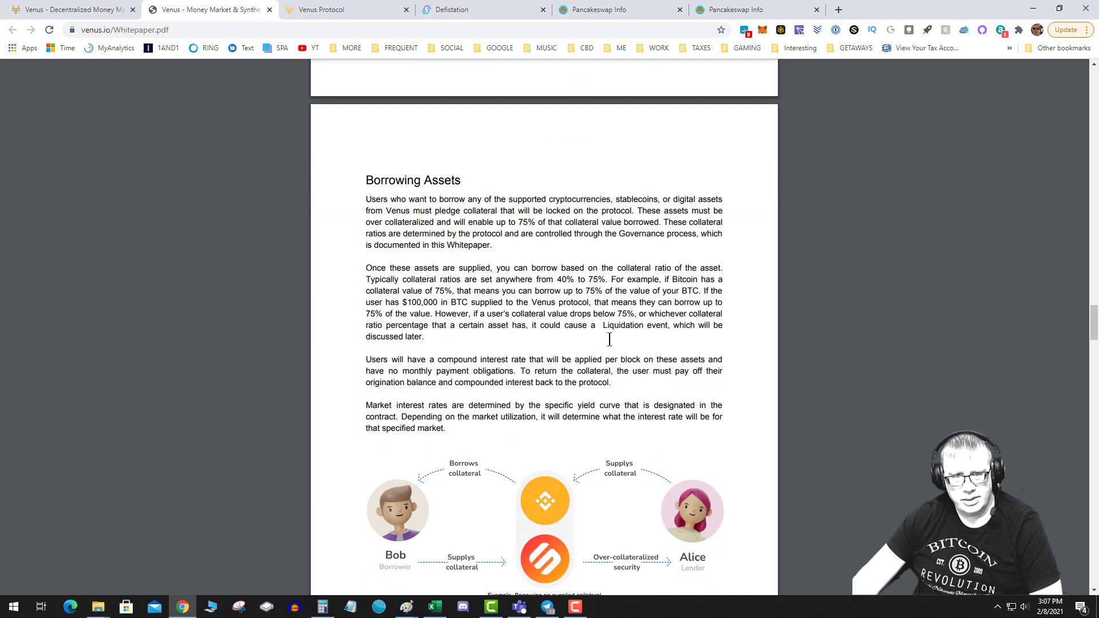
scroll(610, 343, "down", 4)
scroll(609, 349, "down", 3)
scroll(609, 351, "down", 8)
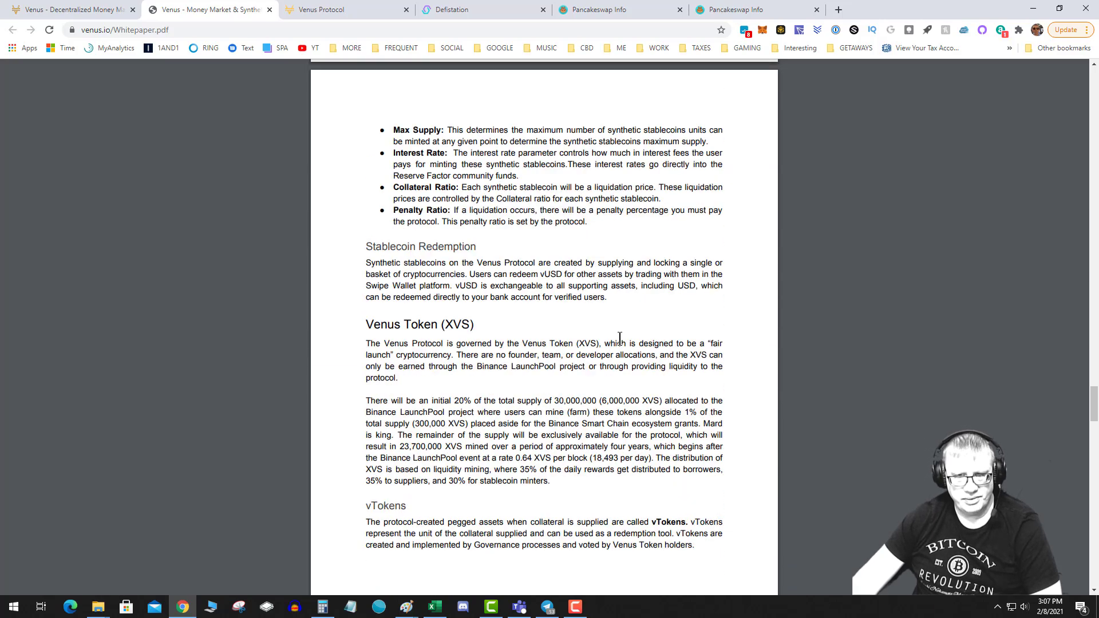
scroll(619, 338, "down", 9)
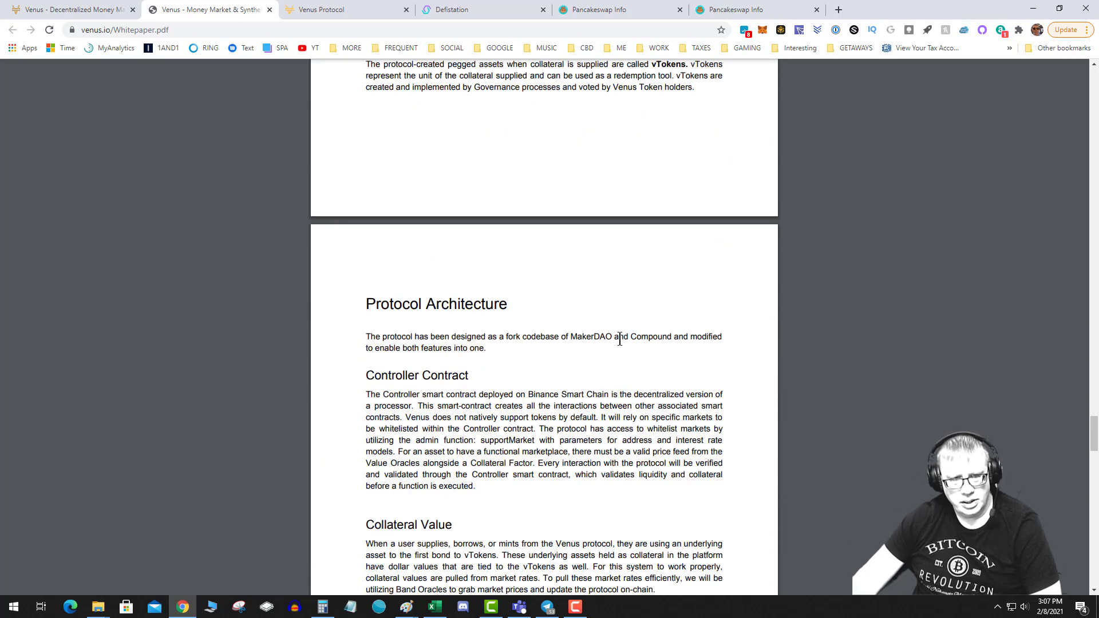
scroll(619, 339, "down", 4)
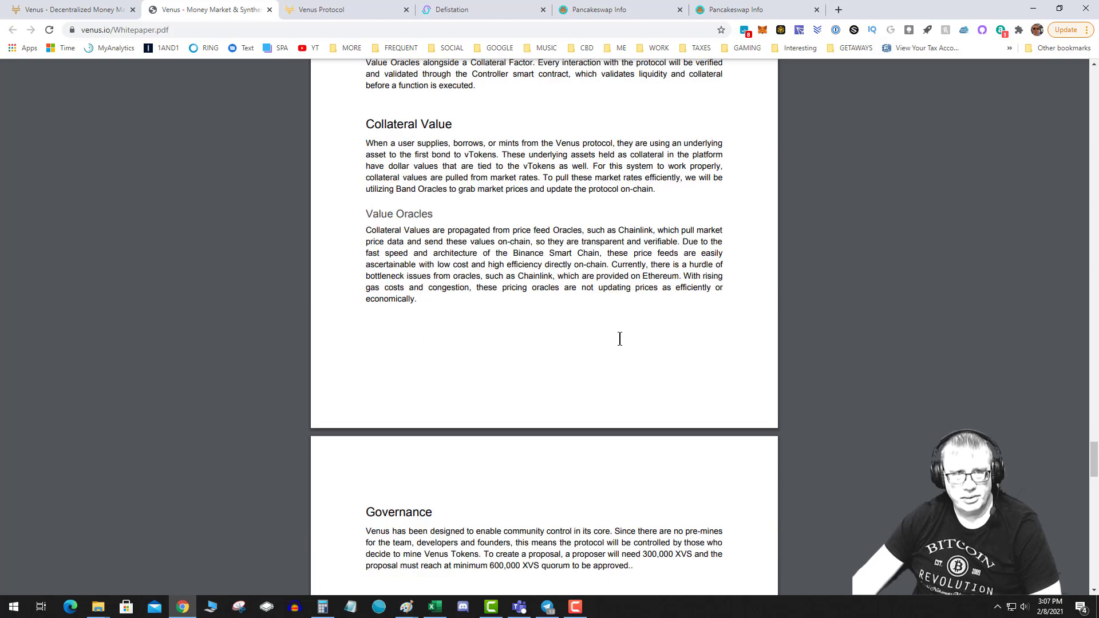
scroll(620, 338, "down", 6)
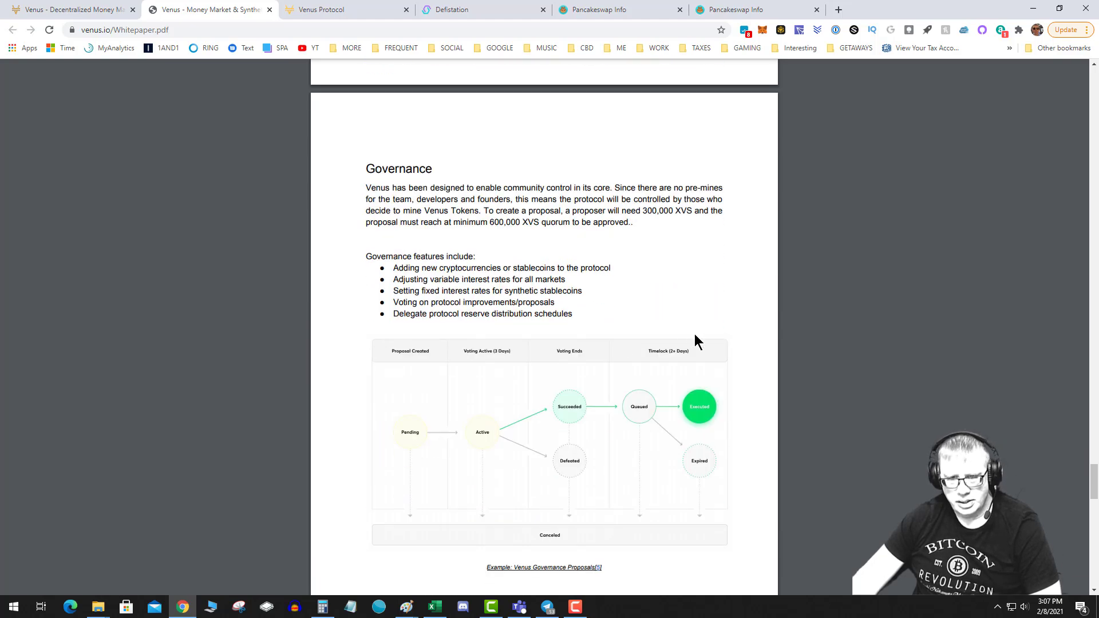
scroll(695, 334, "down", 10)
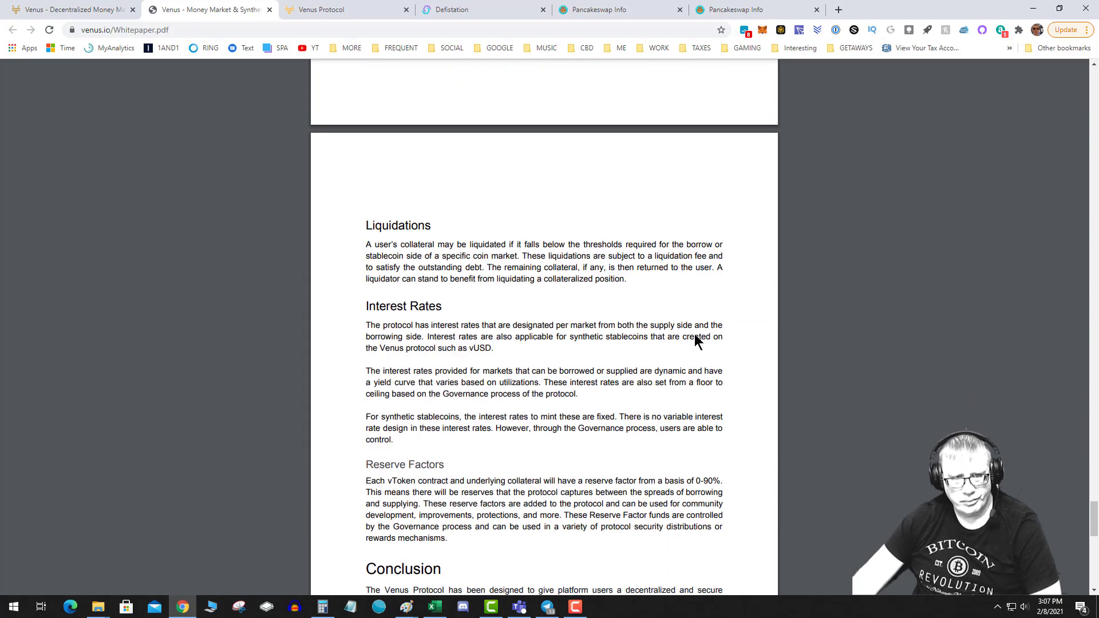
scroll(695, 339, "down", 2)
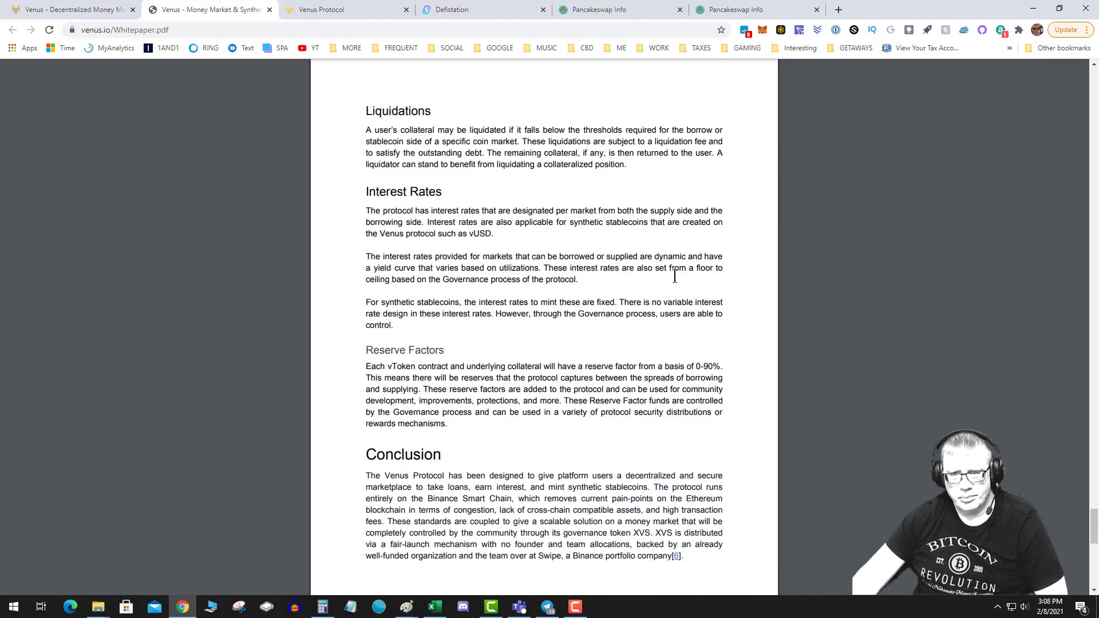
scroll(585, 387, "down", 6)
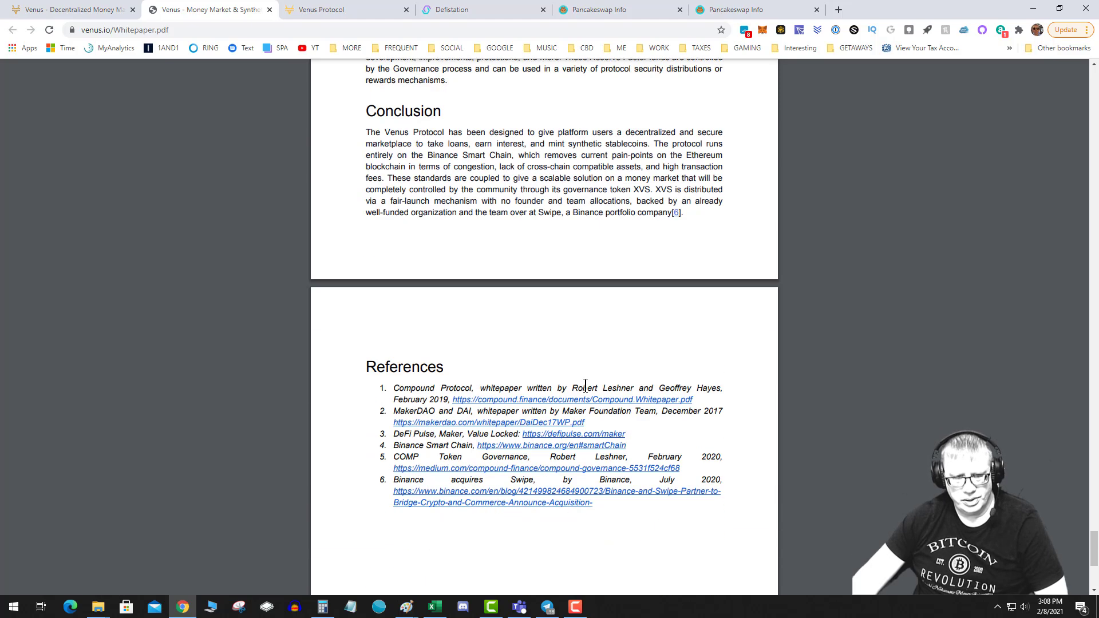
scroll(585, 368, "up", 5)
left_click(321, 10)
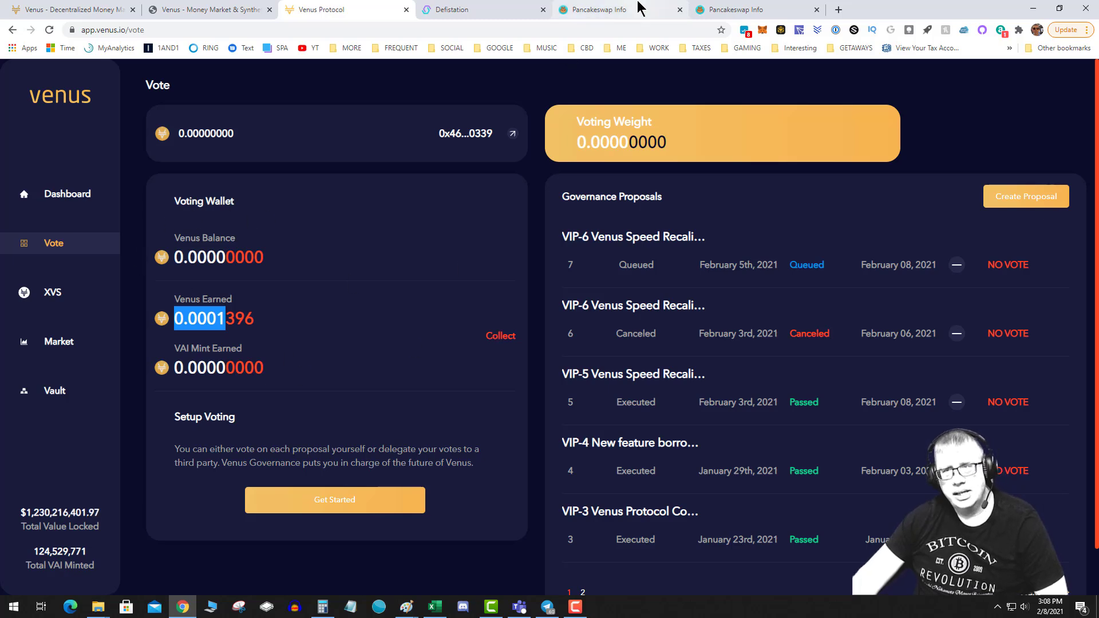
Step: Glance at XVS and VAI stats, then open the Vault and highlight the 71.59% VAI APY
left_click(747, 6)
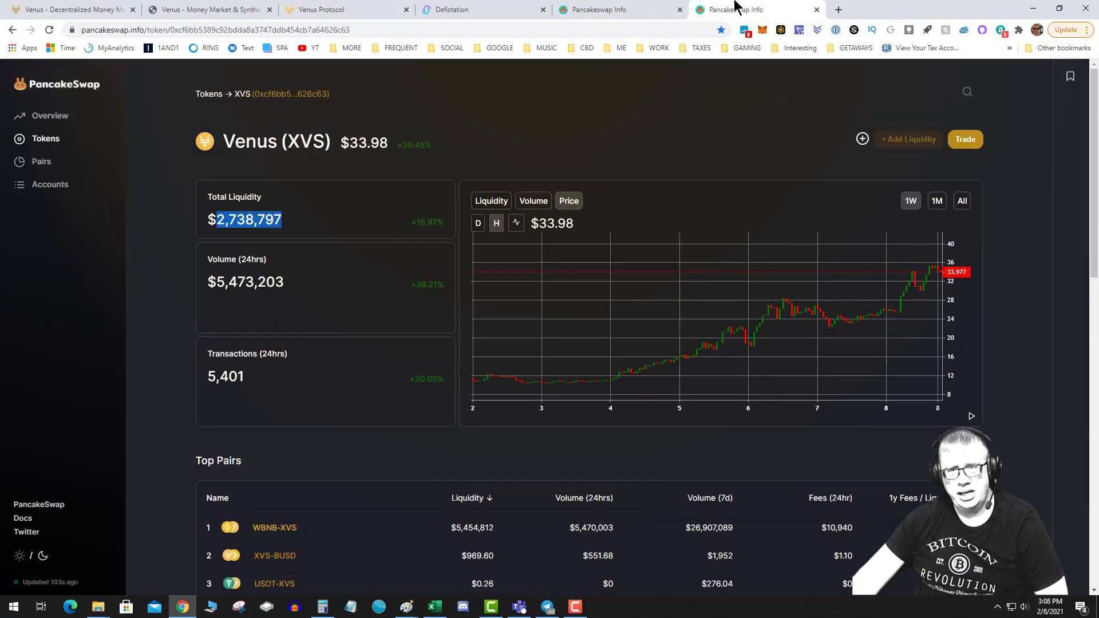
left_click(629, 7)
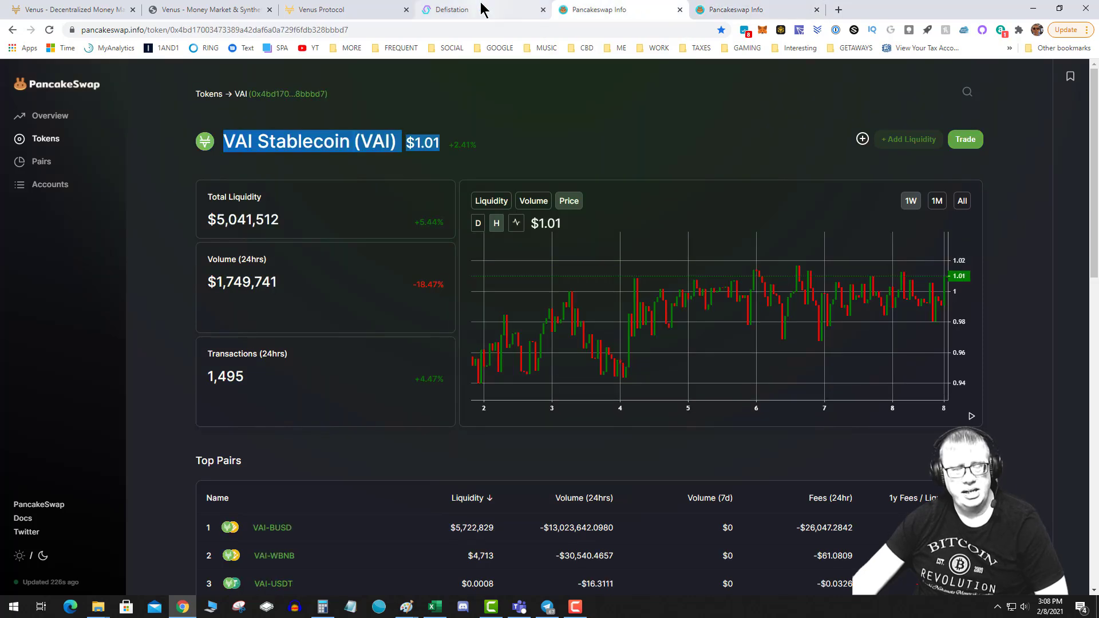
left_click(349, 10)
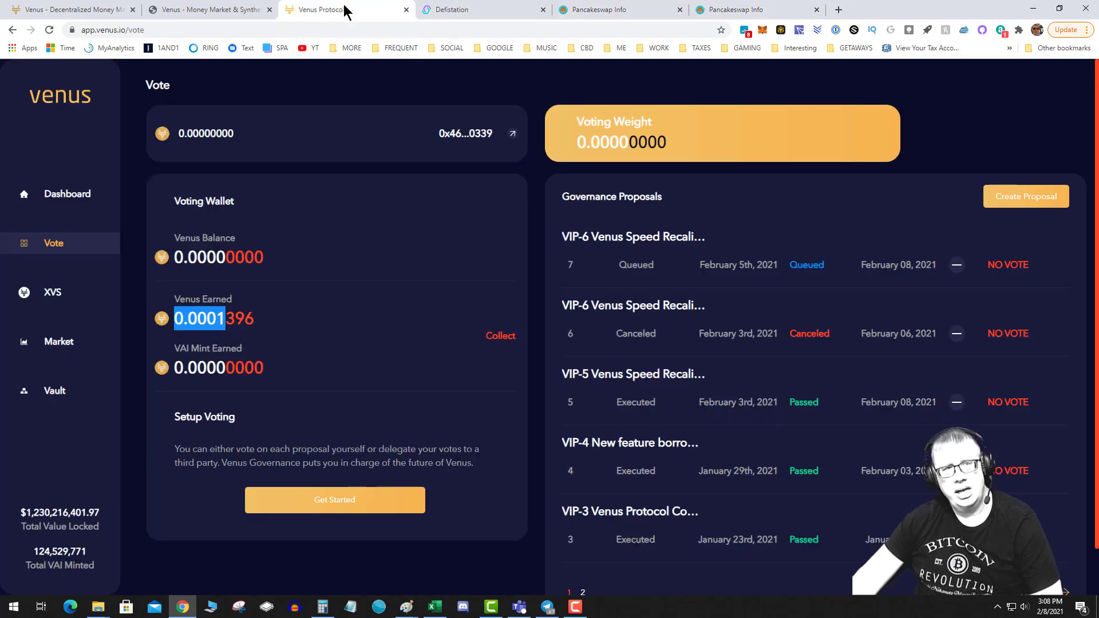
left_click(63, 393)
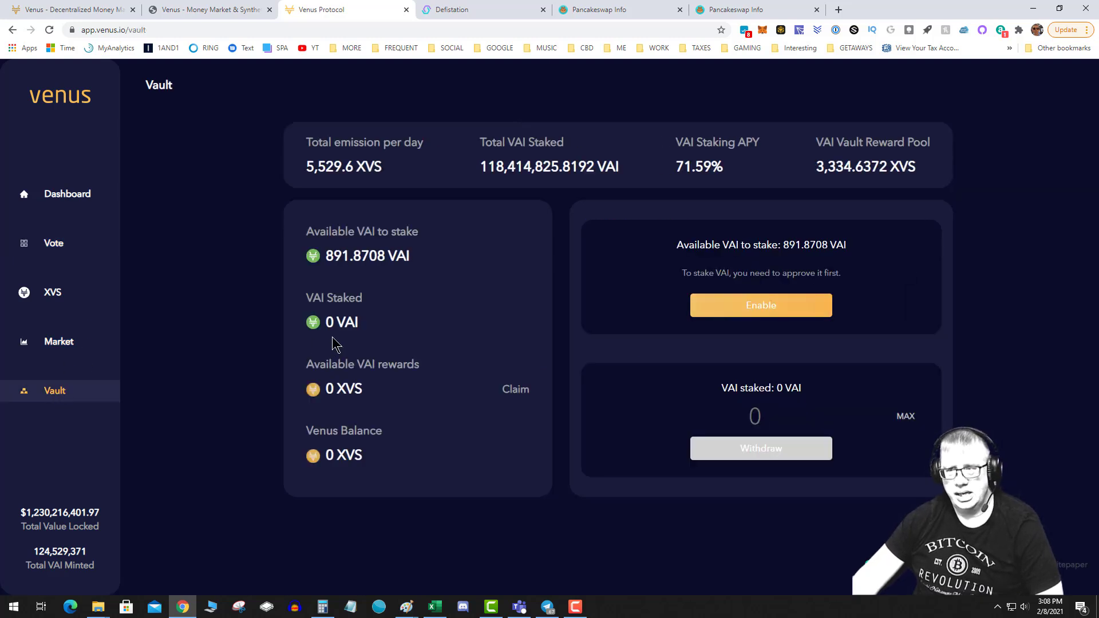
left_click_drag(733, 166, 677, 163)
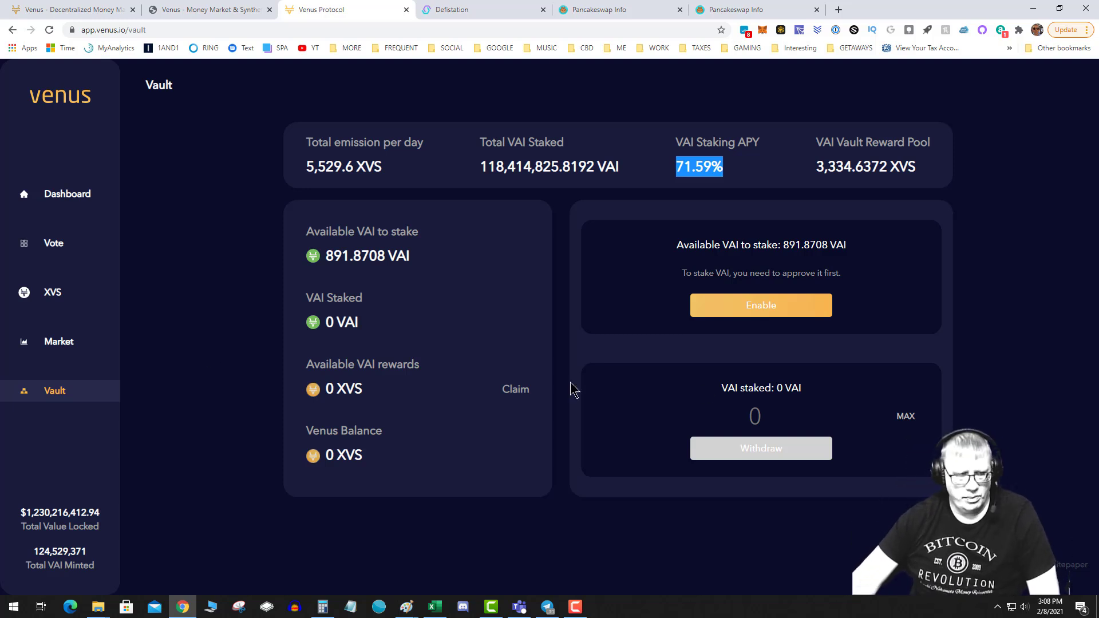
Step: Open the dashboard's Mint / Repay VAI panel showing 891.87 VAI owed
left_click(68, 196)
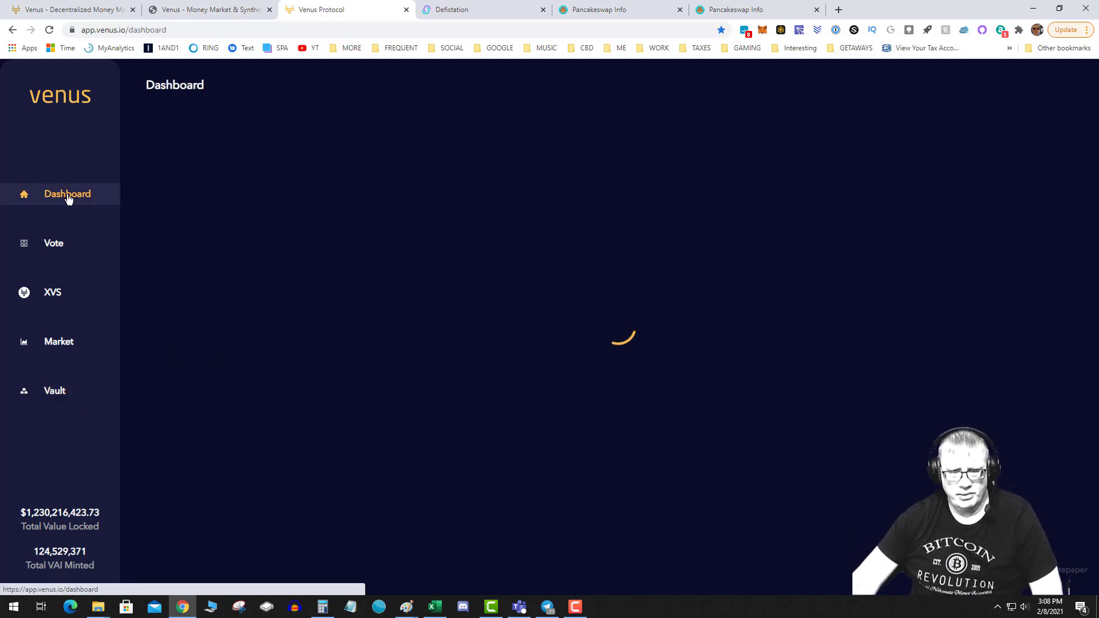
scroll(690, 428, "down", 1)
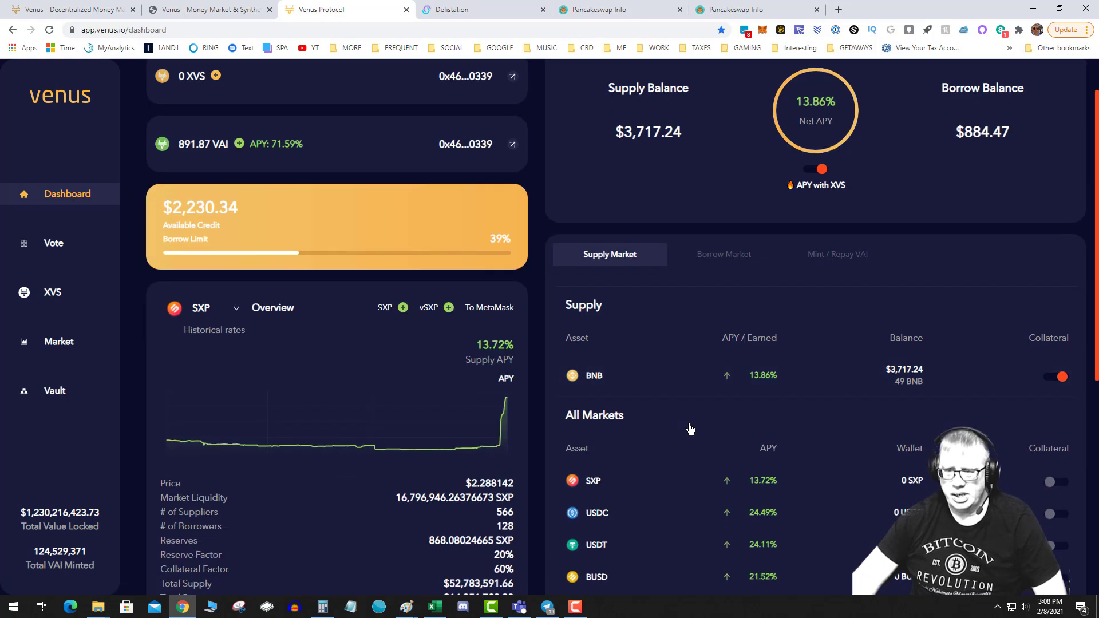
left_click(835, 255)
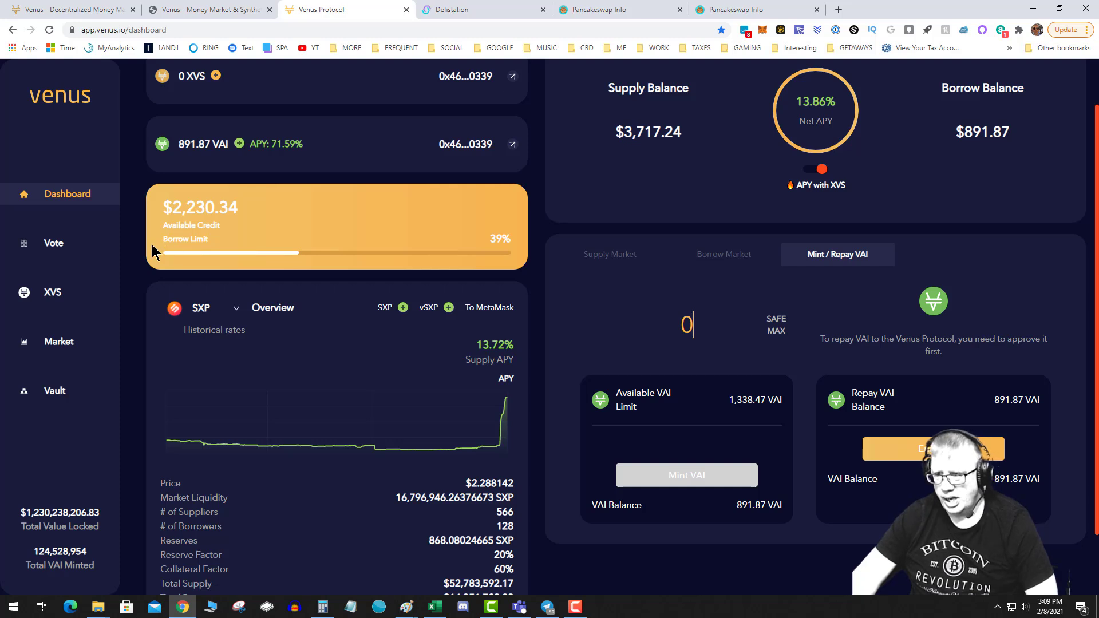
Step: Enable VAI repayment with MetaMask approval and enter a 100 VAI repay amount
left_click(933, 449)
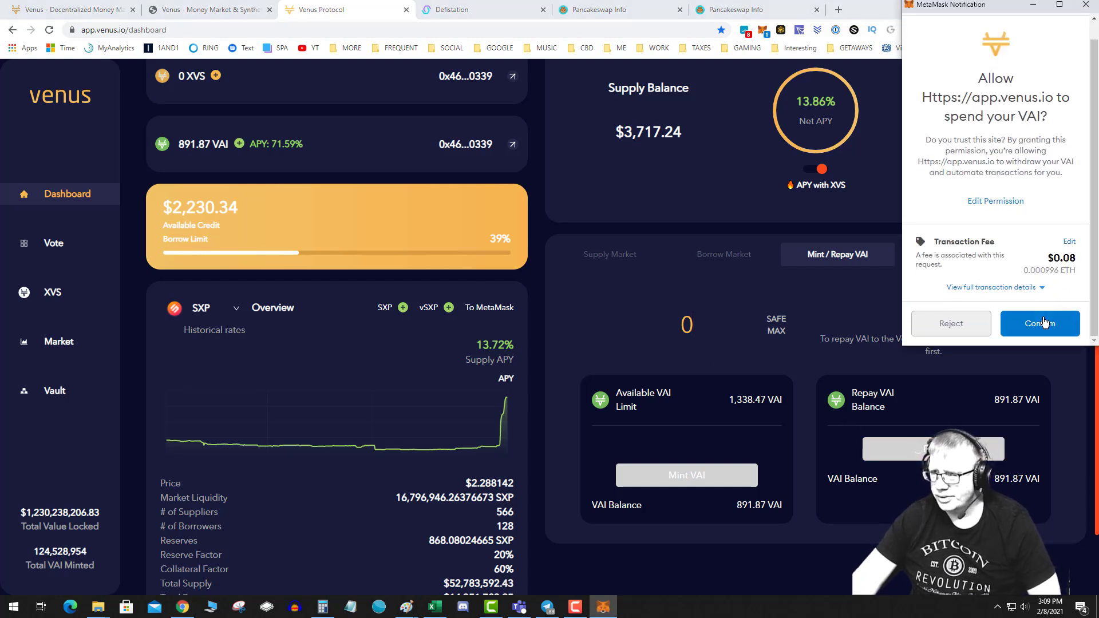
left_click(1041, 323)
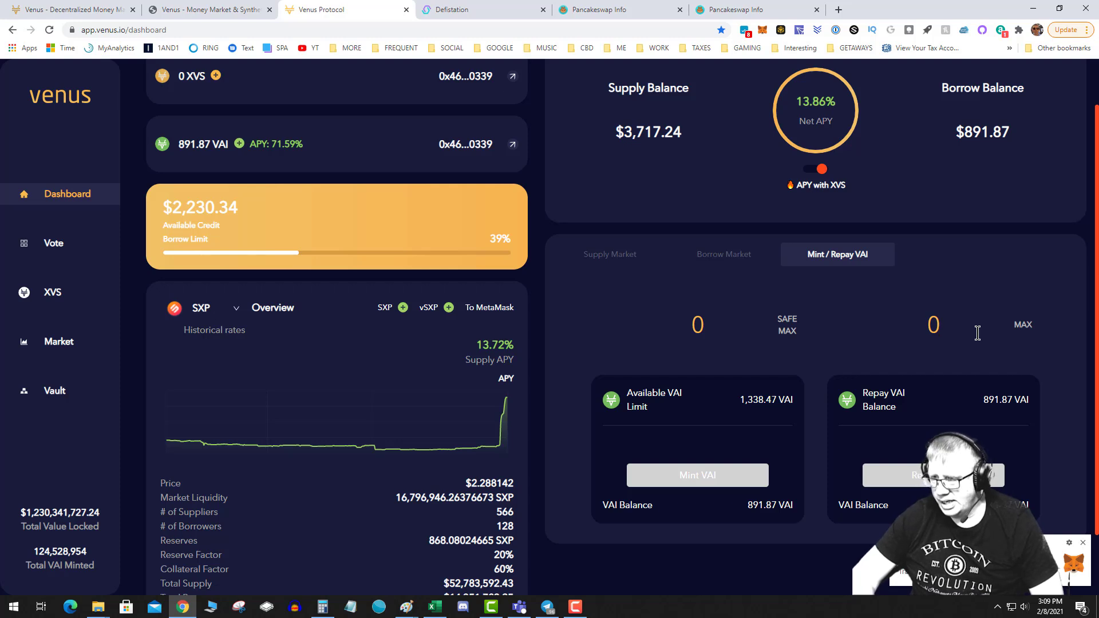
type("100")
key("BackSpace")
key("BackSpace")
key("BackSpace")
key("BackSpace")
type("100")
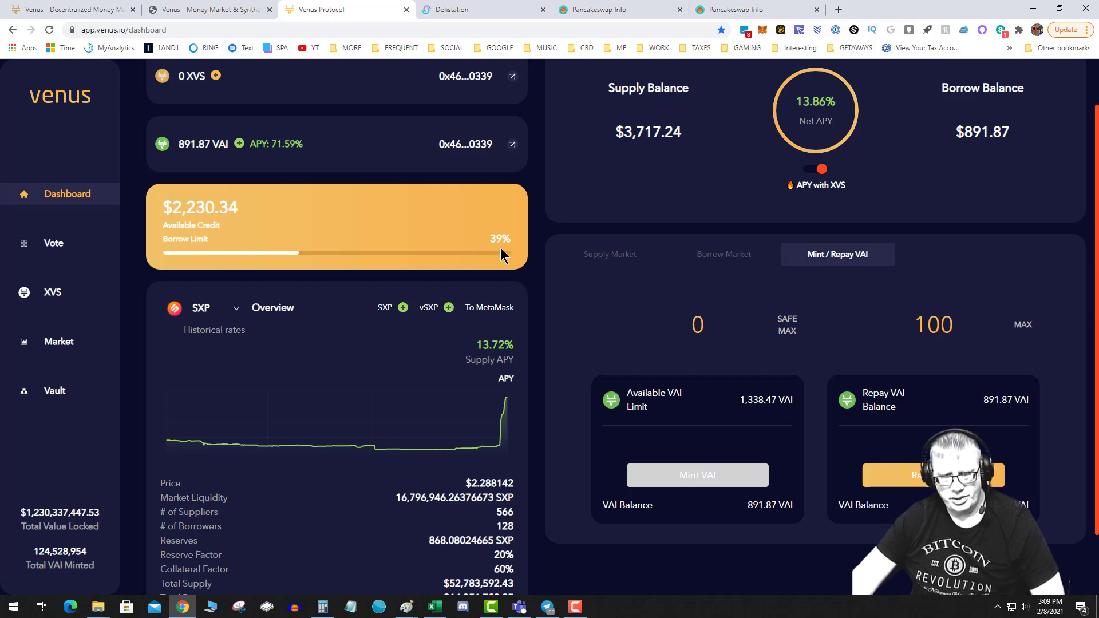
Step: Submit the 100 VAI repayment and confirm it in MetaMask
left_click(933, 475)
scroll(1047, 309, "down", 2)
left_click(1022, 322)
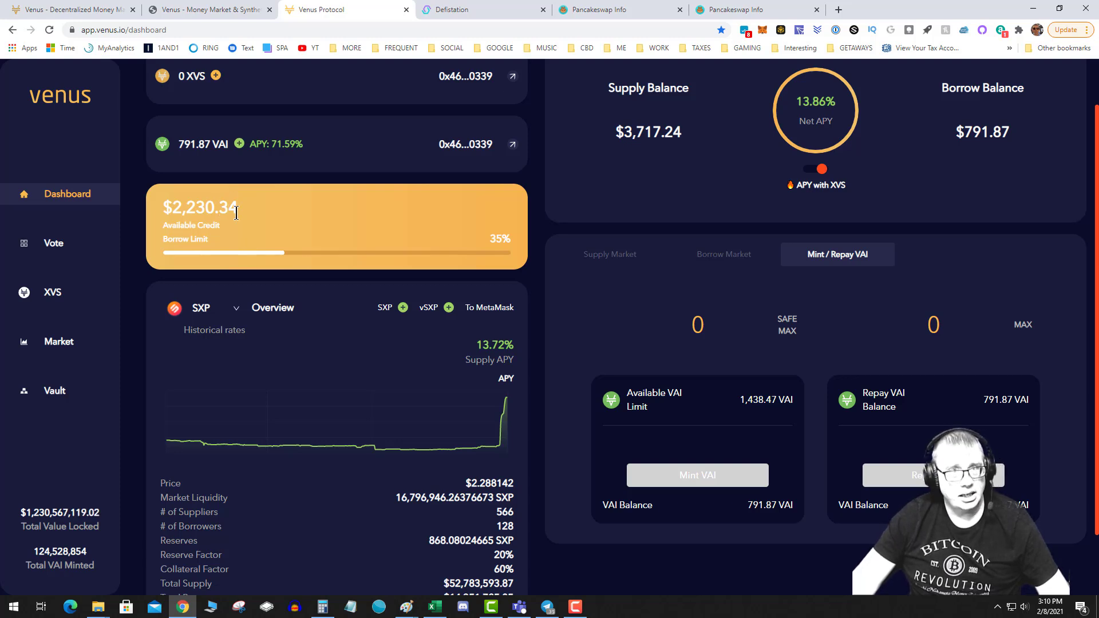
Step: In VENUS CALC, check the BNB price and minted values, then relabel A4 as 'MINTED VAI'
key("alt+Tab")
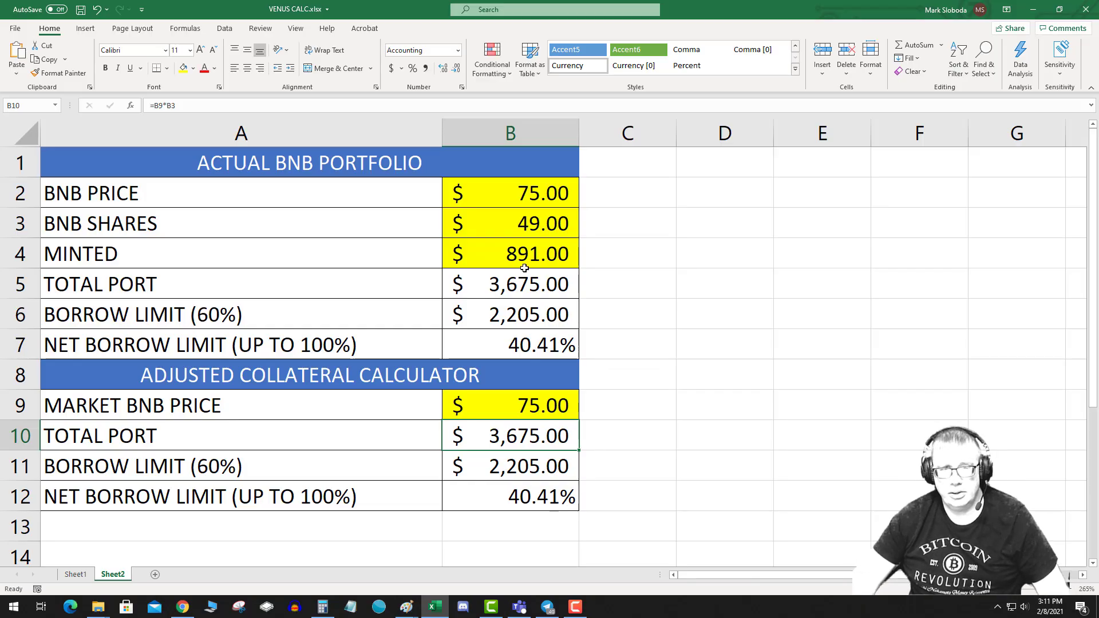
left_click(515, 193)
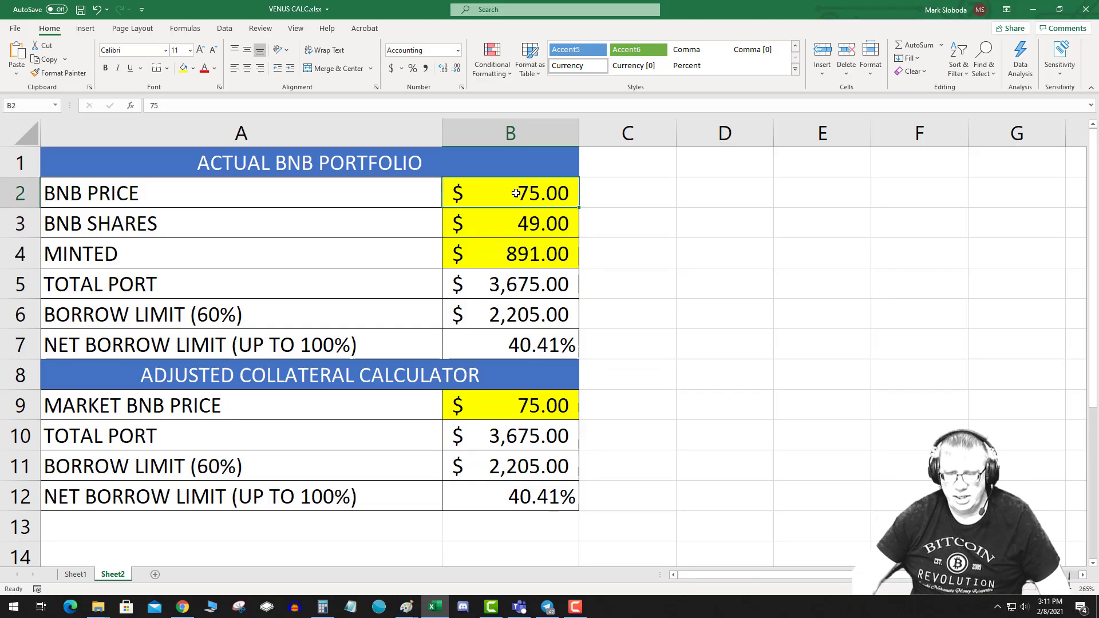
key("Return")
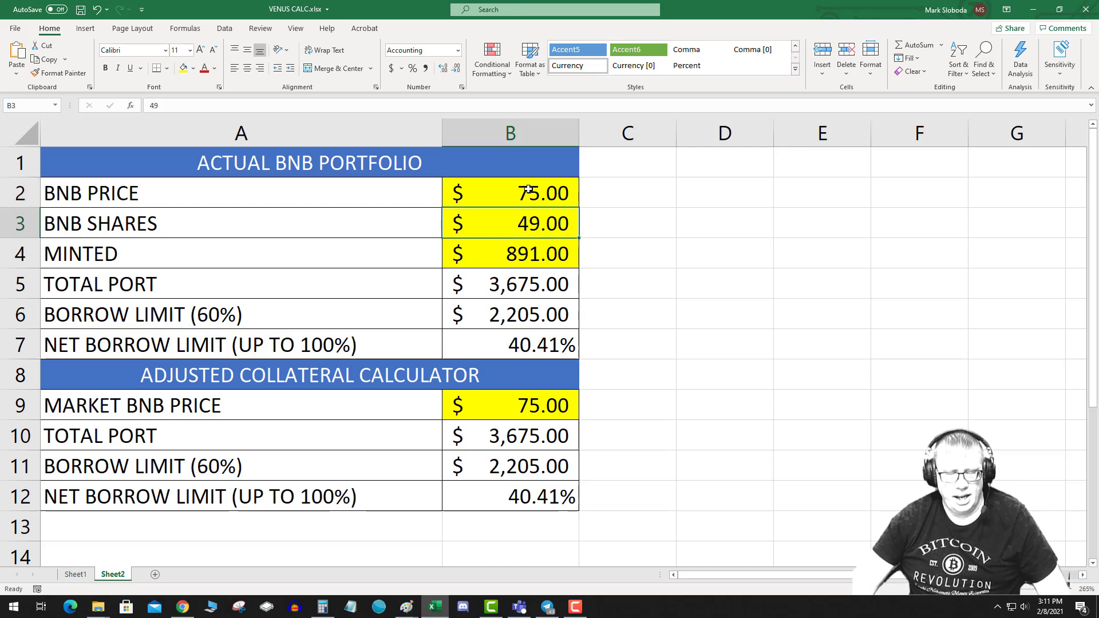
left_click(524, 261)
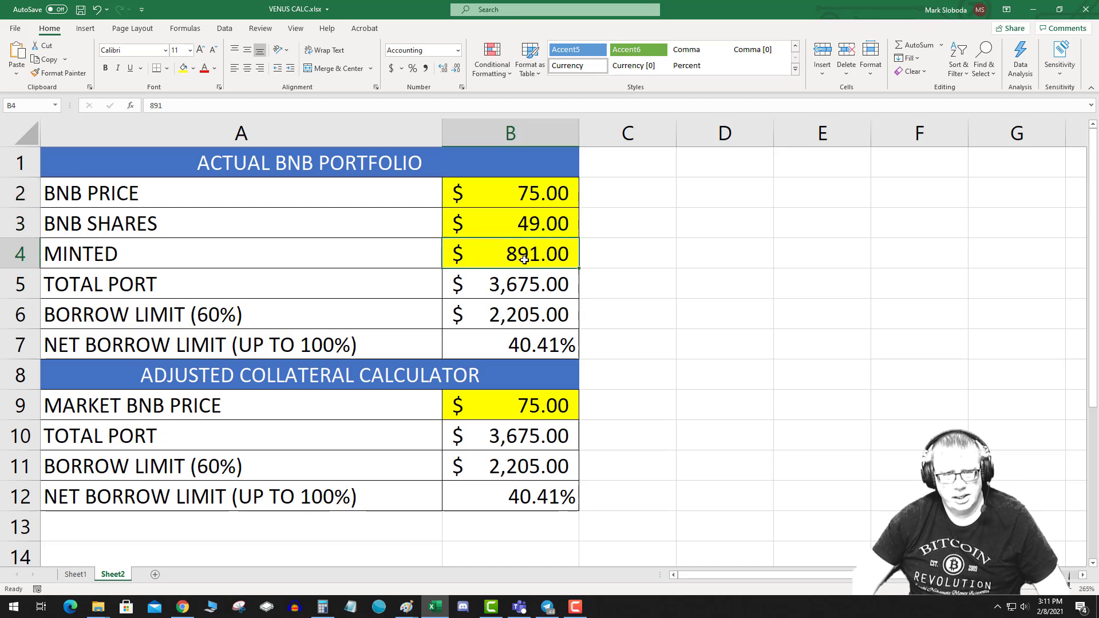
left_click(231, 266)
double_click(232, 266)
type("VAI")
key("Return")
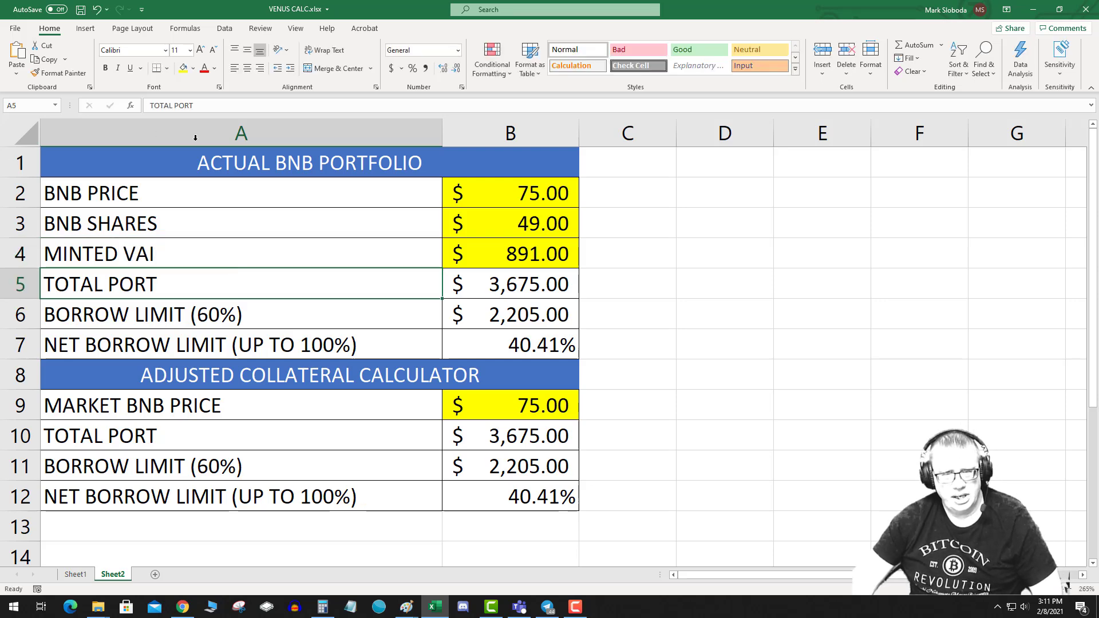
Step: Relabel A6 as 'BORROW LIMIT FOR BNB (60%)' and review the B5–B7 formulas
left_click(526, 291)
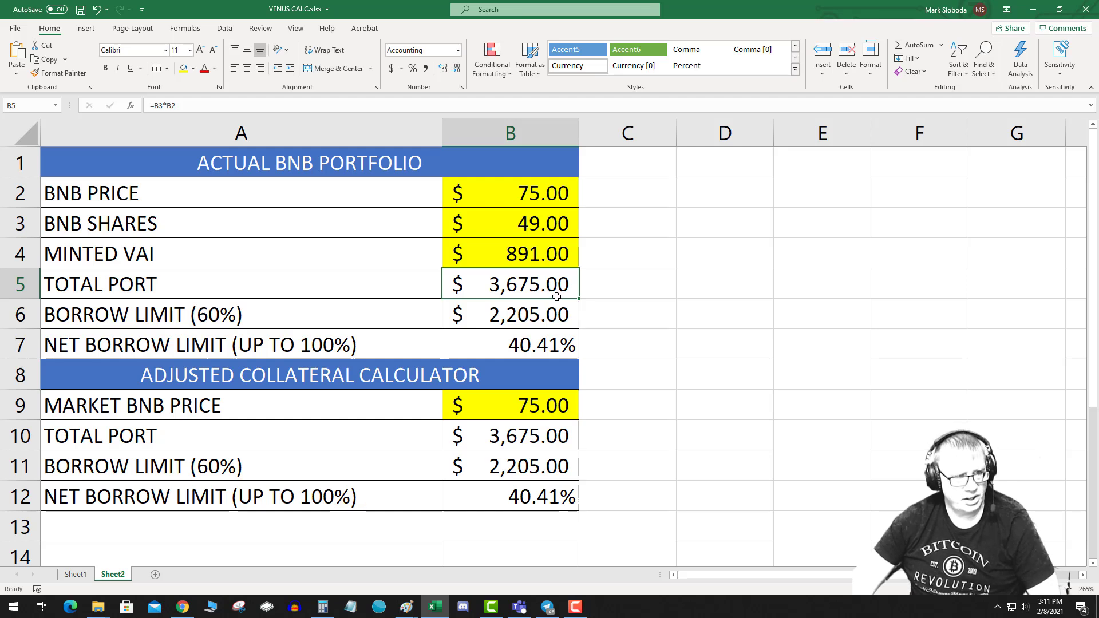
left_click(273, 315)
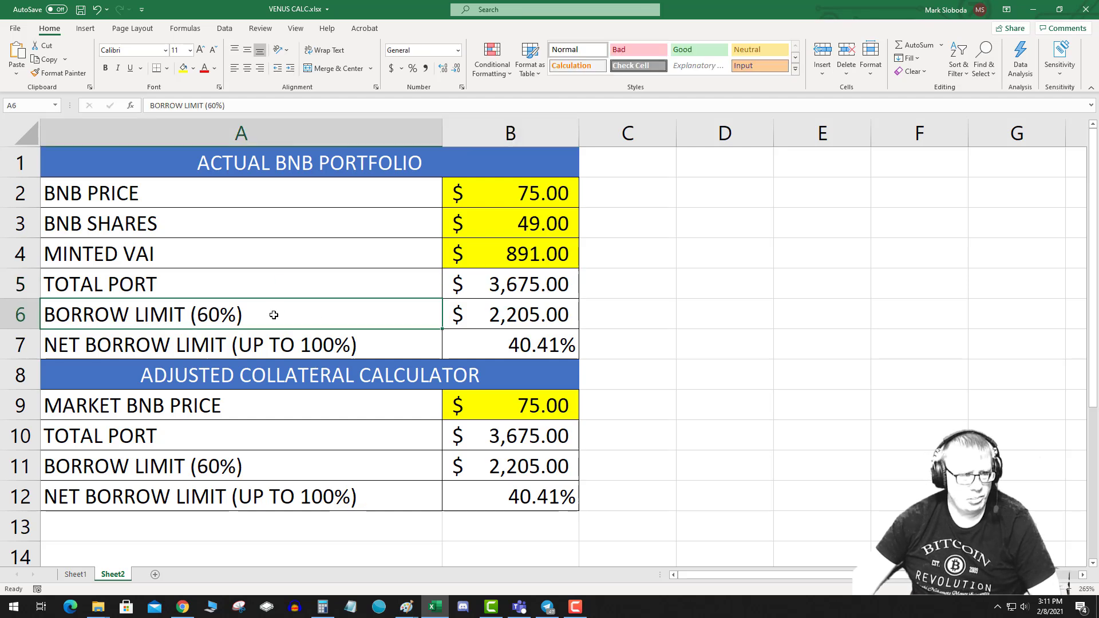
double_click(189, 317)
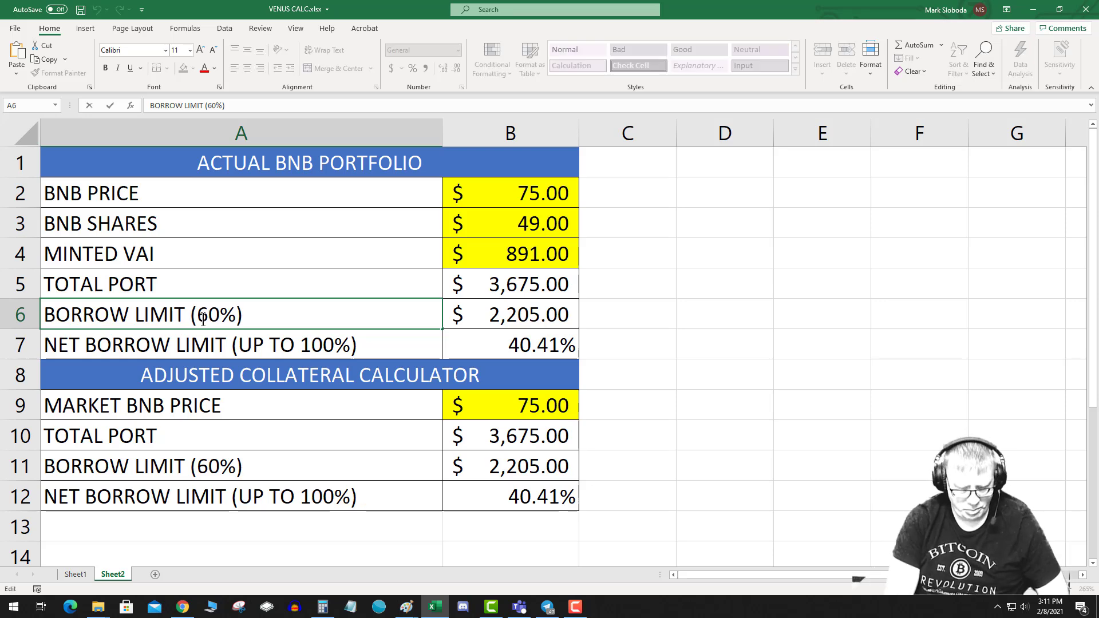
type("FOR BNB")
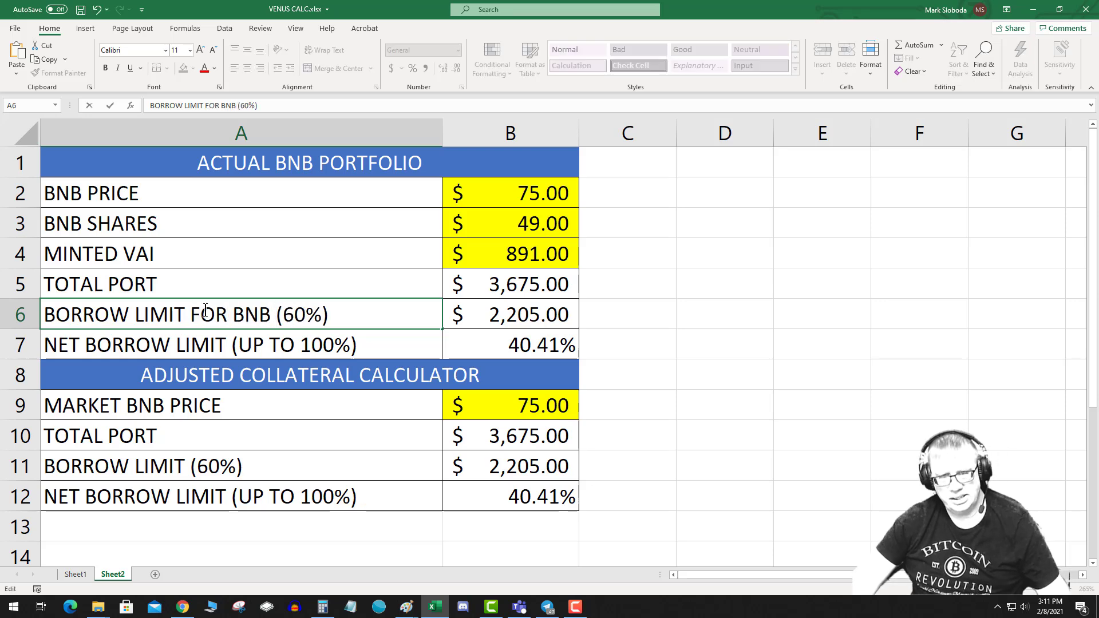
left_click(485, 314)
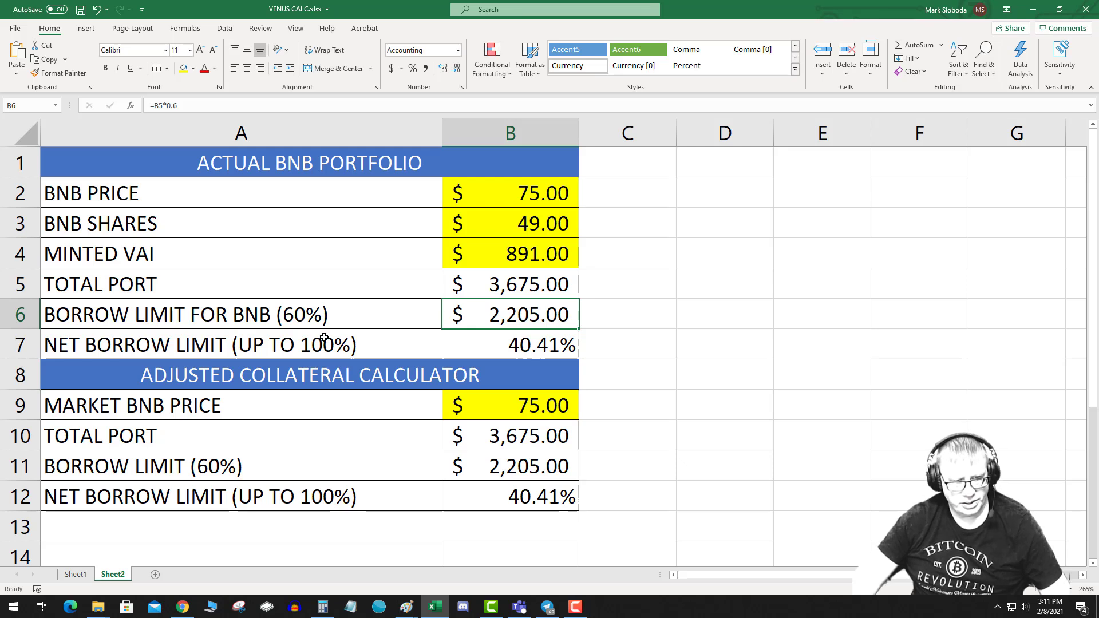
left_click(237, 345)
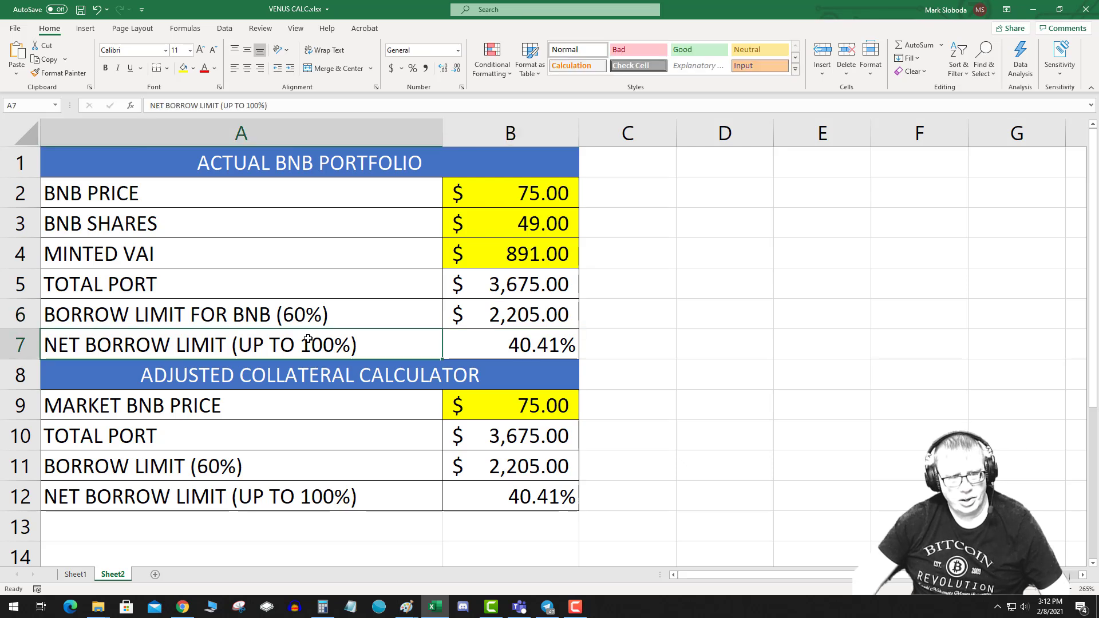
left_click(525, 345)
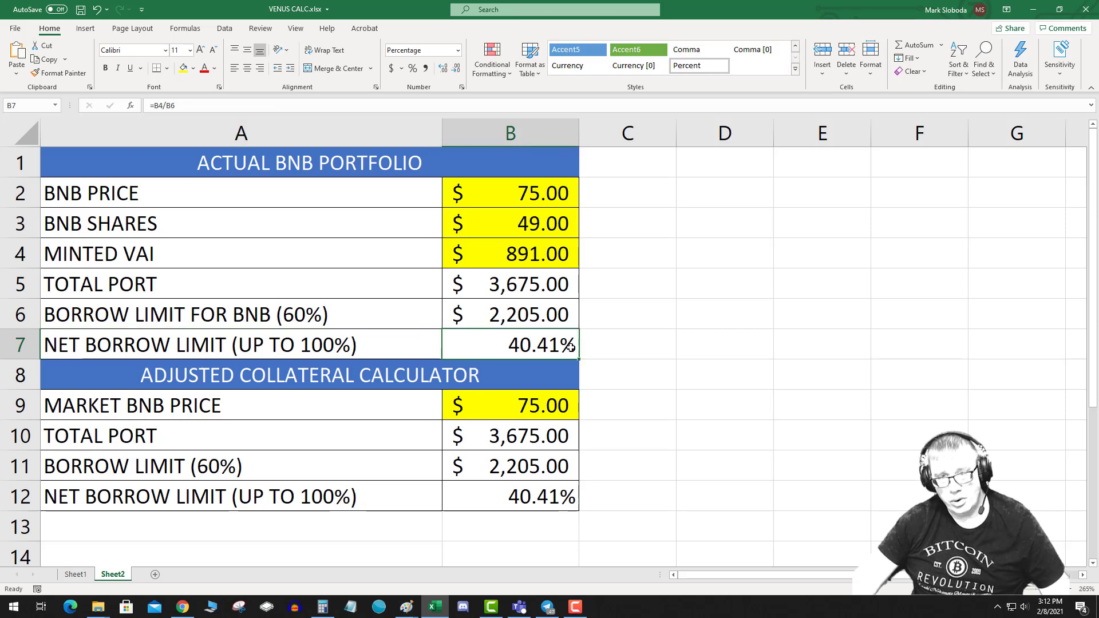
left_click(256, 371)
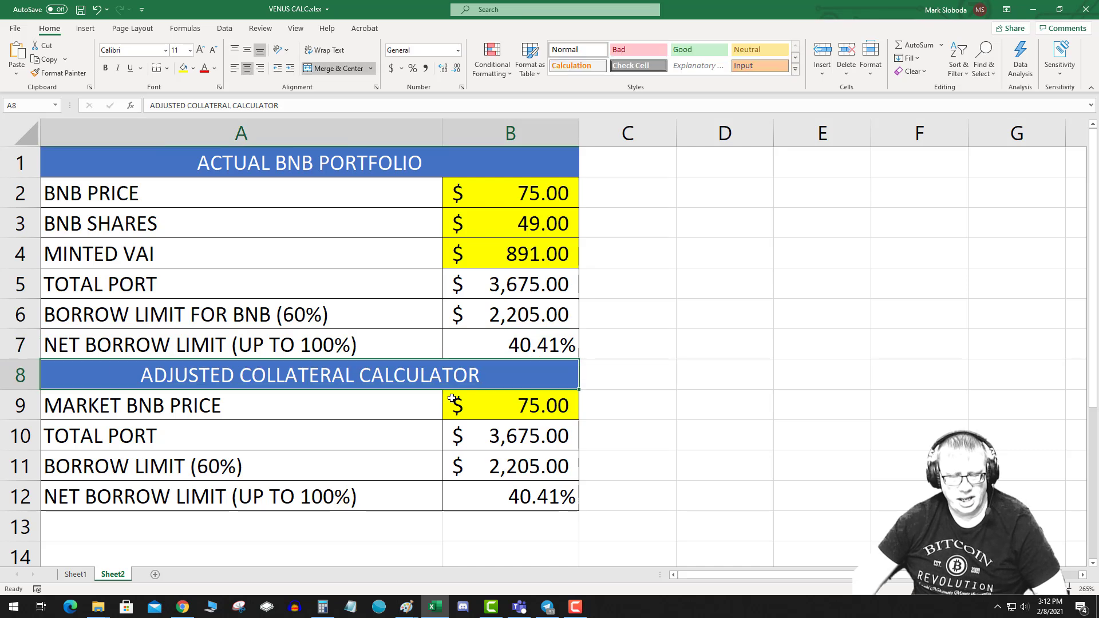
Step: Change the market BNB price in B9 from 75 to 50 and check the total port and net borrow limit
left_click(540, 402)
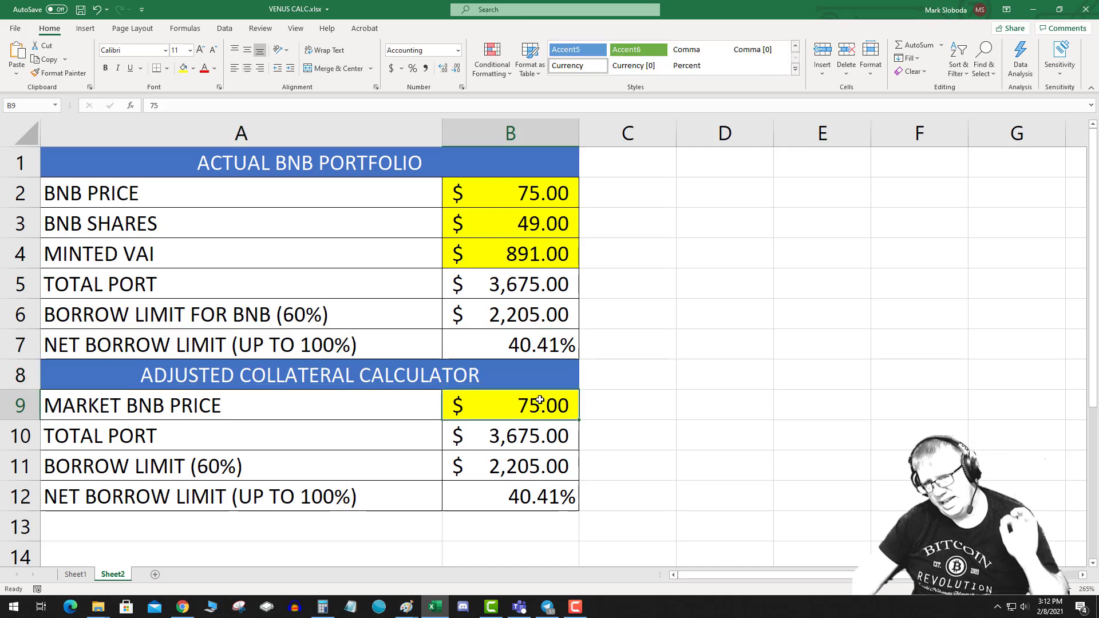
key("F2")
key("BackSpace")
key("BackSpace")
type("50")
key("ctrl+Return")
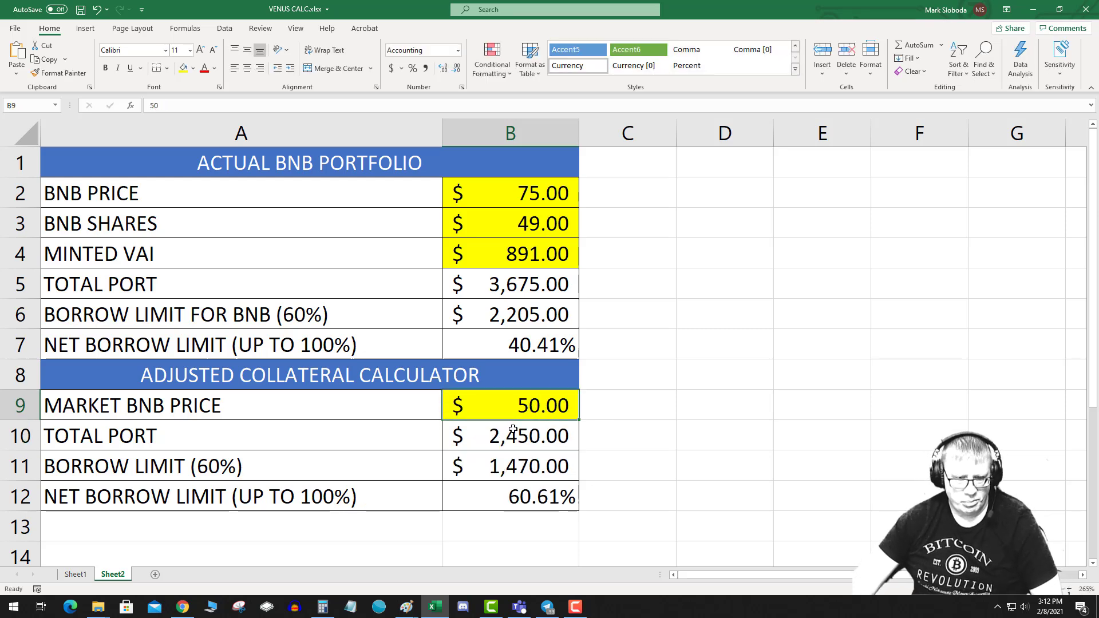
left_click(514, 446)
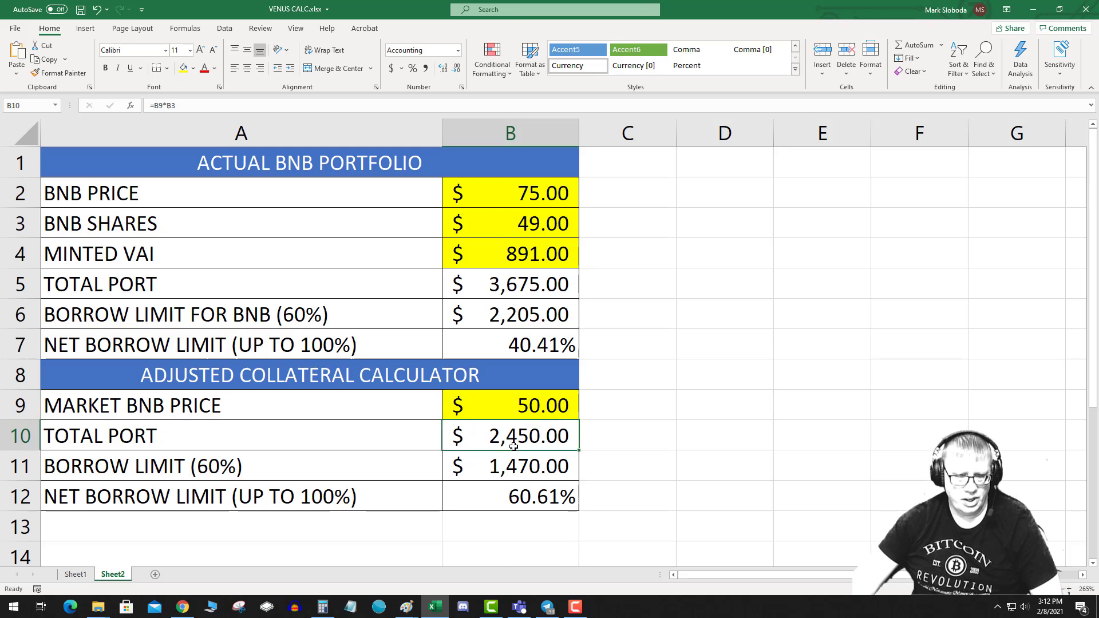
left_click(511, 494)
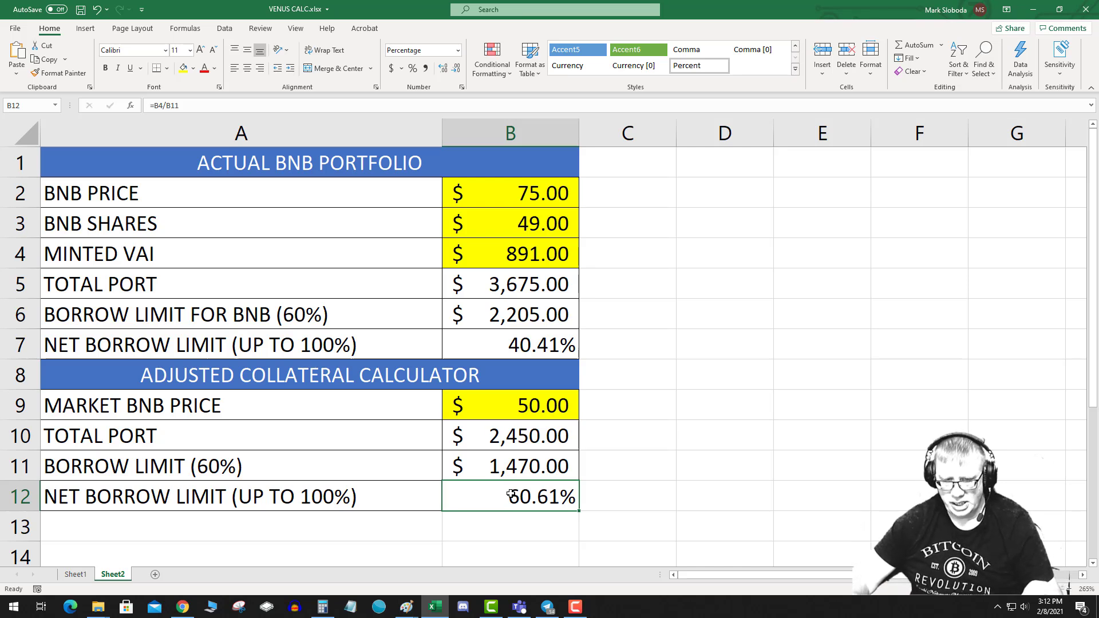
Step: Try BNB prices of 40, then 30, reaching a 101.02% net borrow limit
double_click(513, 398)
key("BackSpace")
key("BackSpace")
type("40")
key("Return")
left_click(531, 405)
type("30")
key("Return")
left_click(552, 407)
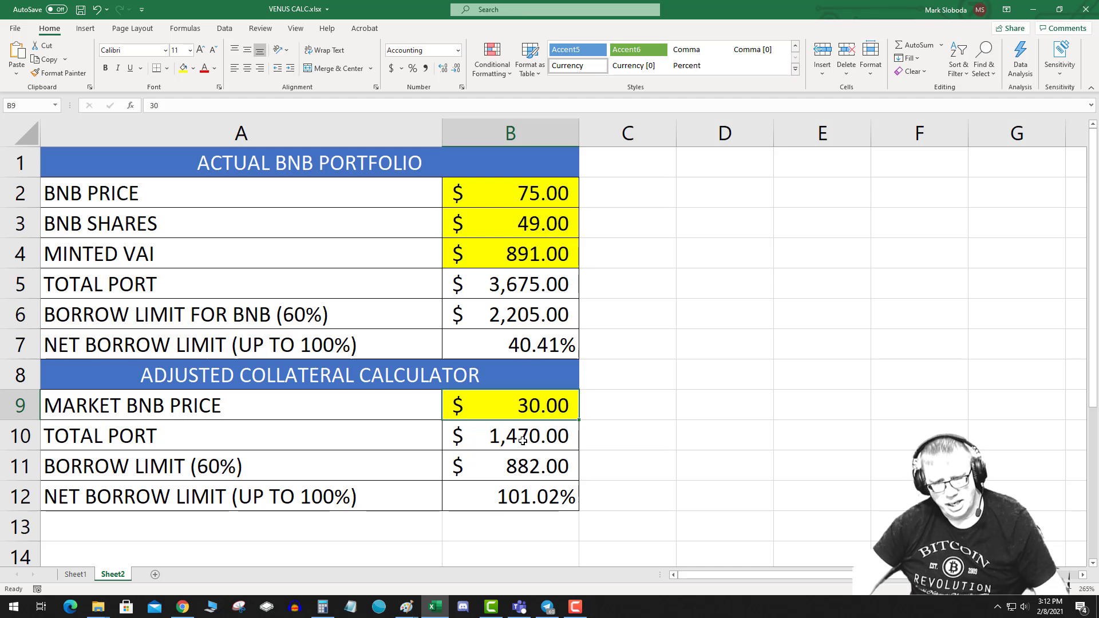
left_click(513, 499)
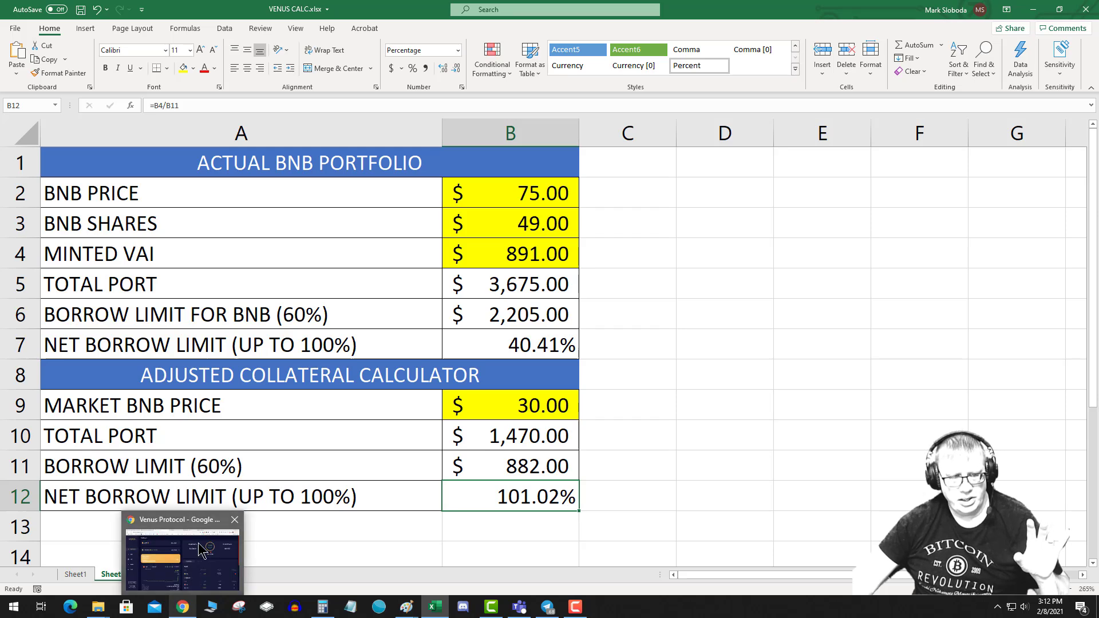
Step: Open Venus's Mint / Repay VAI panel, select the $2,243.8 credit figure and clear Calculator
left_click(182, 607)
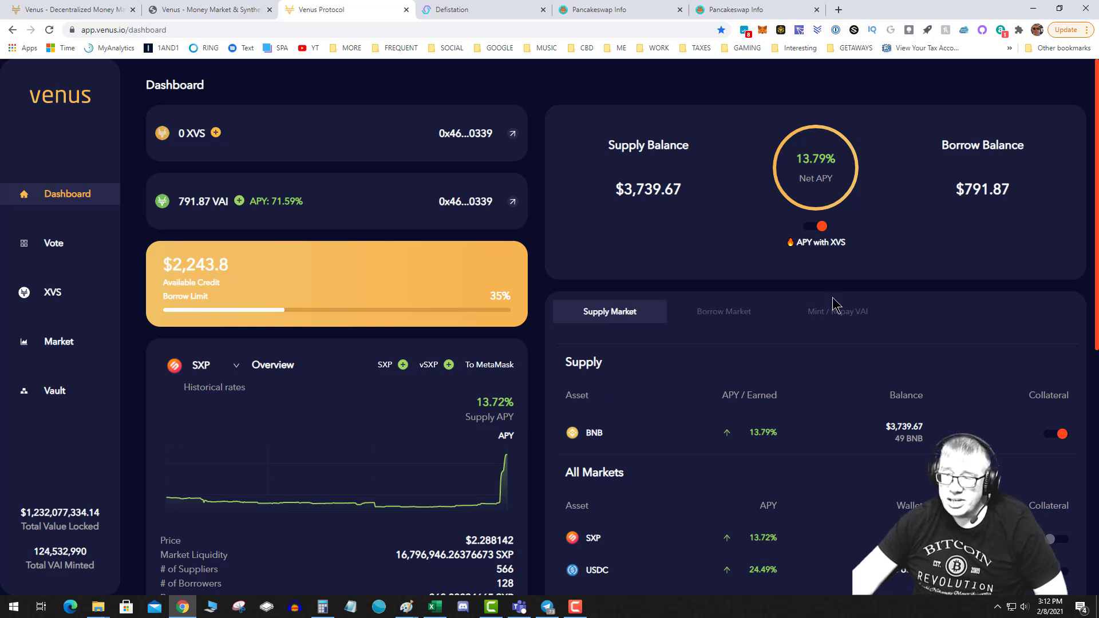
left_click(834, 314)
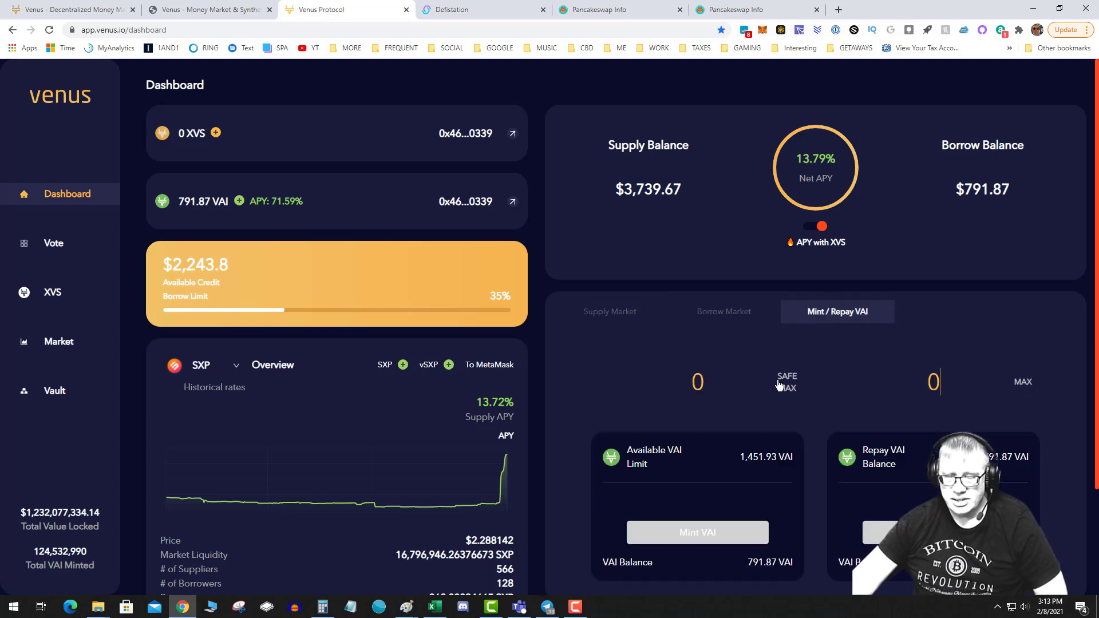
left_click_drag(239, 269, 163, 266)
left_click(323, 607)
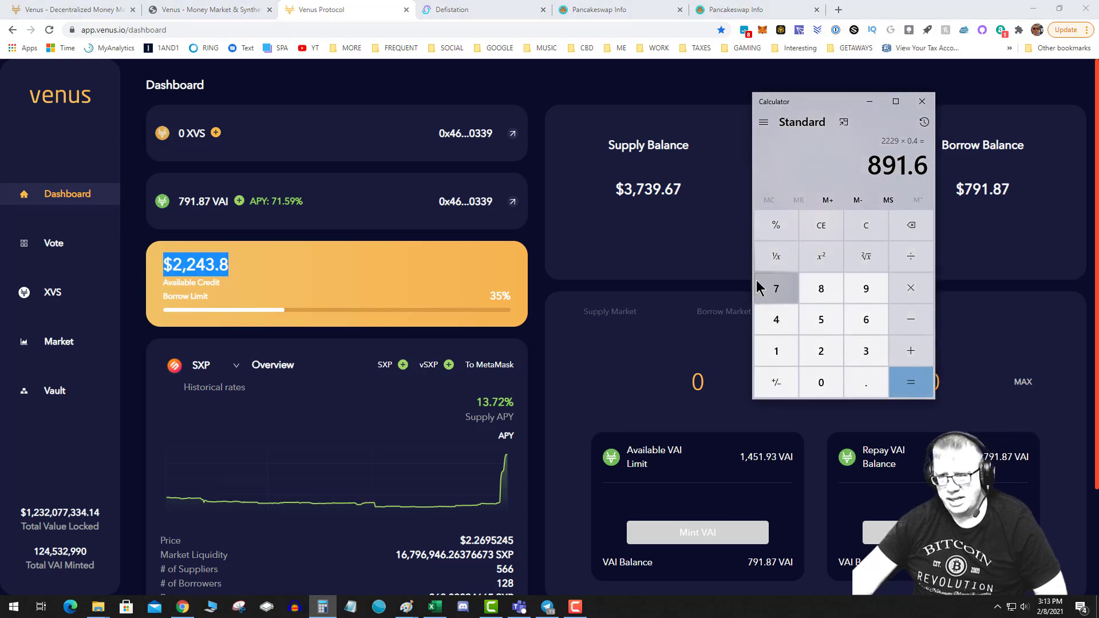
left_click(866, 225)
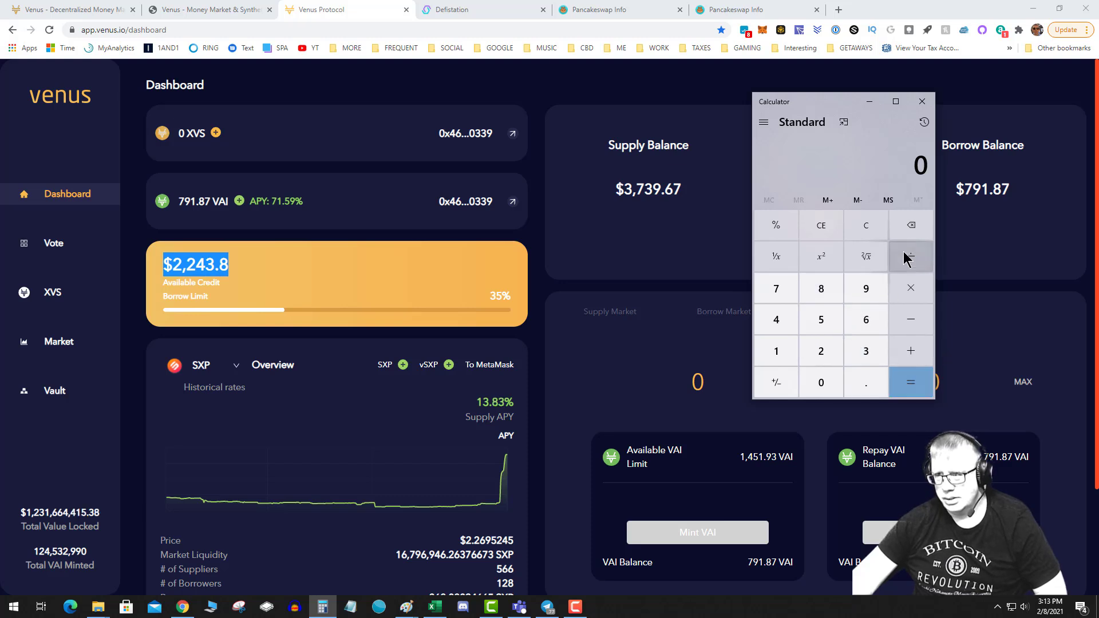
Step: Repay the full 791.87 VAI balance with MAX and approve it in MetaMask
left_click(998, 380)
left_click(1021, 387)
left_click(876, 532)
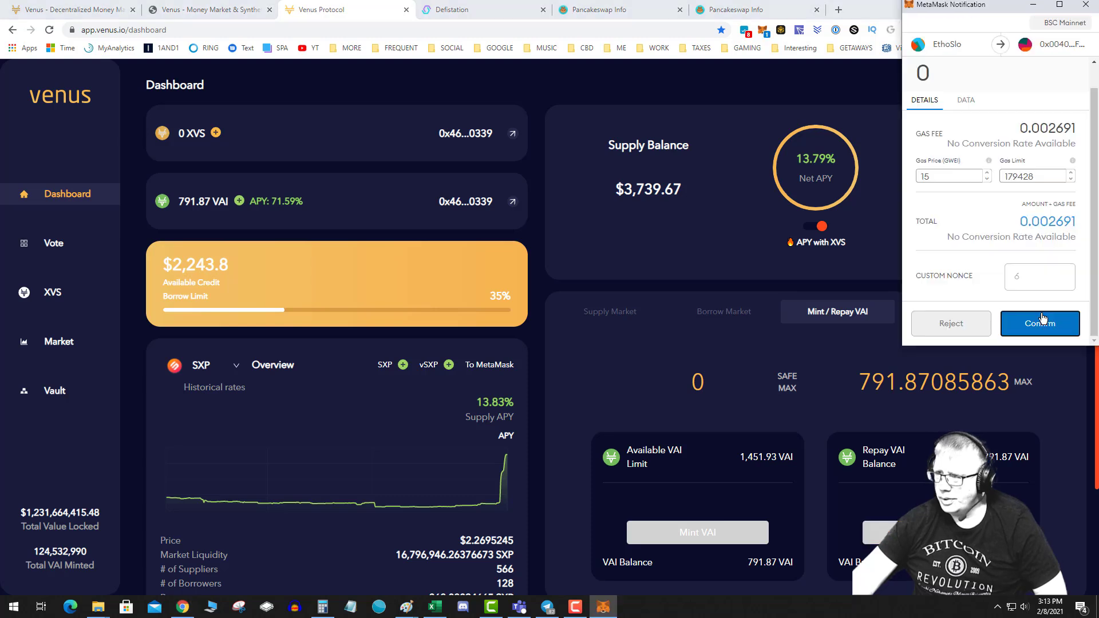
left_click(1042, 320)
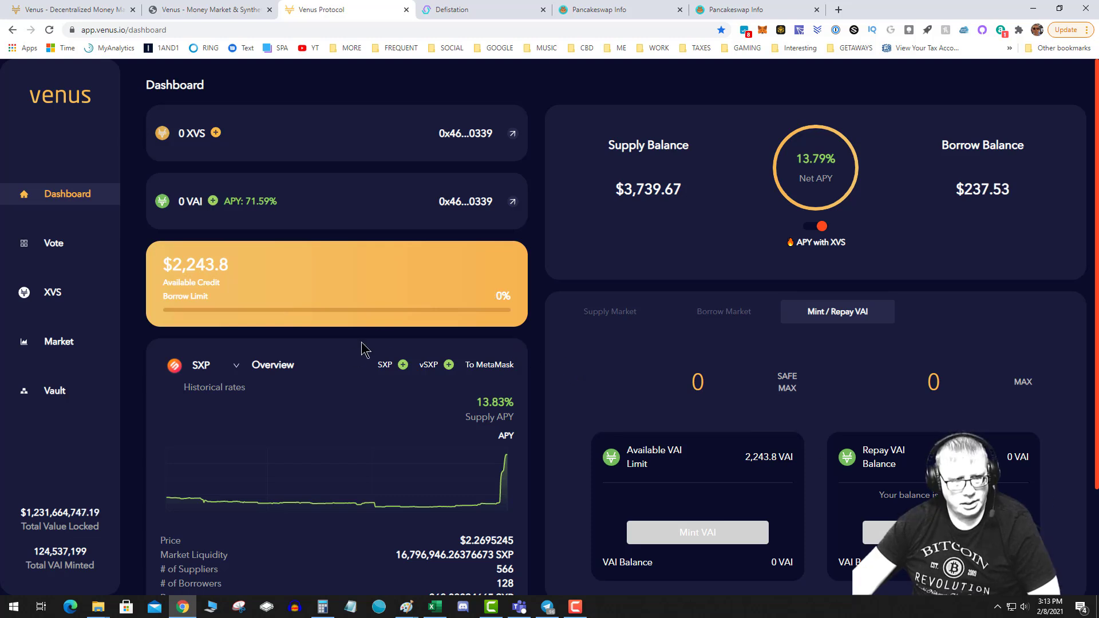
Step: Compute 2243 × 0.25 in Calculator, giving 560.75
left_click(322, 608)
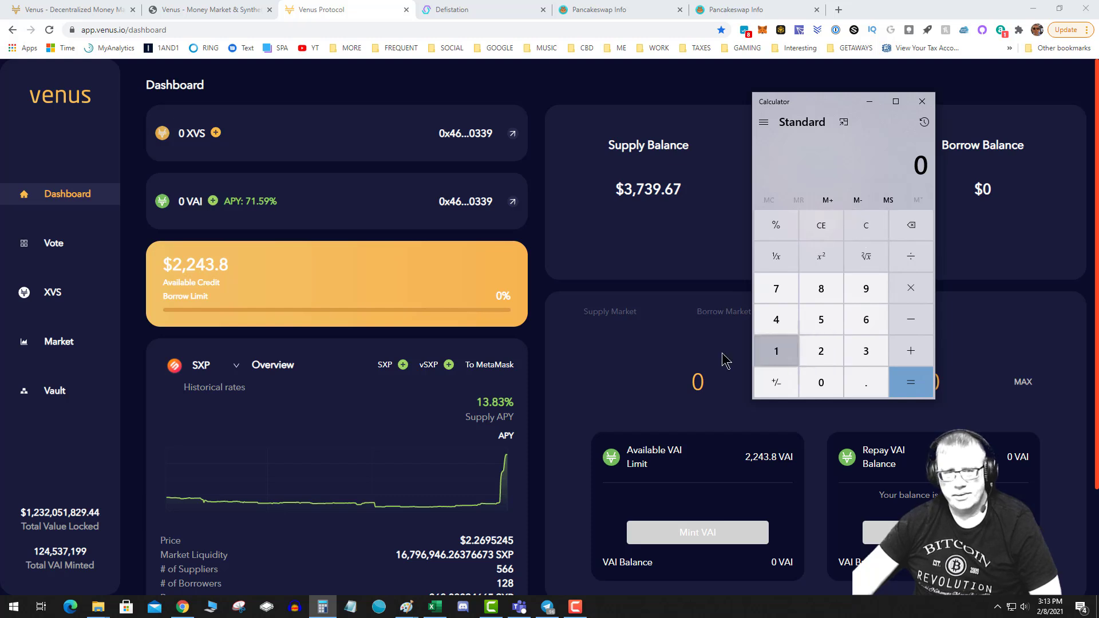
double_click(820, 351)
left_click(776, 319)
left_click(865, 349)
left_click(911, 288)
left_click(866, 382)
left_click(821, 350)
left_click(820, 319)
left_click(911, 382)
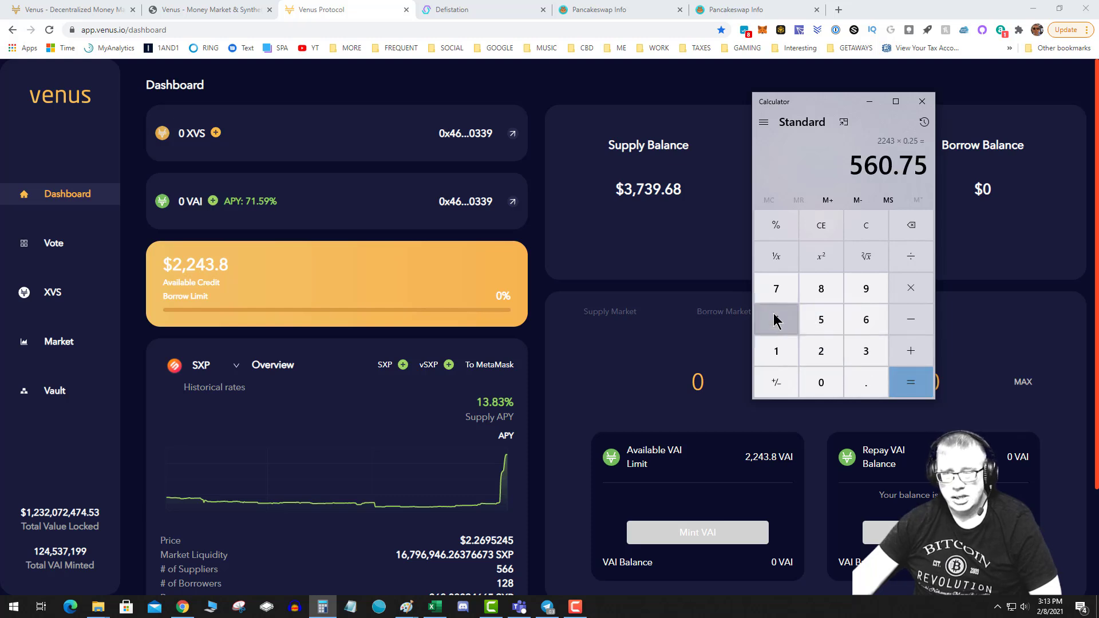
Step: Mint 560 VAI, approve it in MetaMask, then review the TOTAL PORT and BORROW LIMIT rows in Excel
left_click(680, 382)
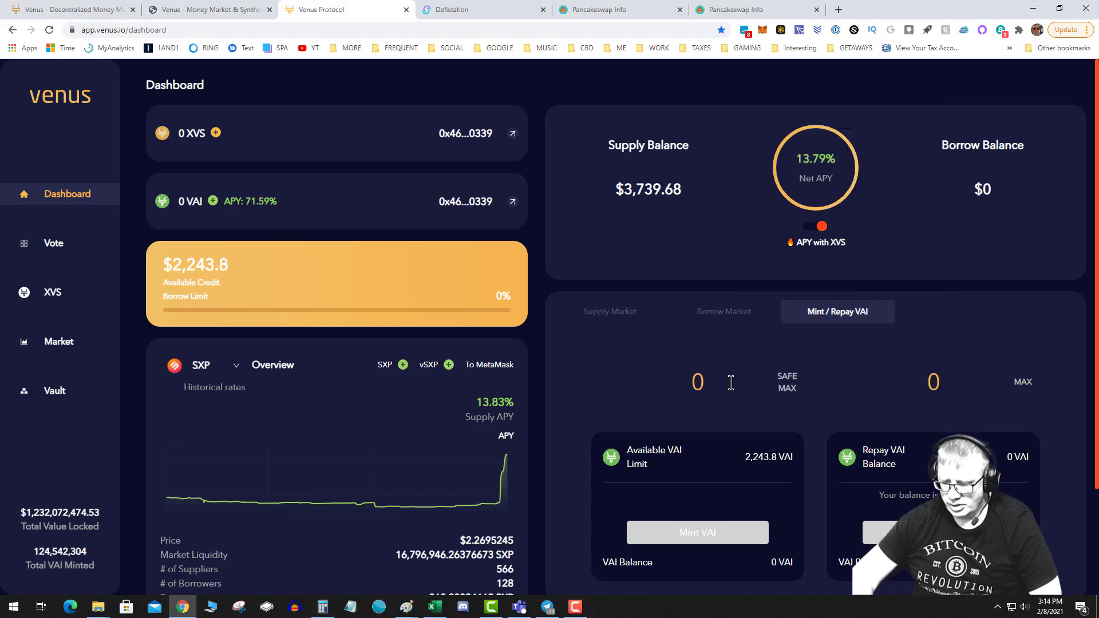
type("560")
left_click(711, 532)
left_click(897, 252)
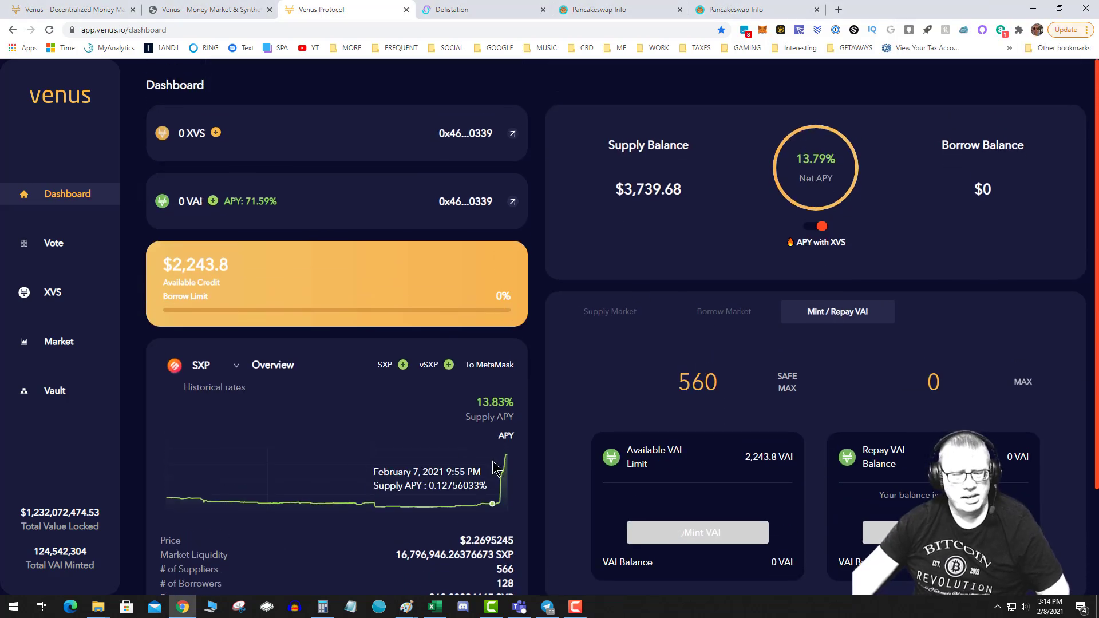
left_click(435, 606)
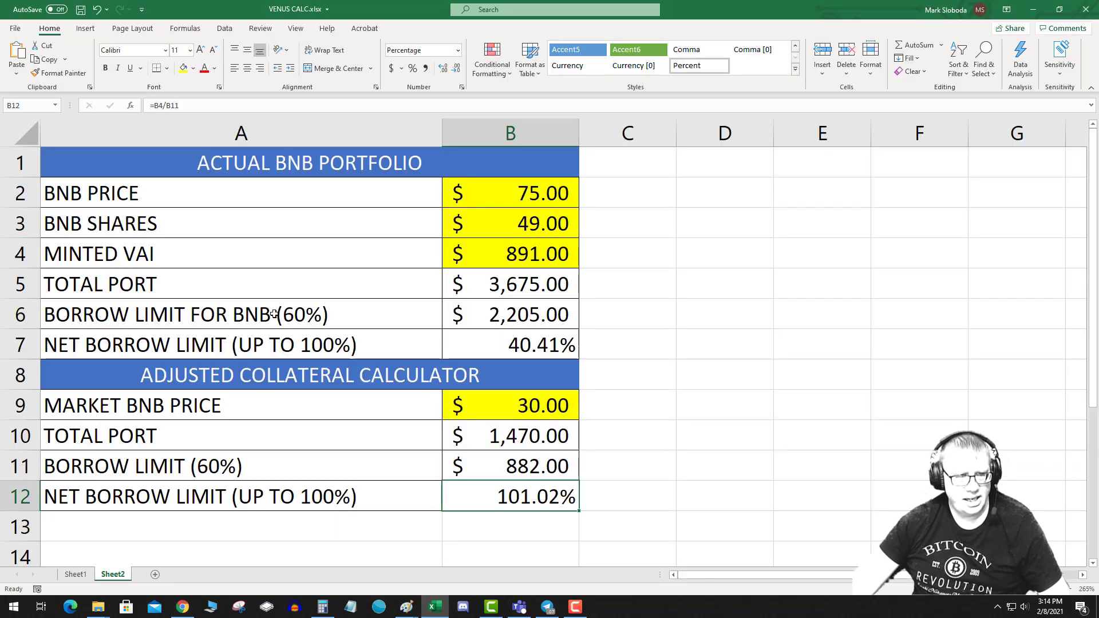
left_click(205, 285)
left_click(235, 323)
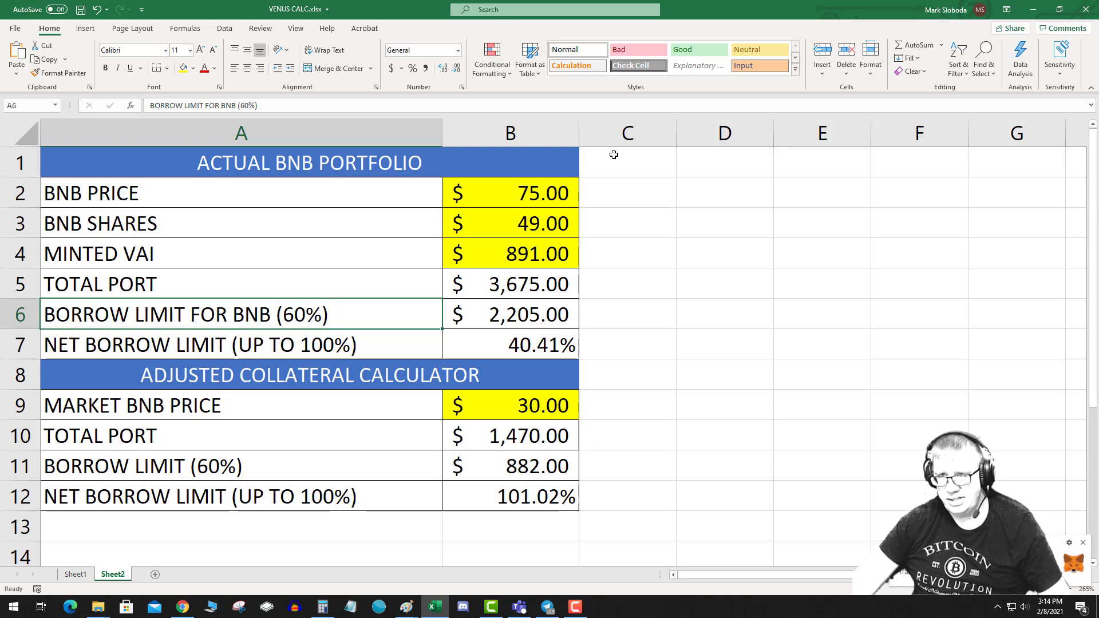
Step: Dismiss the MetaMask notice and verify the $560 borrow balance at 24% via Supply Market and Mint / Repay VAI
left_click(1042, 11)
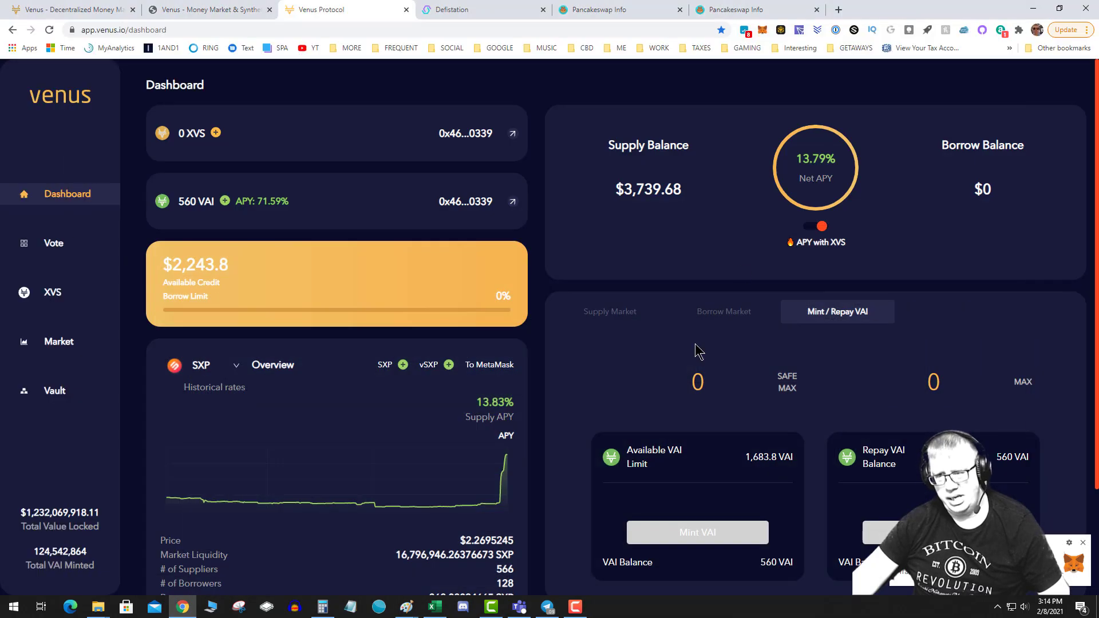
left_click(1082, 543)
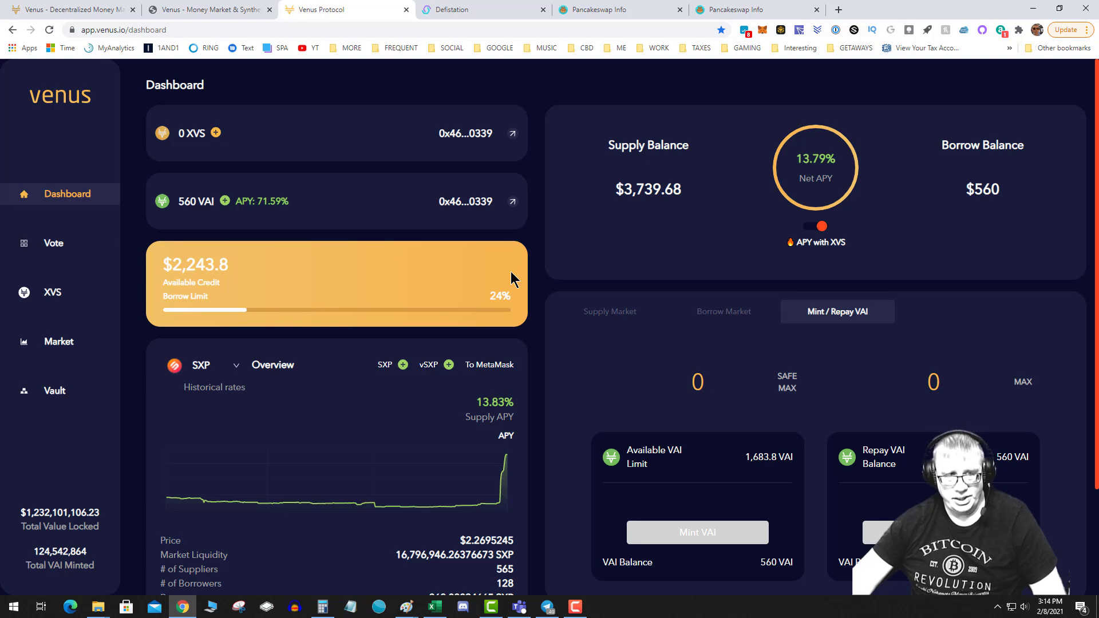
left_click(622, 316)
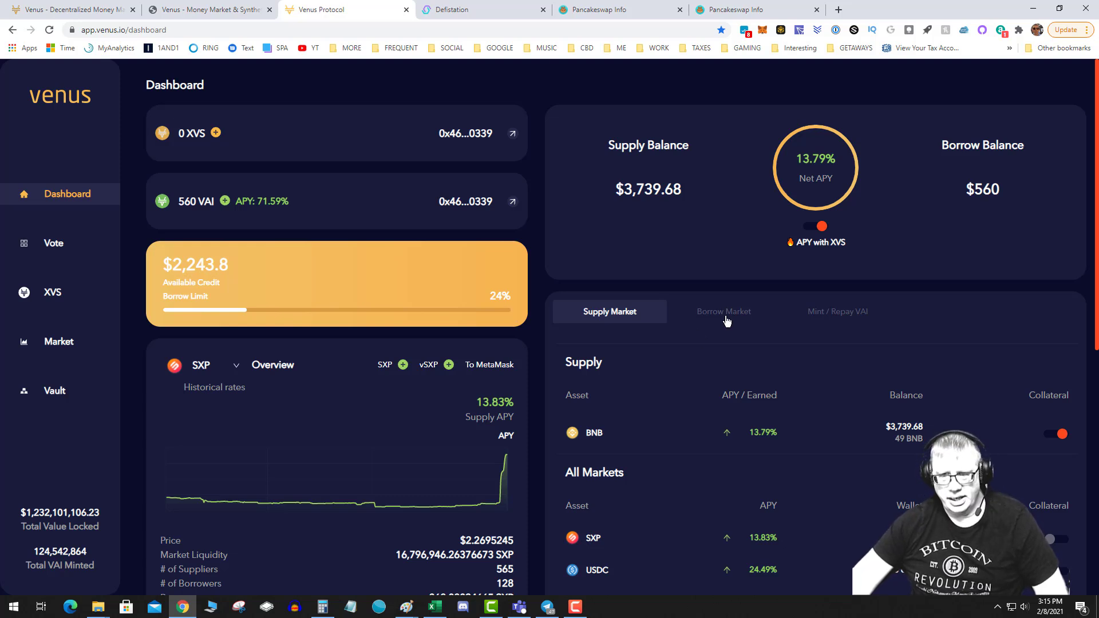
left_click(842, 313)
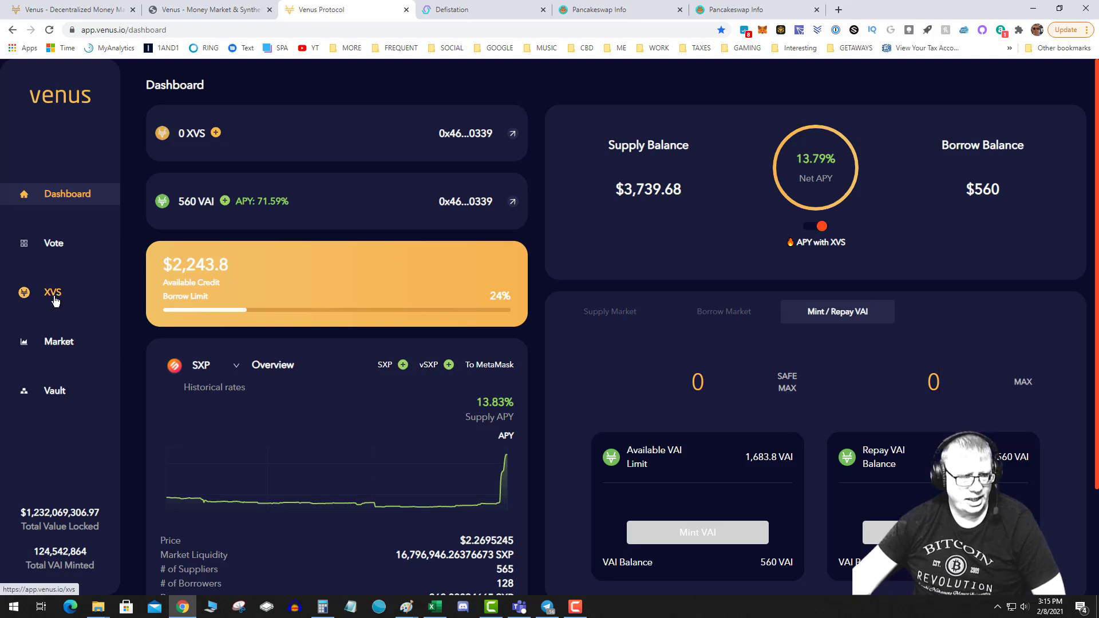
left_click(60, 252)
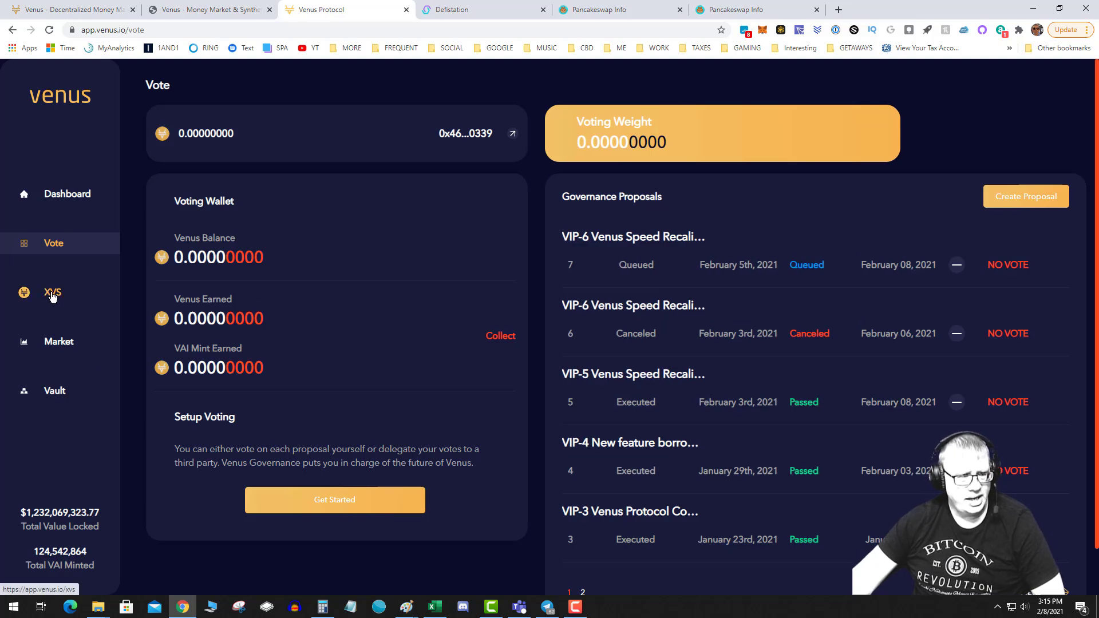
left_click(55, 393)
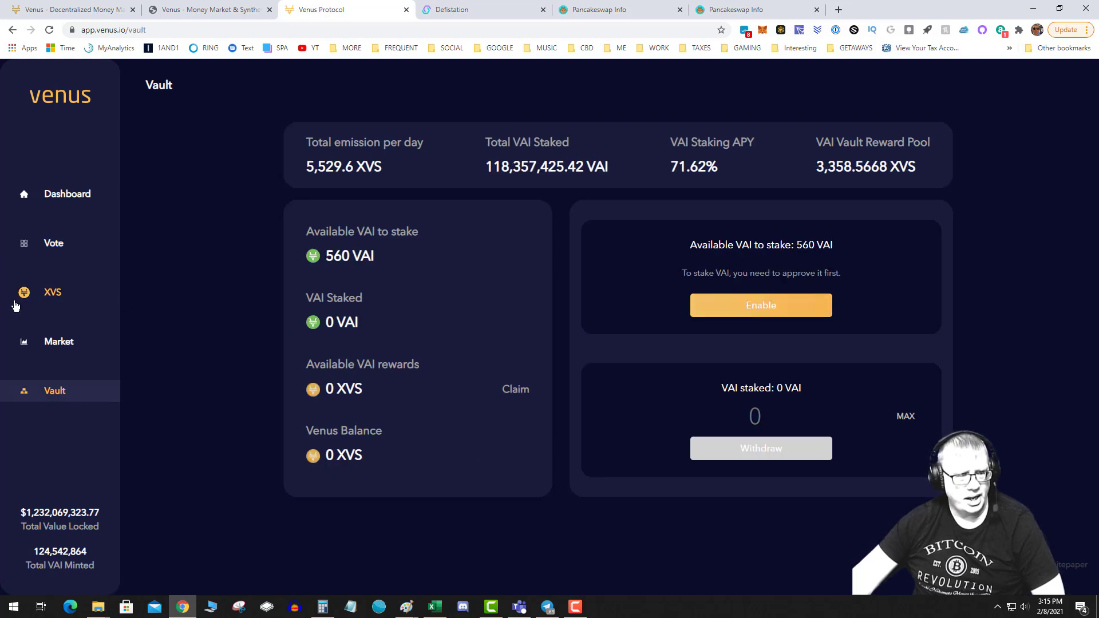
left_click(50, 298)
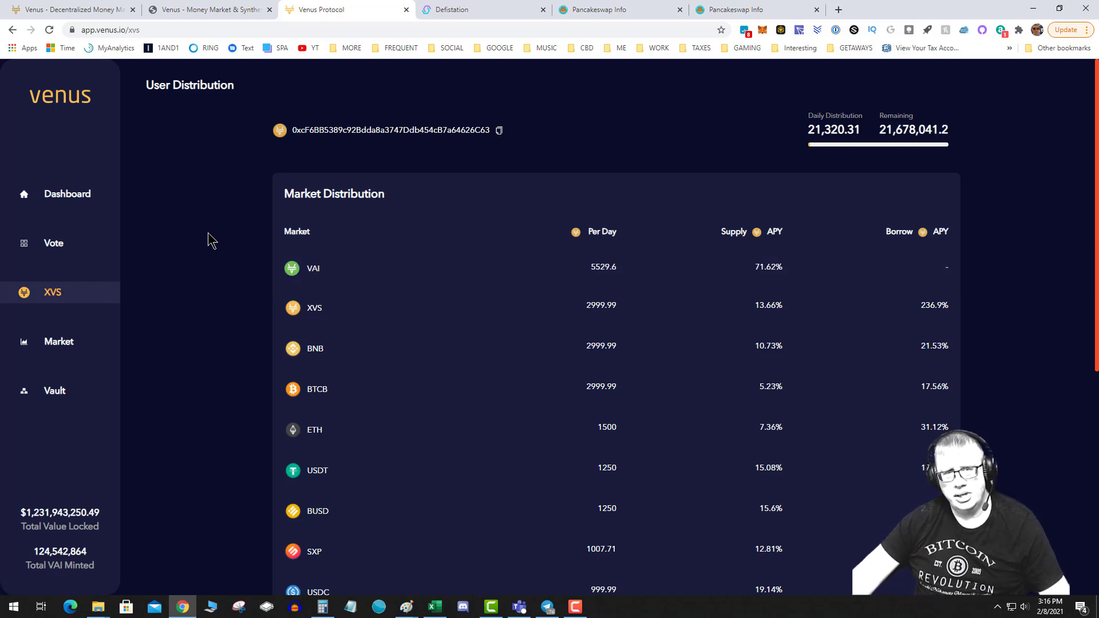
left_click(71, 193)
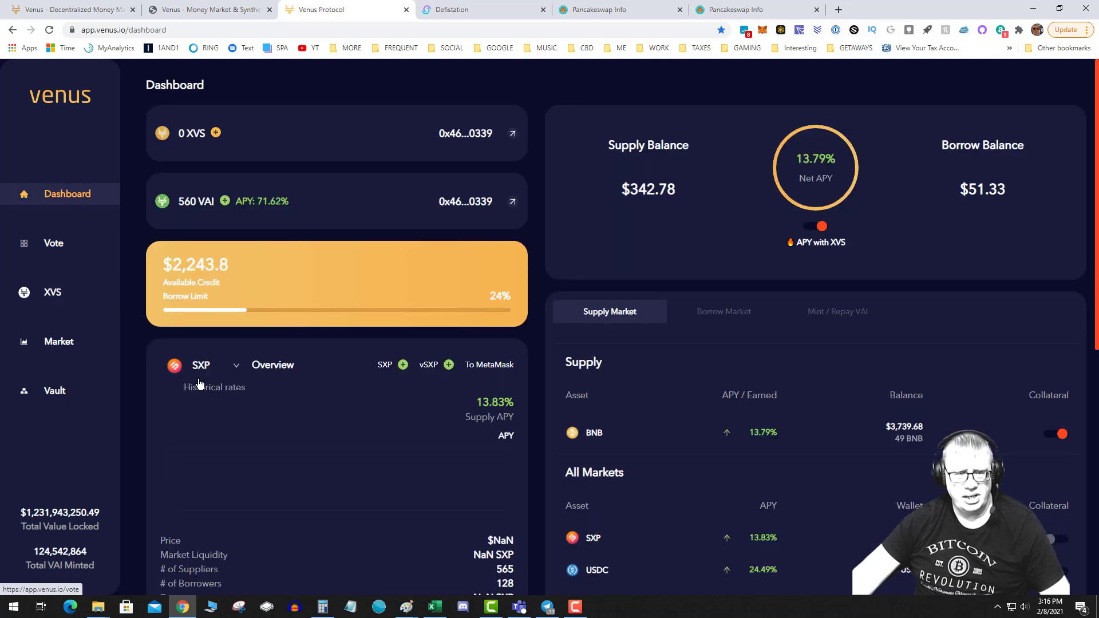